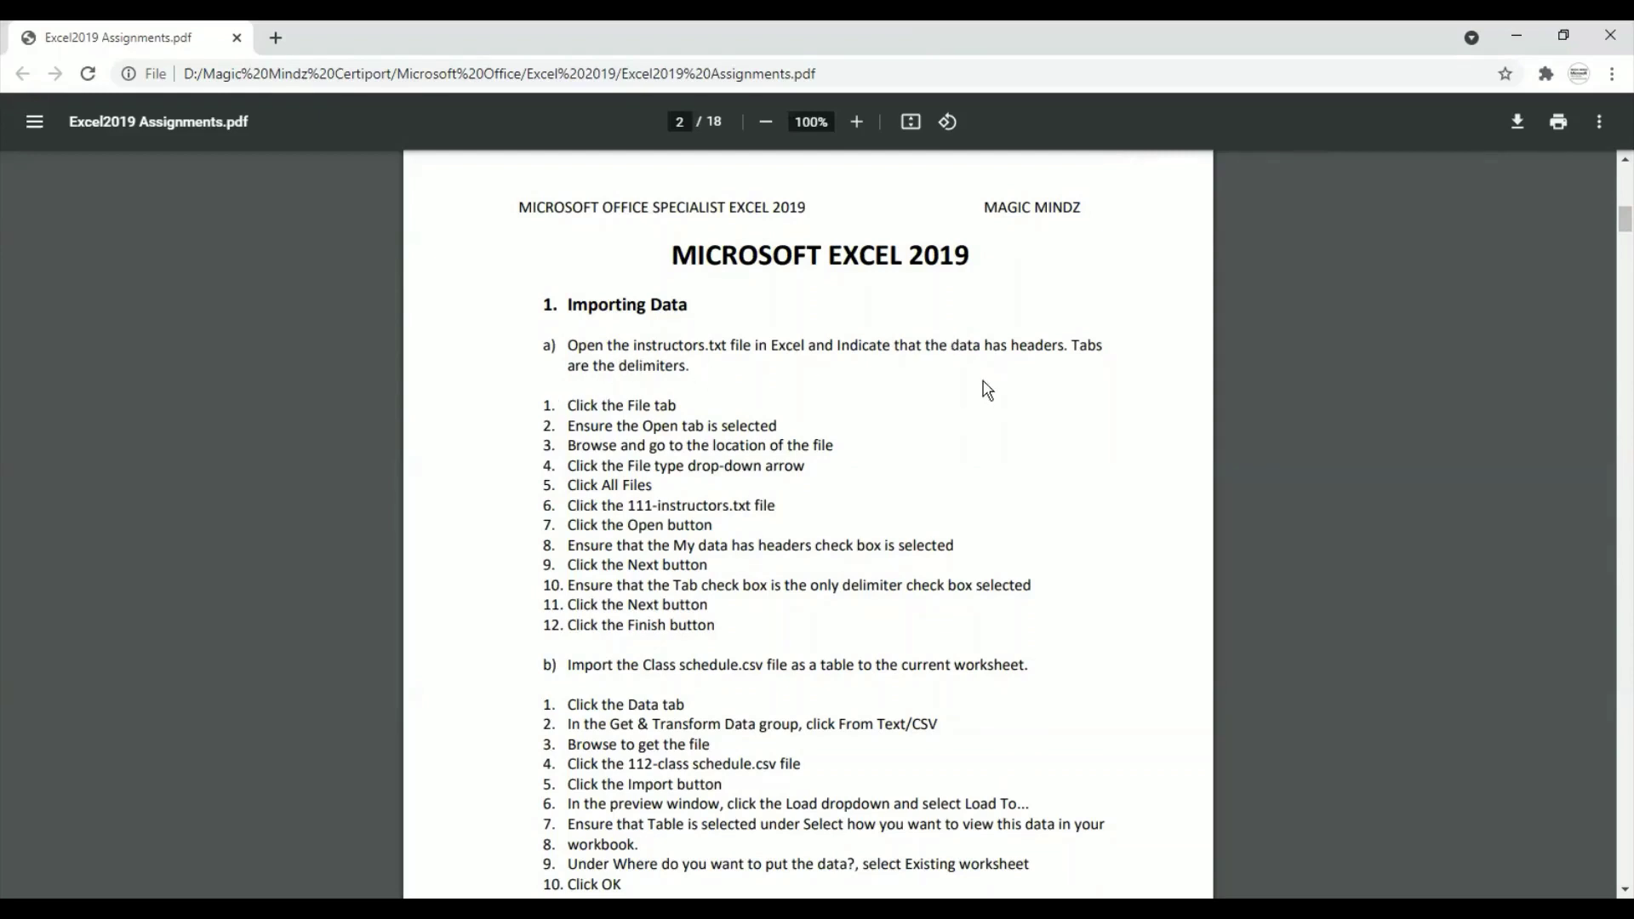
Highlight the PDF task for opening instructors.txt with headers and delimiter, then switch to Excel Book1.
{"action": "left_click_drag", "start_coordinate": [569, 341], "coordinate": [808, 345]}
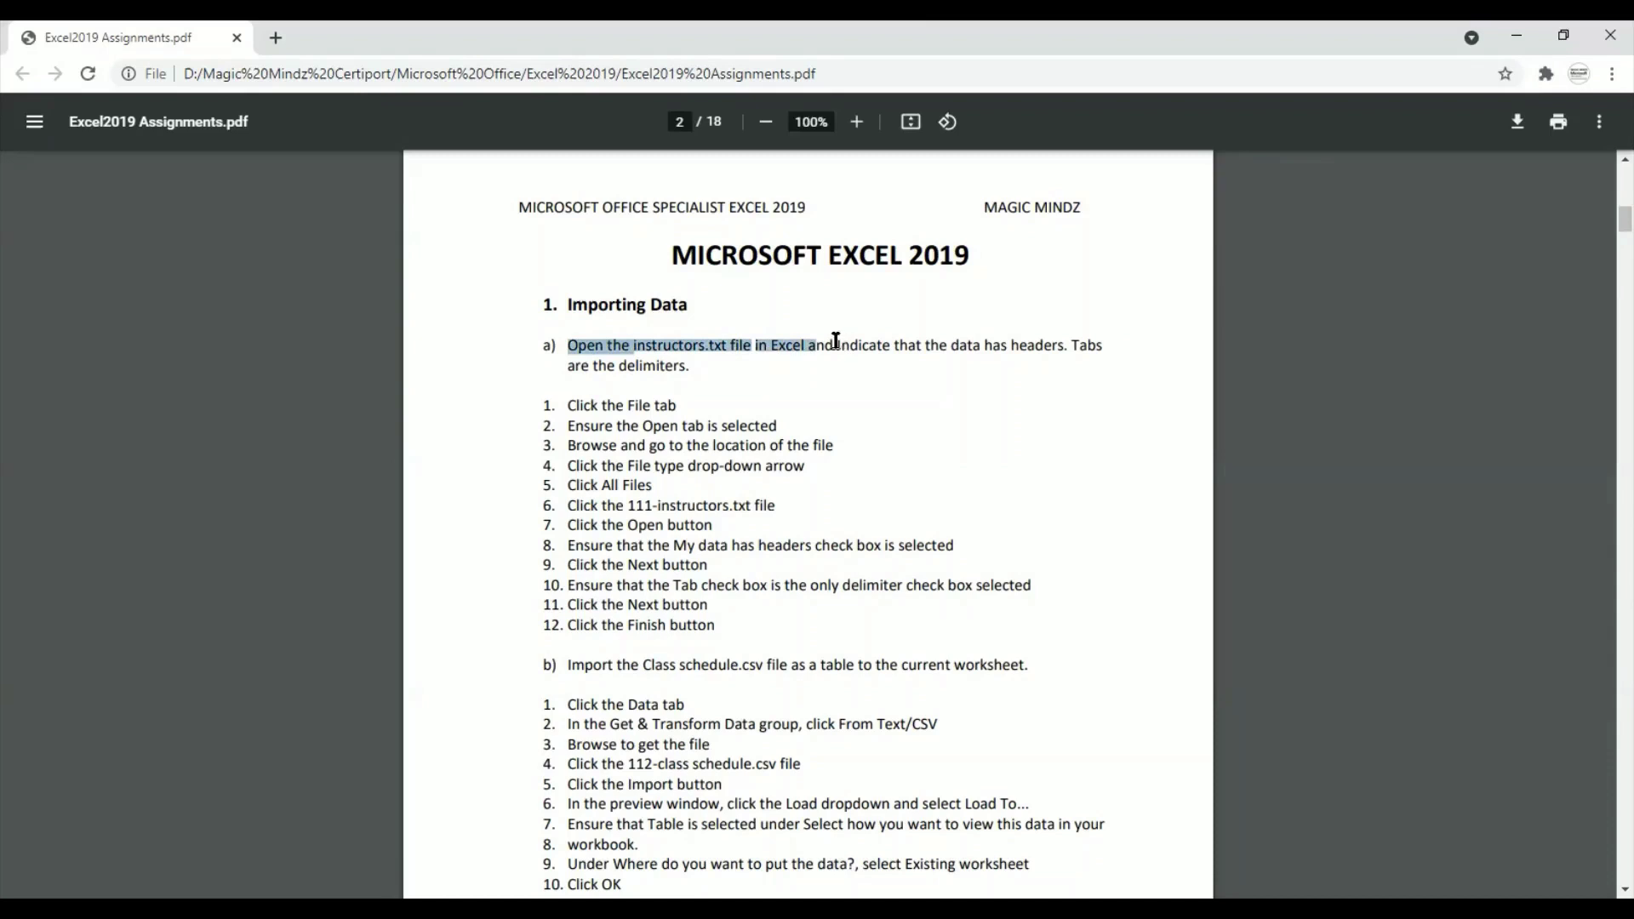
{"action": "left_click_drag", "start_coordinate": [827, 345], "coordinate": [1105, 345]}
{"action": "left_click_drag", "start_coordinate": [989, 375], "coordinate": [689, 366]}
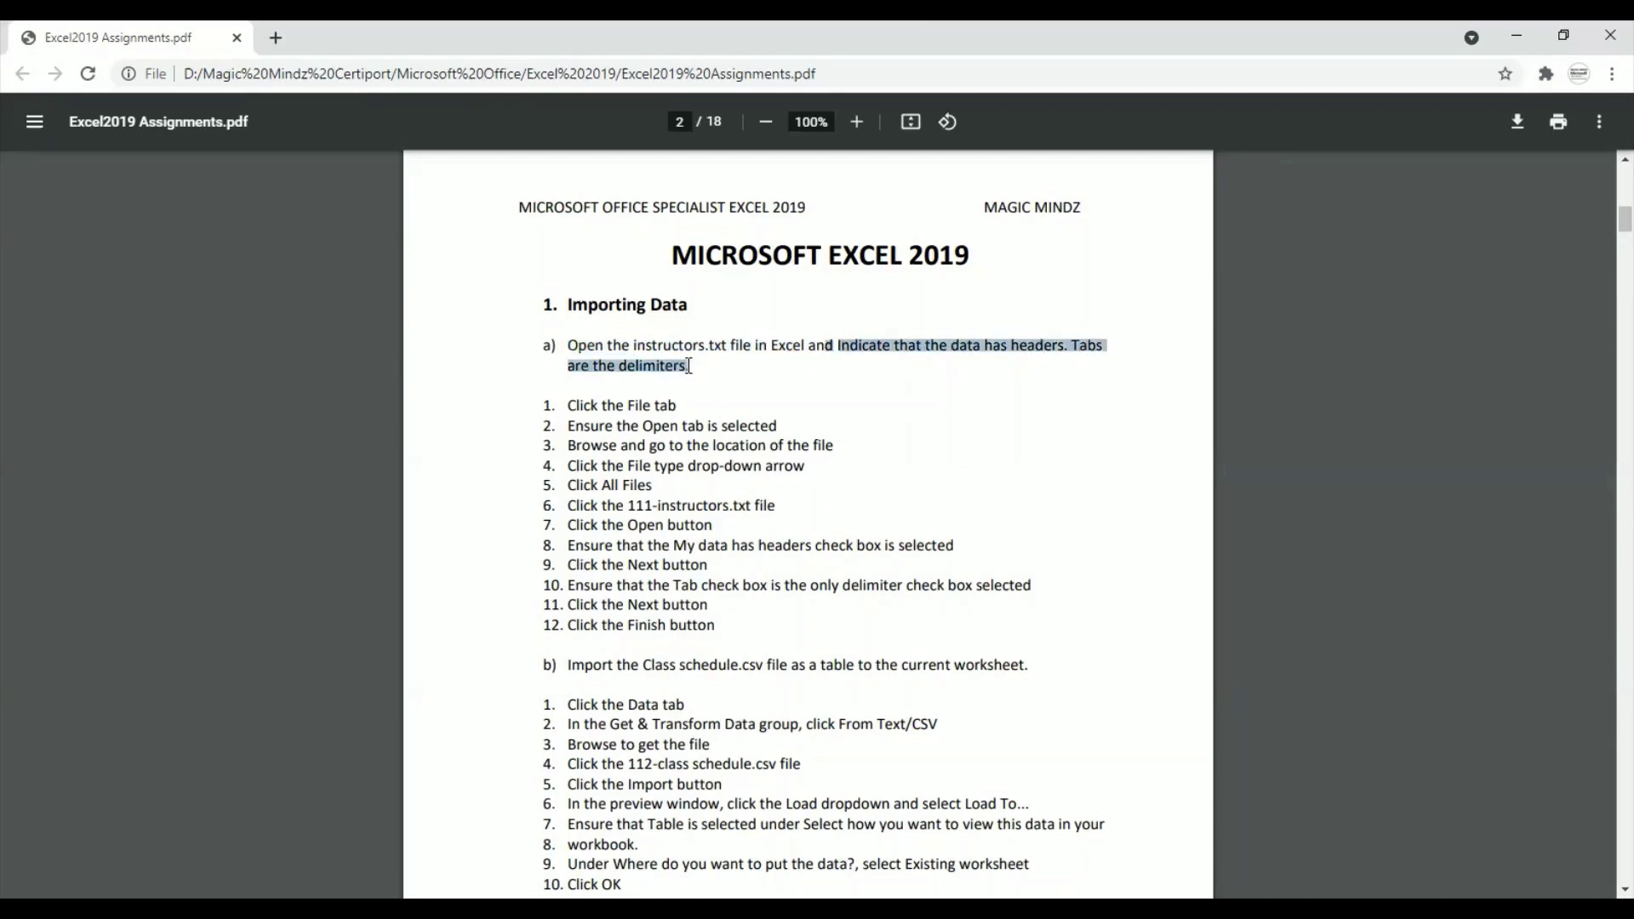
{"action": "left_click", "coordinate": [689, 366]}
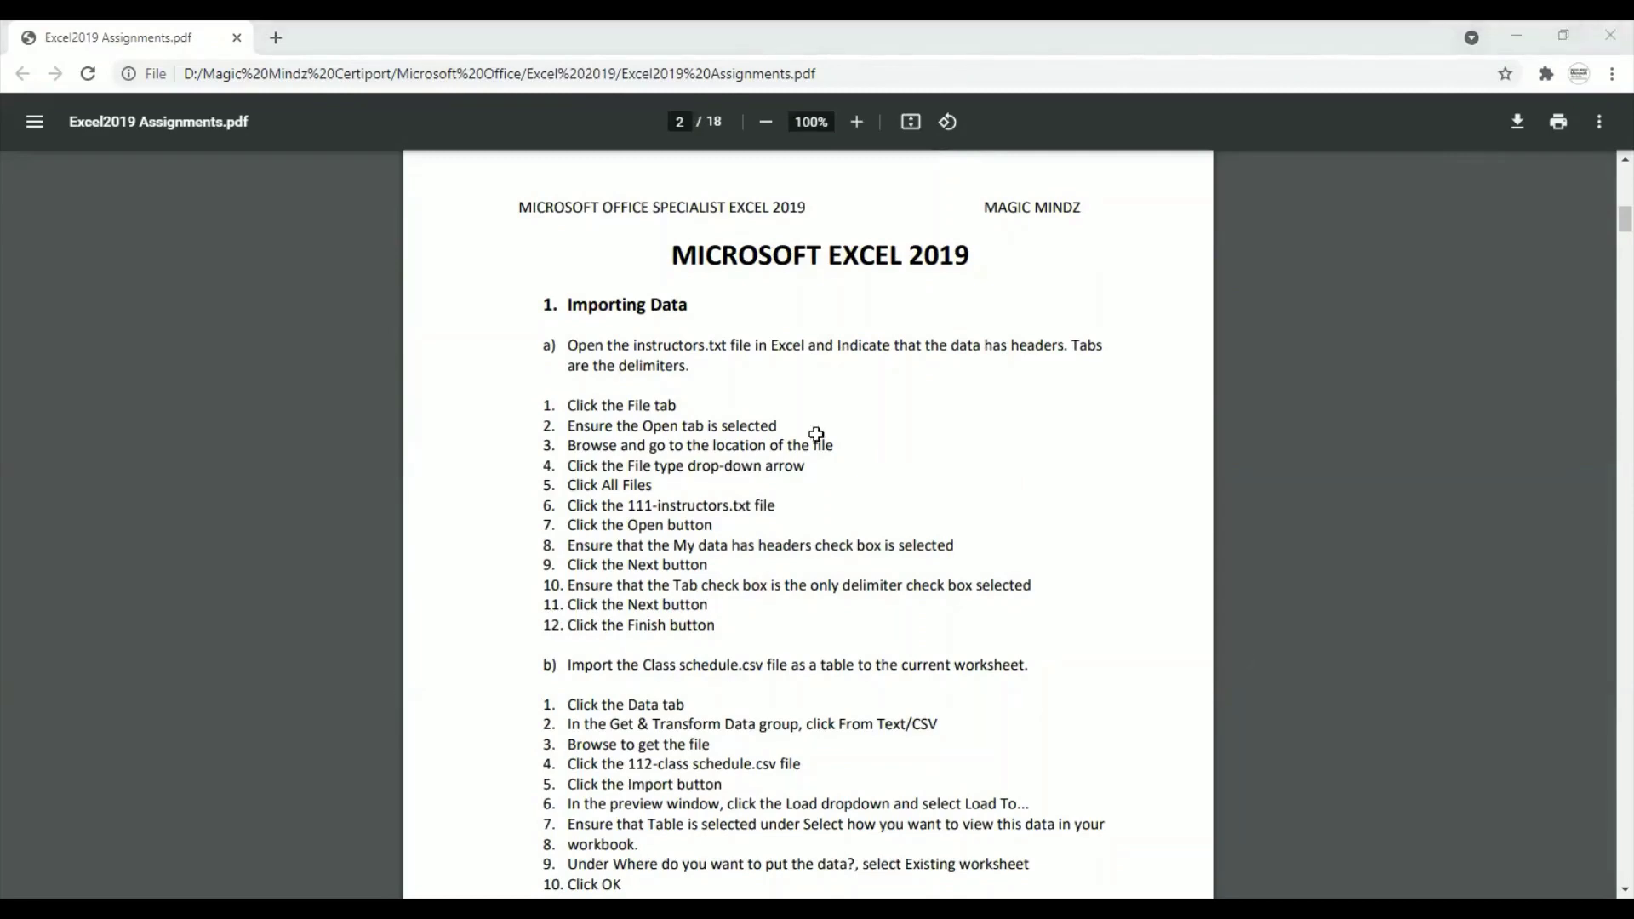
{"action": "key", "text": "alt+Tab"}
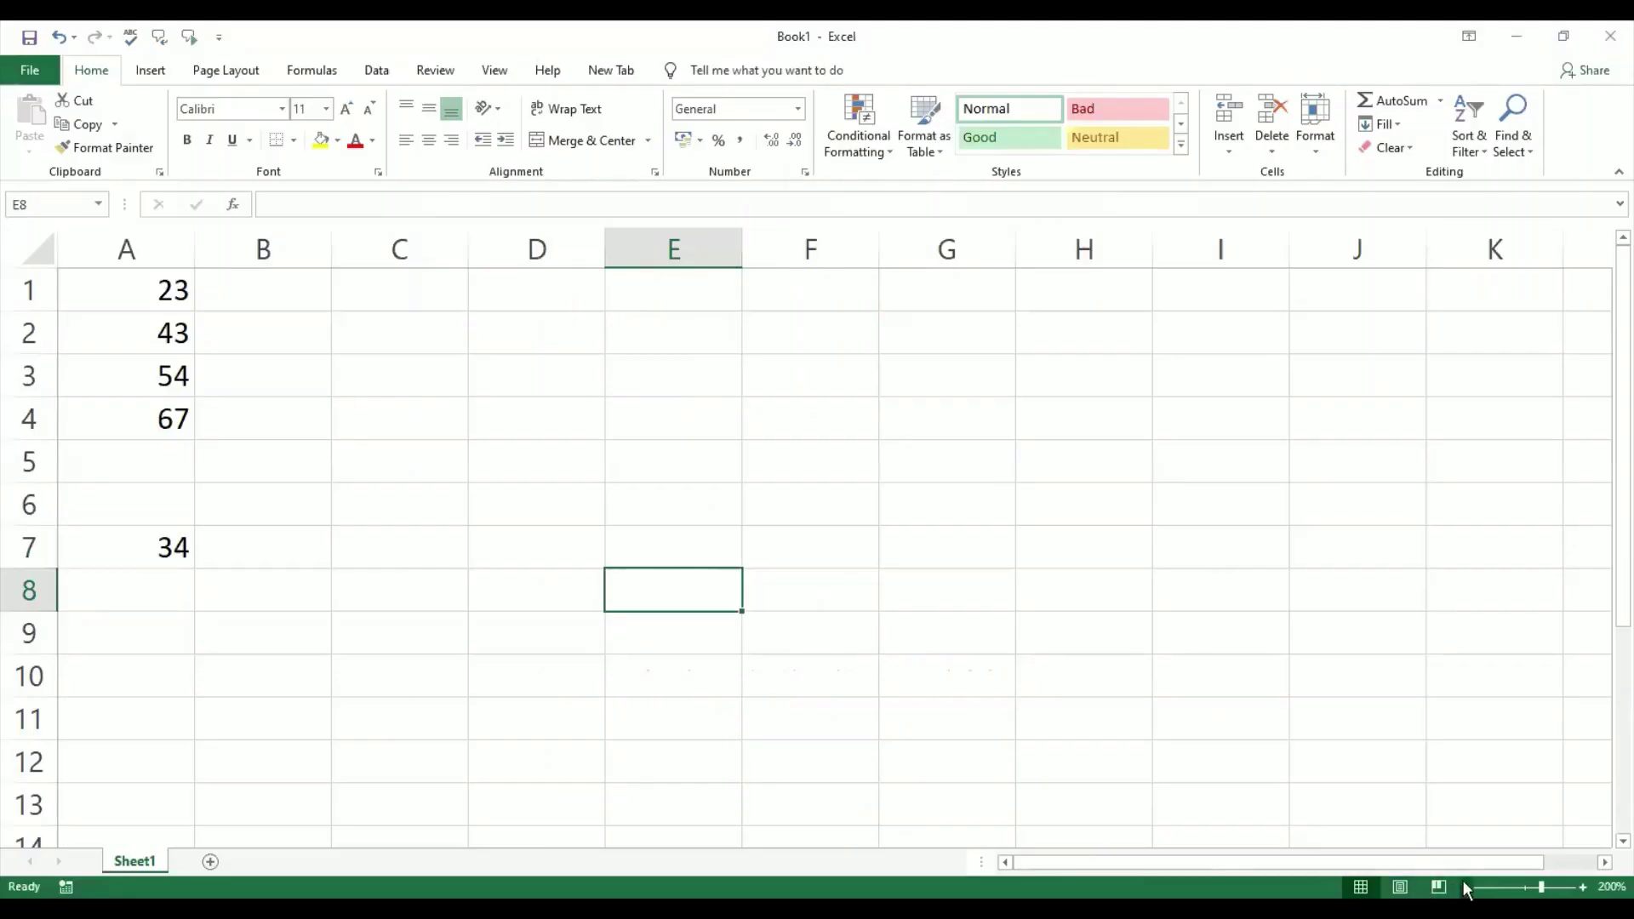
Zoom the worksheet out to 150%.
{"action": "left_click", "coordinate": [1465, 886]}
{"action": "left_click", "coordinate": [1465, 887]}
{"action": "left_click", "coordinate": [1465, 887]}
{"action": "left_click", "coordinate": [1465, 887]}
{"action": "left_click", "coordinate": [1466, 887]}
{"action": "left_click", "coordinate": [1465, 887]}
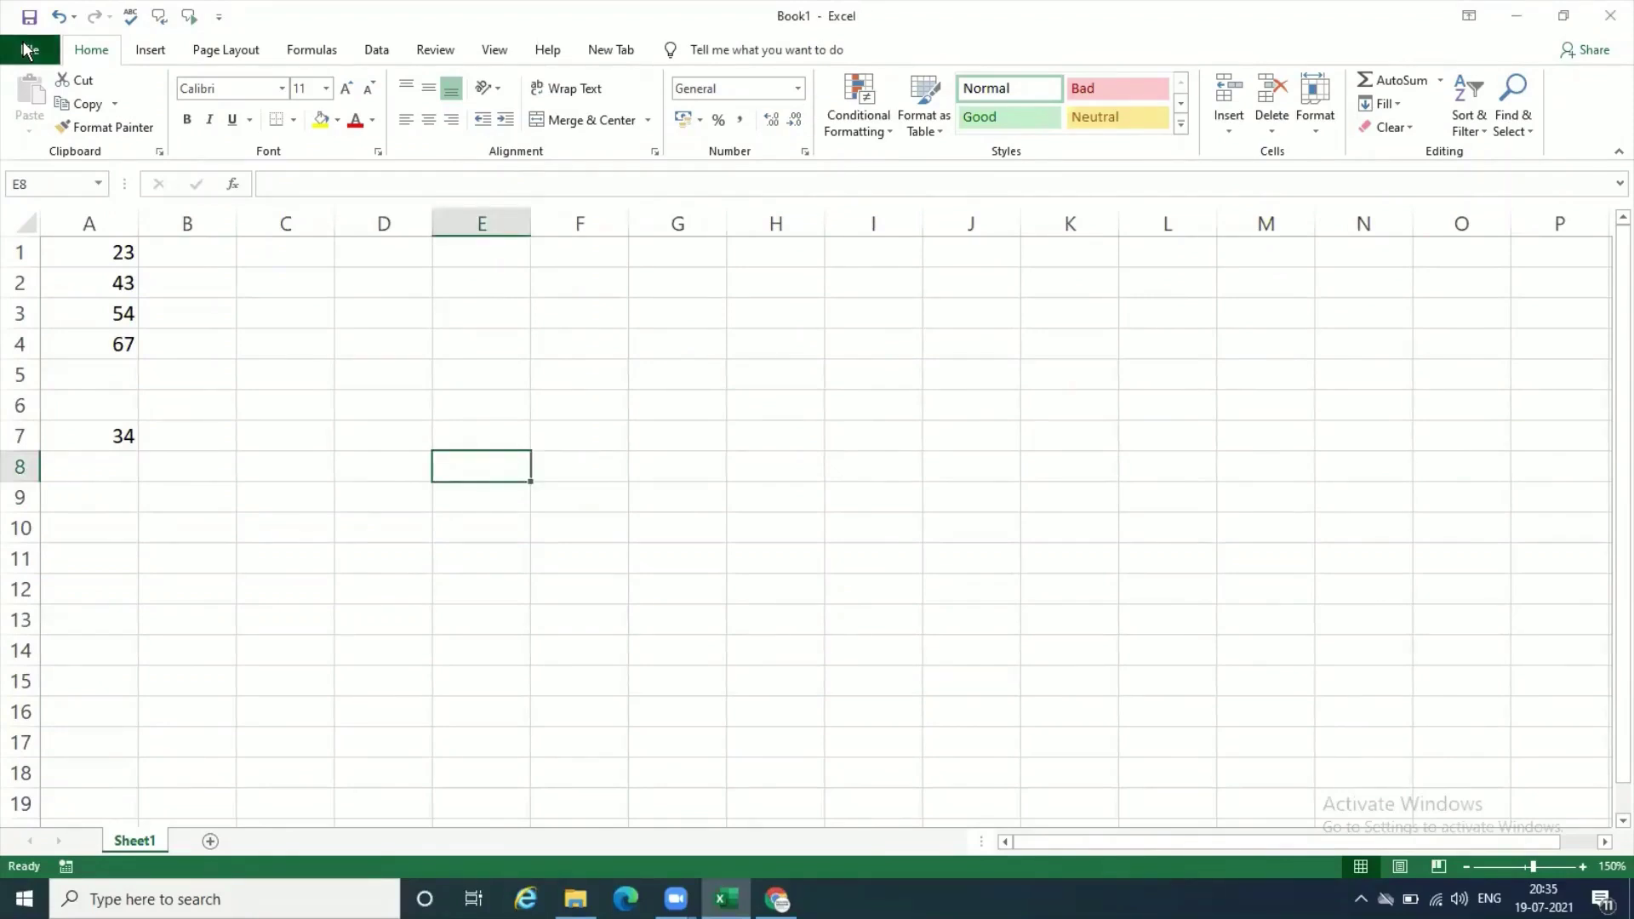
Start browsing for a workbook through File > Open > Browse.
{"action": "left_click", "coordinate": [25, 51]}
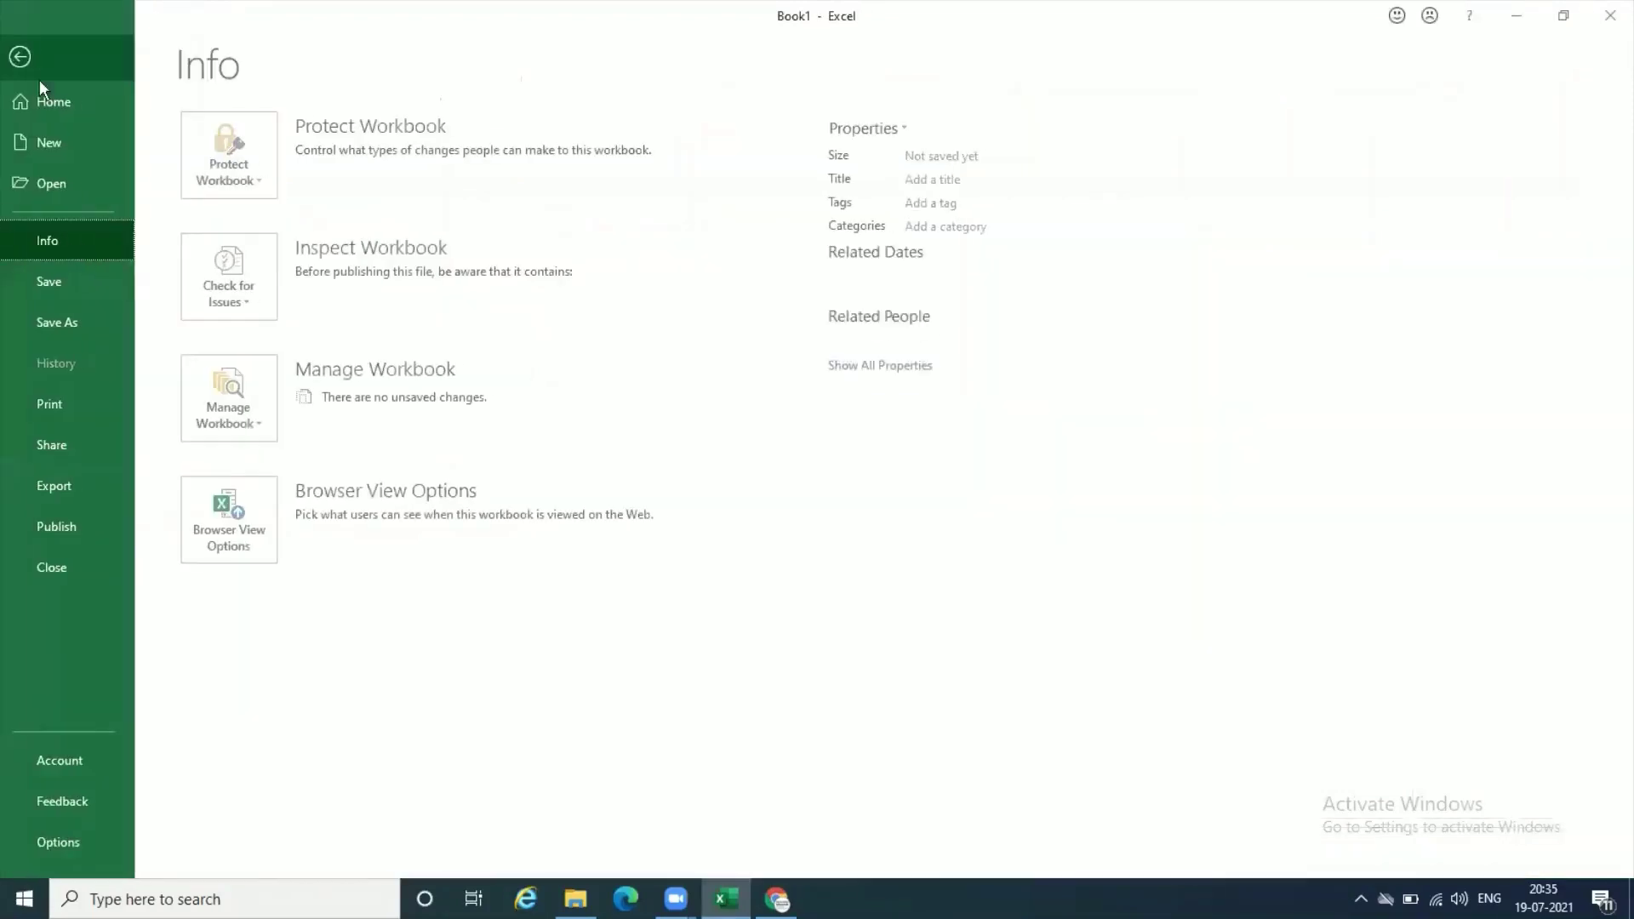
{"action": "left_click", "coordinate": [58, 186]}
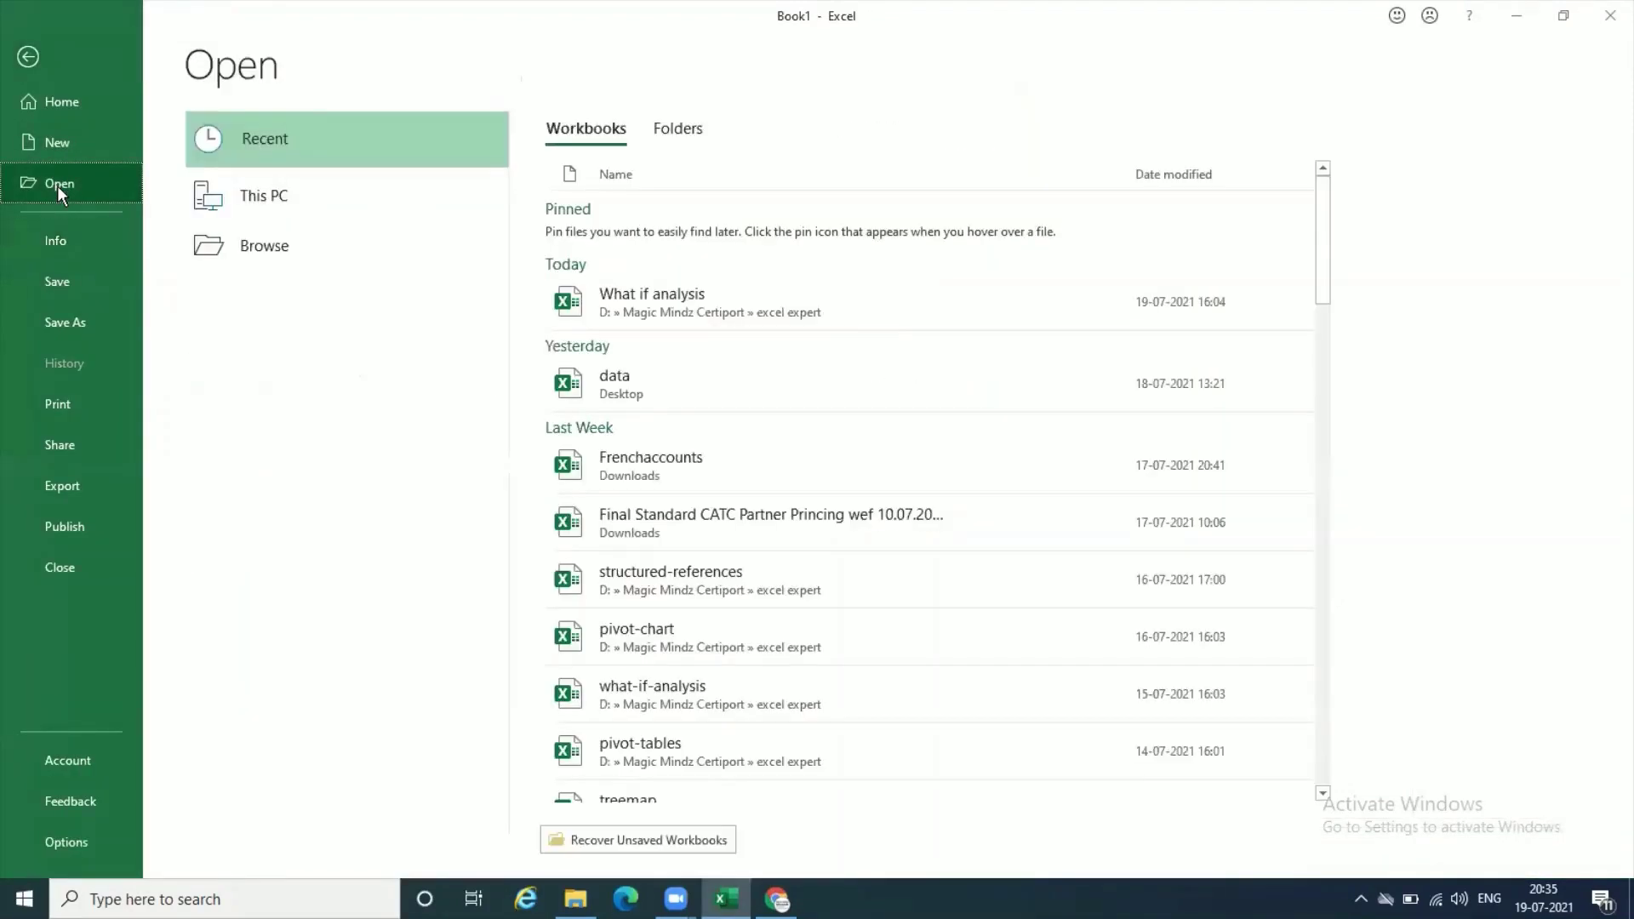
{"action": "left_click", "coordinate": [382, 270]}
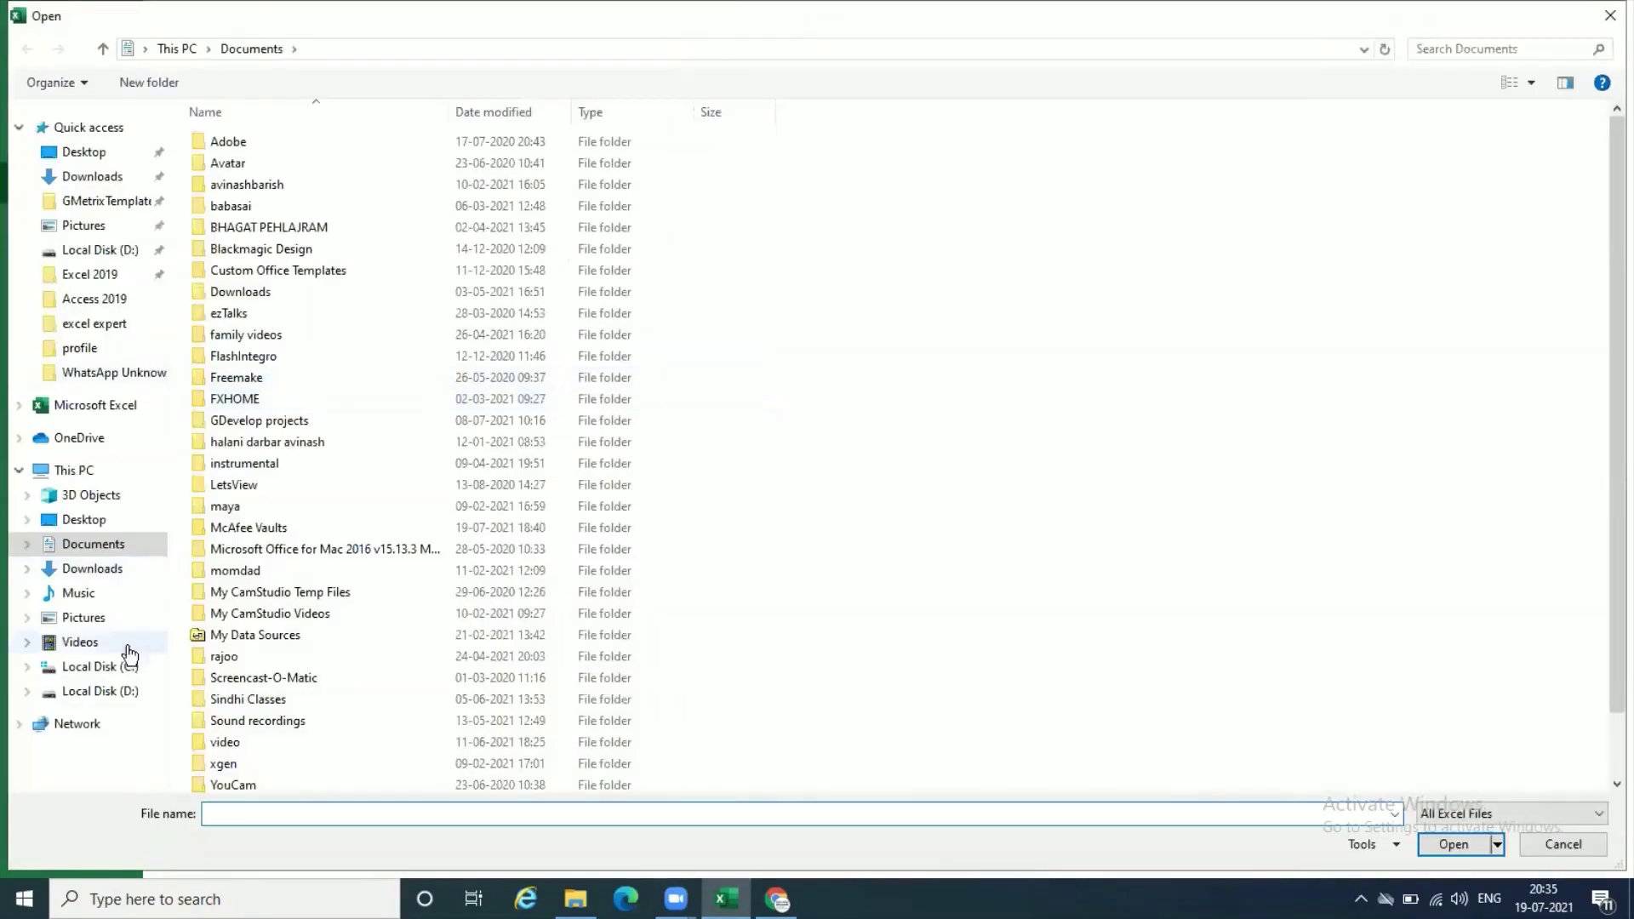
Navigate to D:\Magic Mindz Certiport\Microsoft Office\Excel 2019 in the Open dialog.
{"action": "left_click", "coordinate": [128, 690]}
{"action": "double_click", "coordinate": [321, 496]}
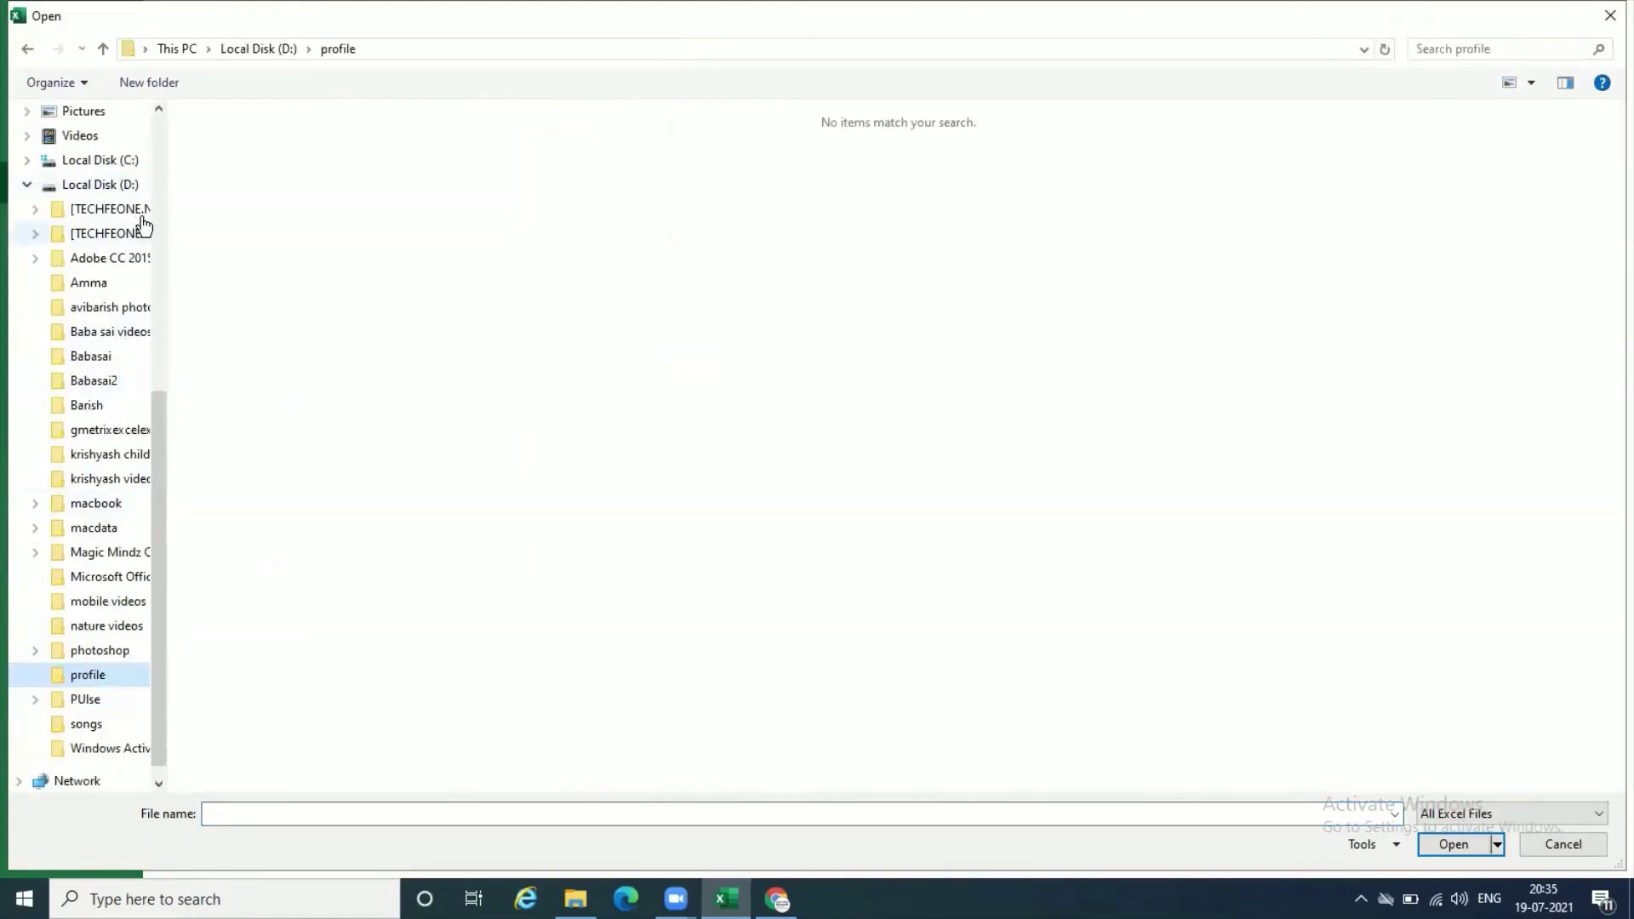
{"action": "mouse_move", "coordinate": [161, 628]}
{"action": "left_mouse_down"}
{"action": "mouse_move", "coordinate": [160, 655]}
{"action": "mouse_move", "coordinate": [151, 564]}
{"action": "mouse_move", "coordinate": [160, 599]}
{"action": "left_mouse_up"}
{"action": "left_click", "coordinate": [109, 284]}
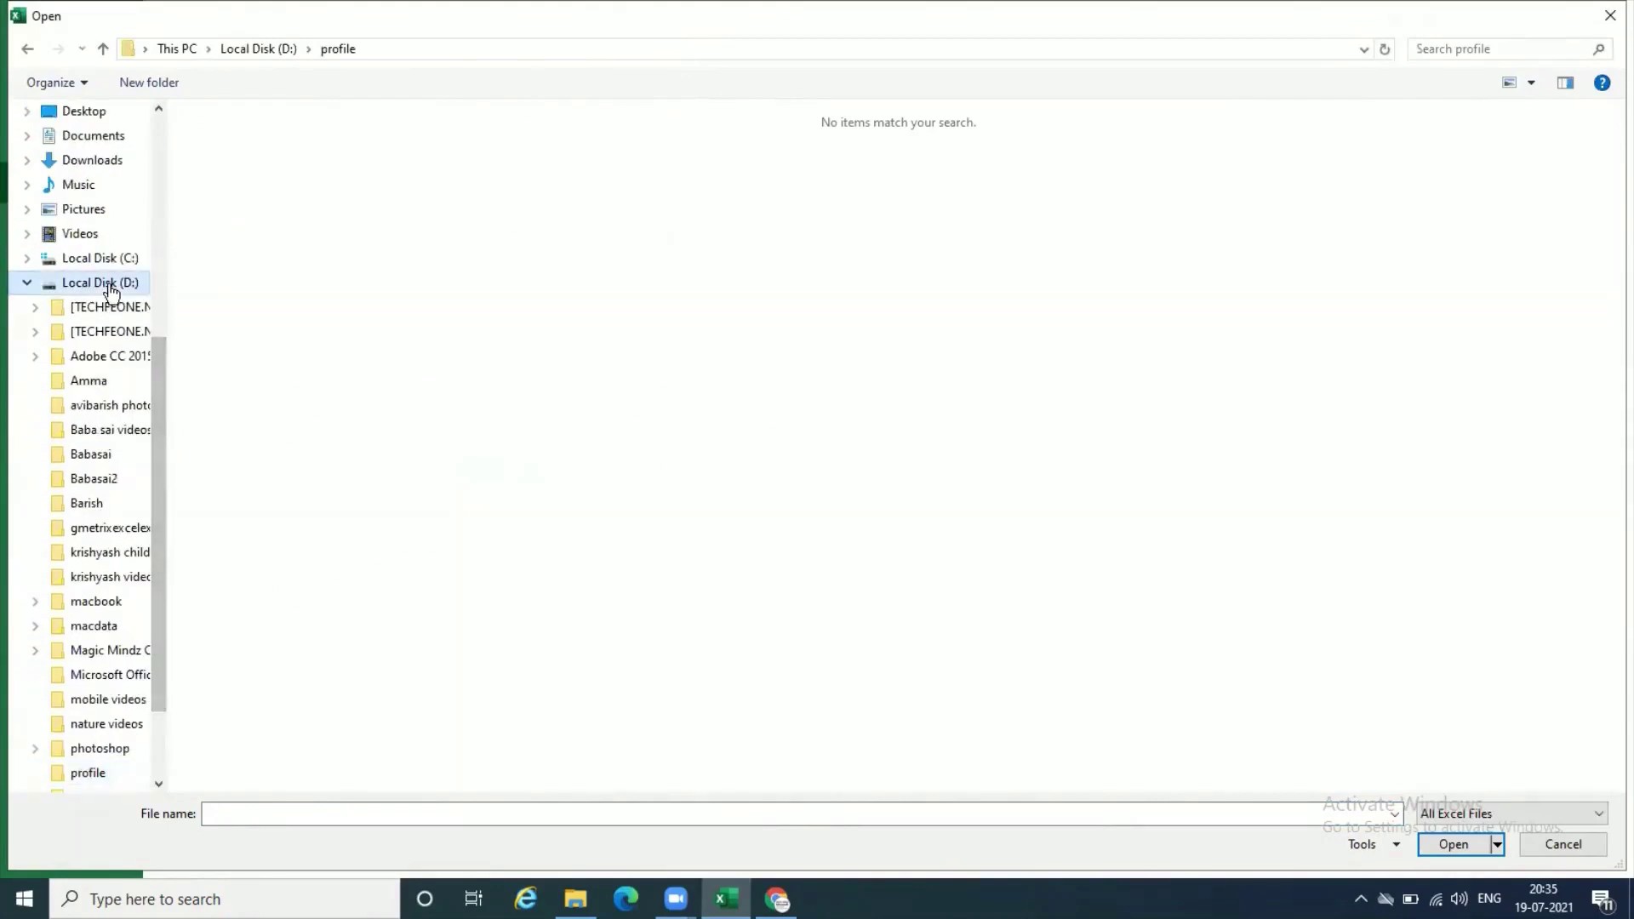
{"action": "double_click", "coordinate": [305, 443]}
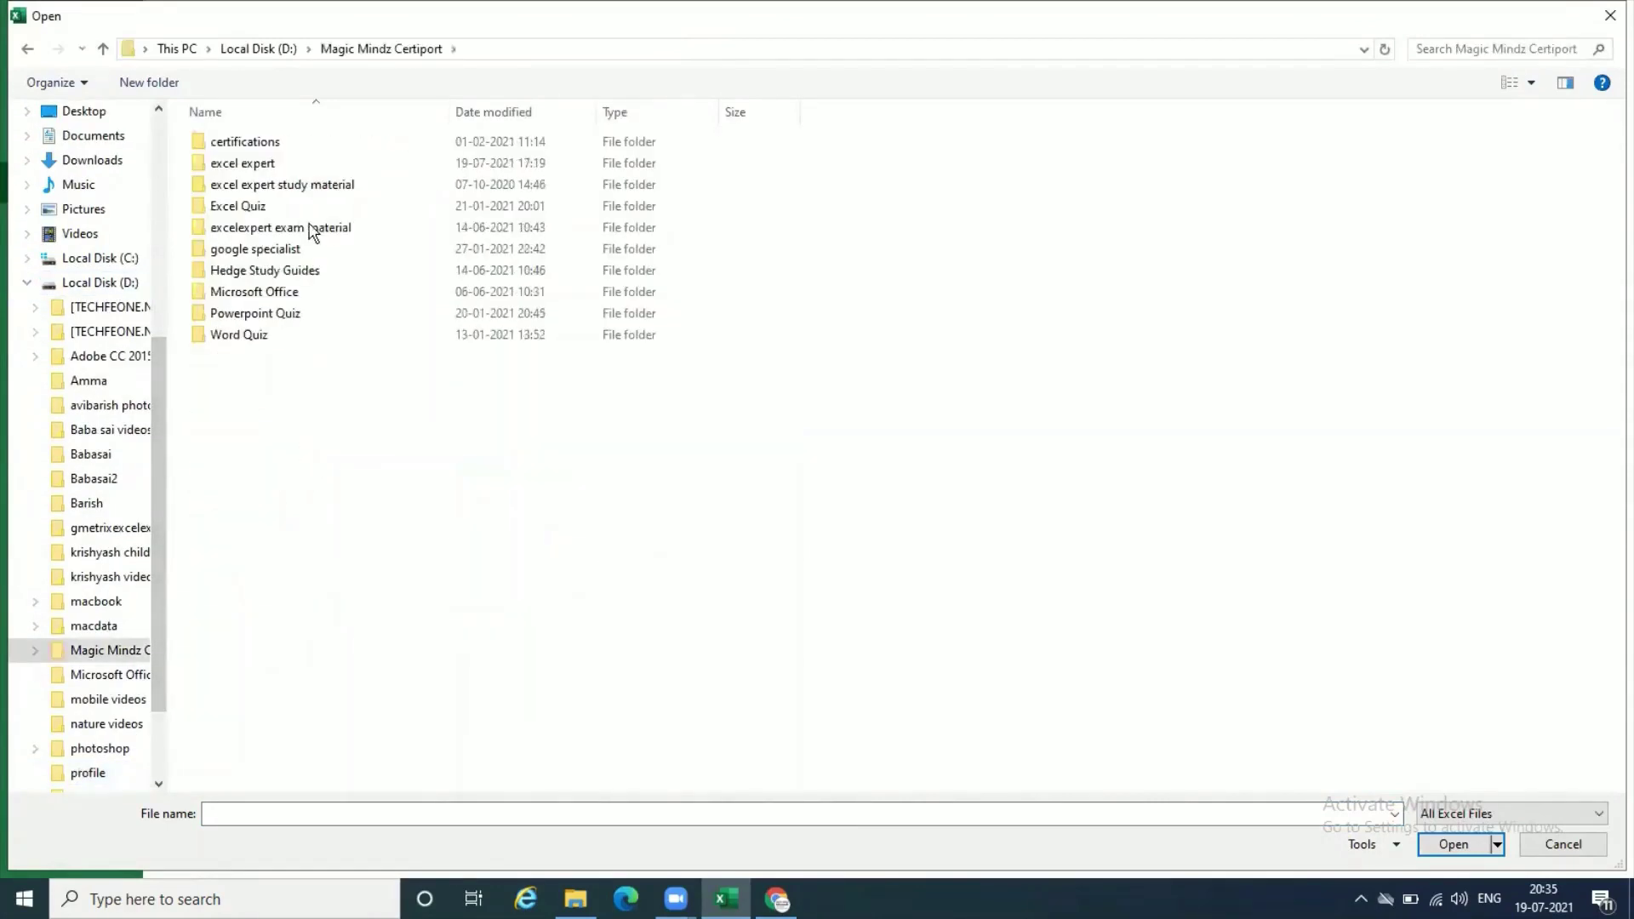
{"action": "left_click", "coordinate": [316, 291]}
{"action": "double_click", "coordinate": [315, 291]}
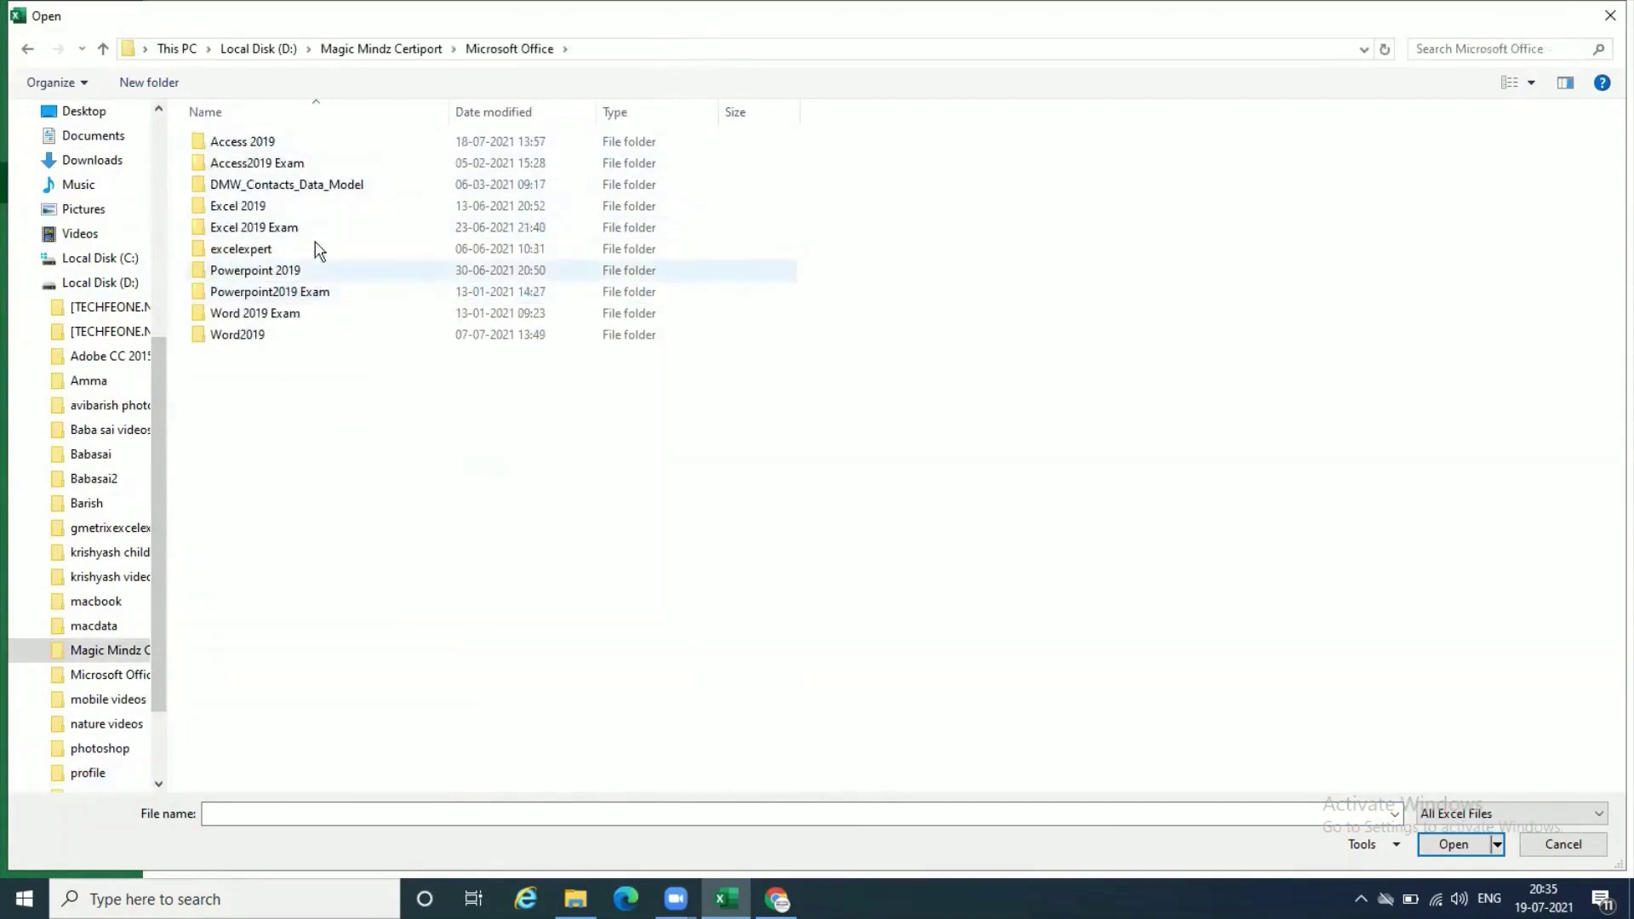
{"action": "double_click", "coordinate": [316, 211]}
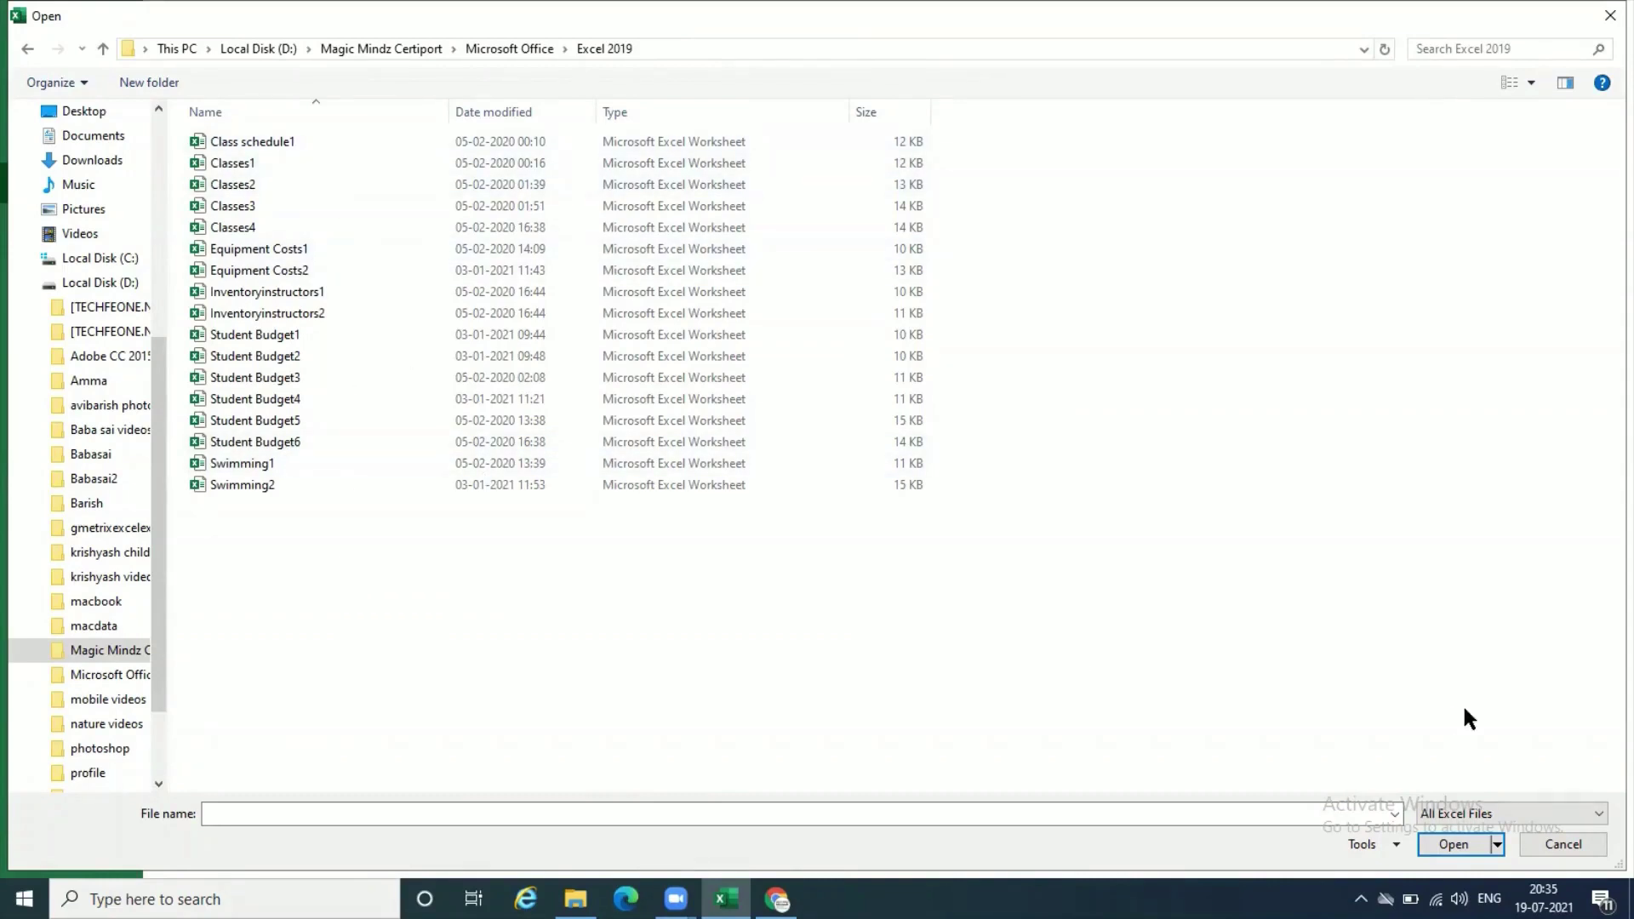
Show All Files, select the instructors text file and open it.
{"action": "left_click", "coordinate": [1600, 814]}
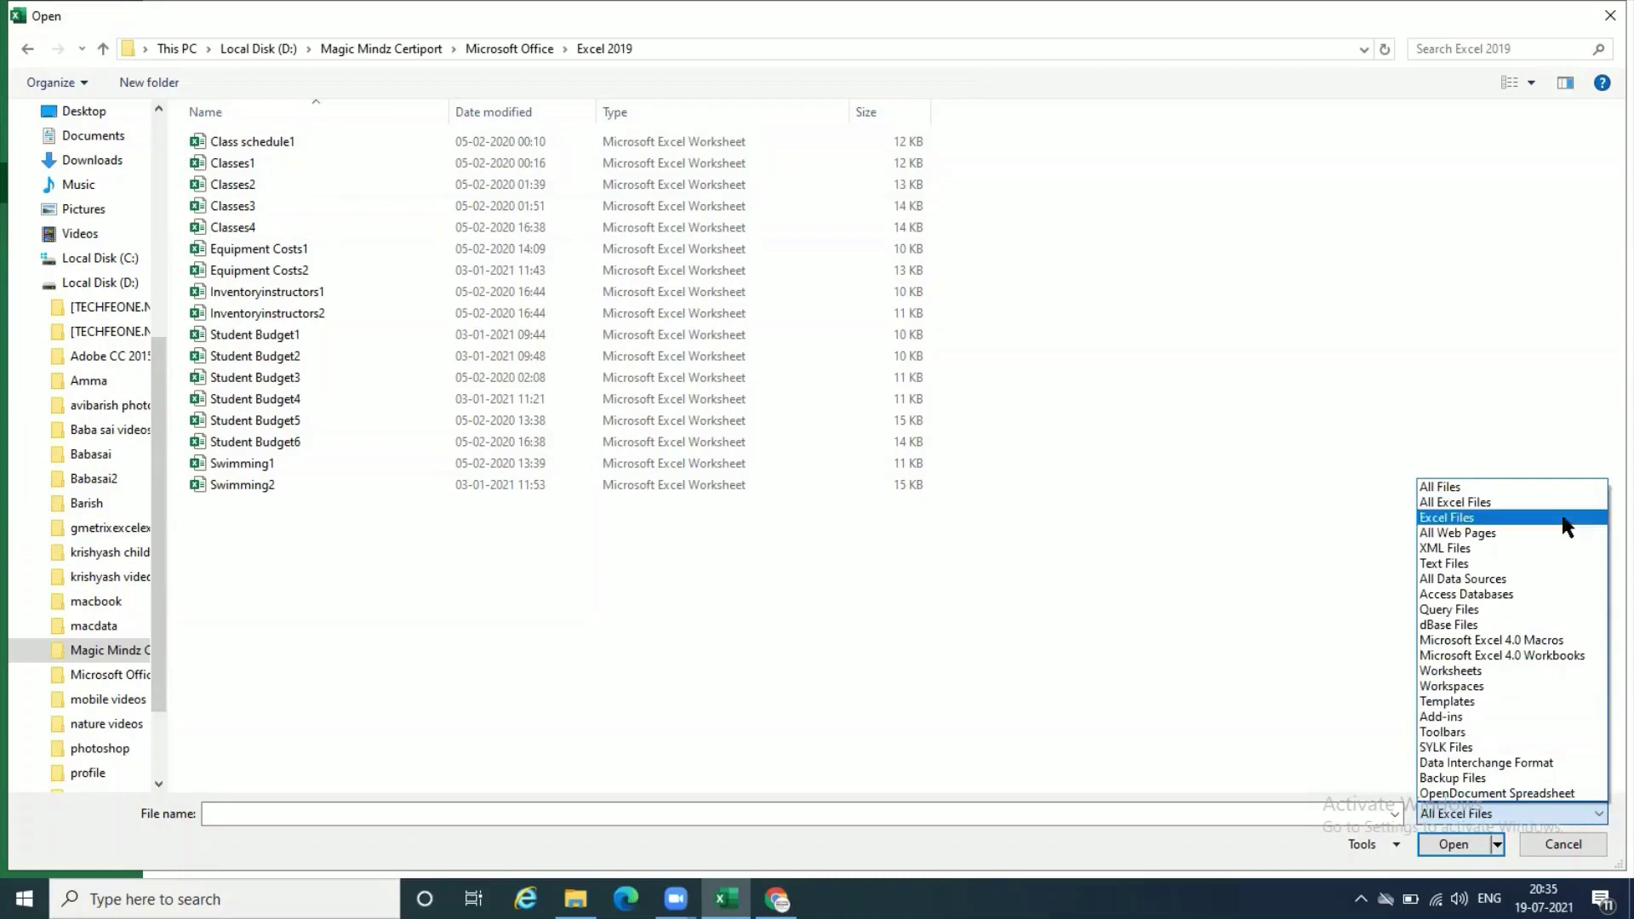
{"action": "left_click", "coordinate": [1558, 487]}
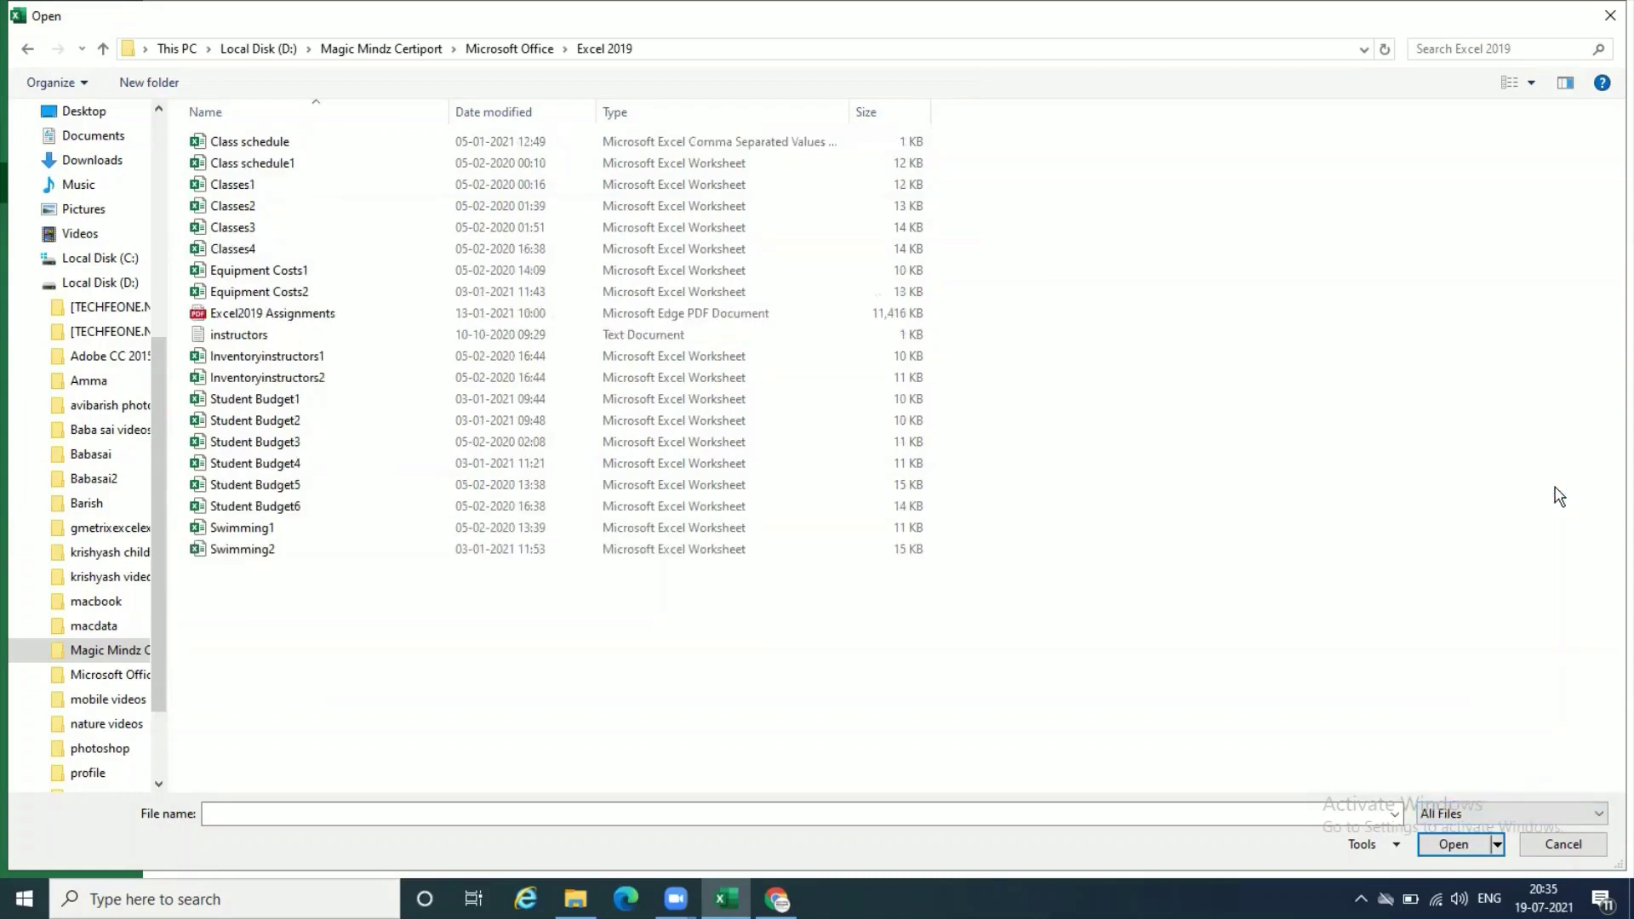
{"action": "left_click", "coordinate": [253, 339]}
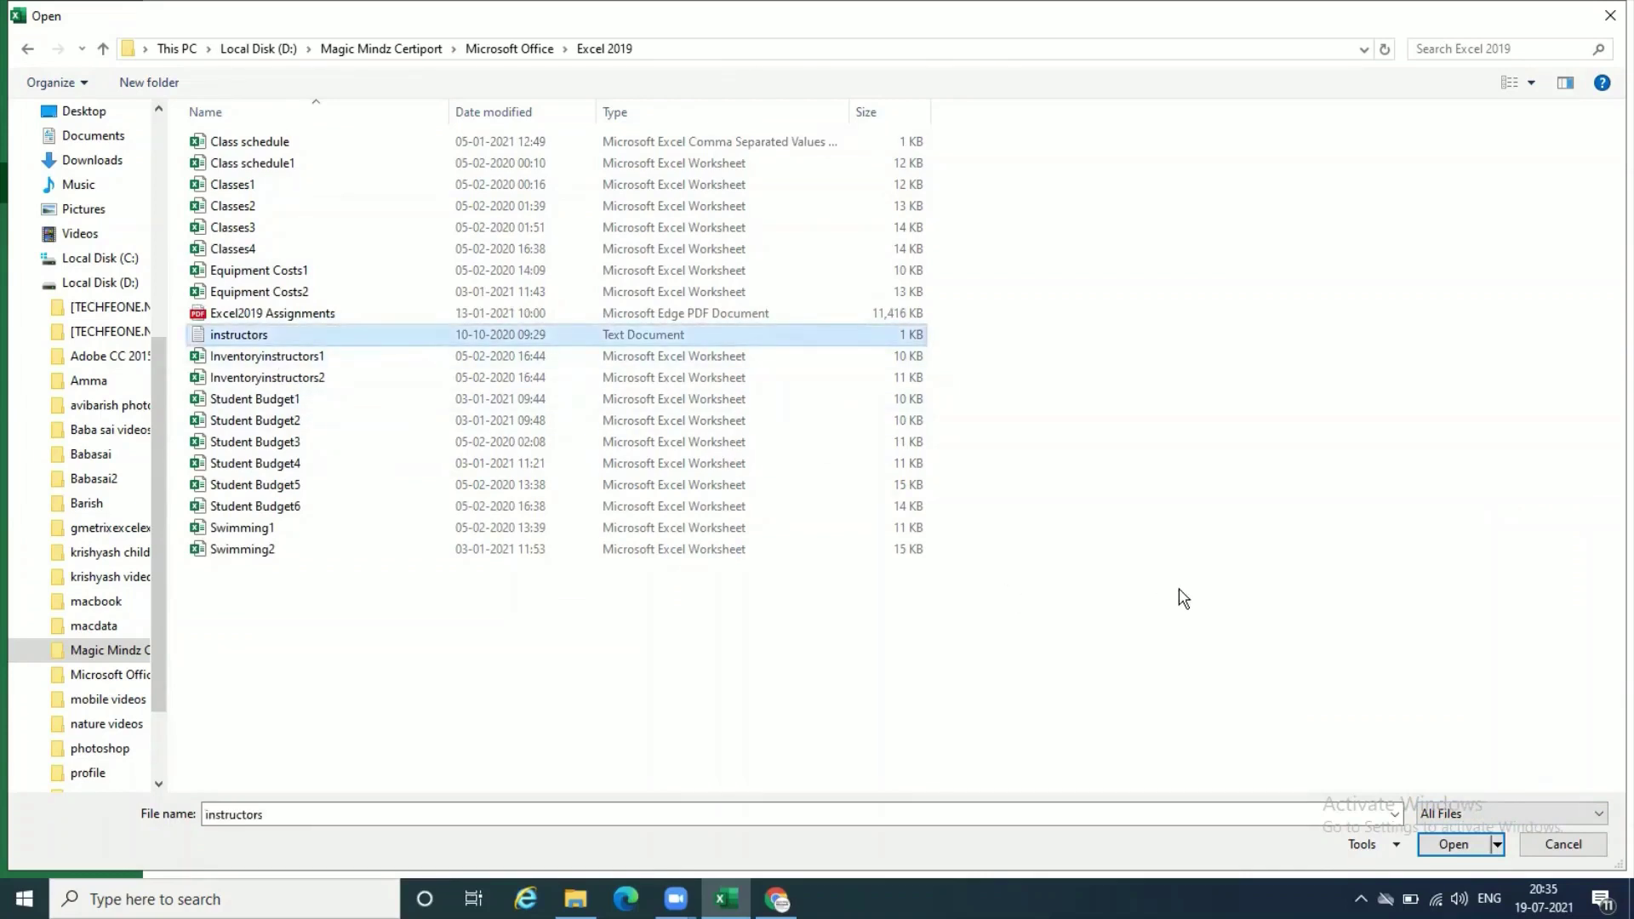
{"action": "left_click", "coordinate": [1598, 815]}
{"action": "left_click", "coordinate": [1102, 717]}
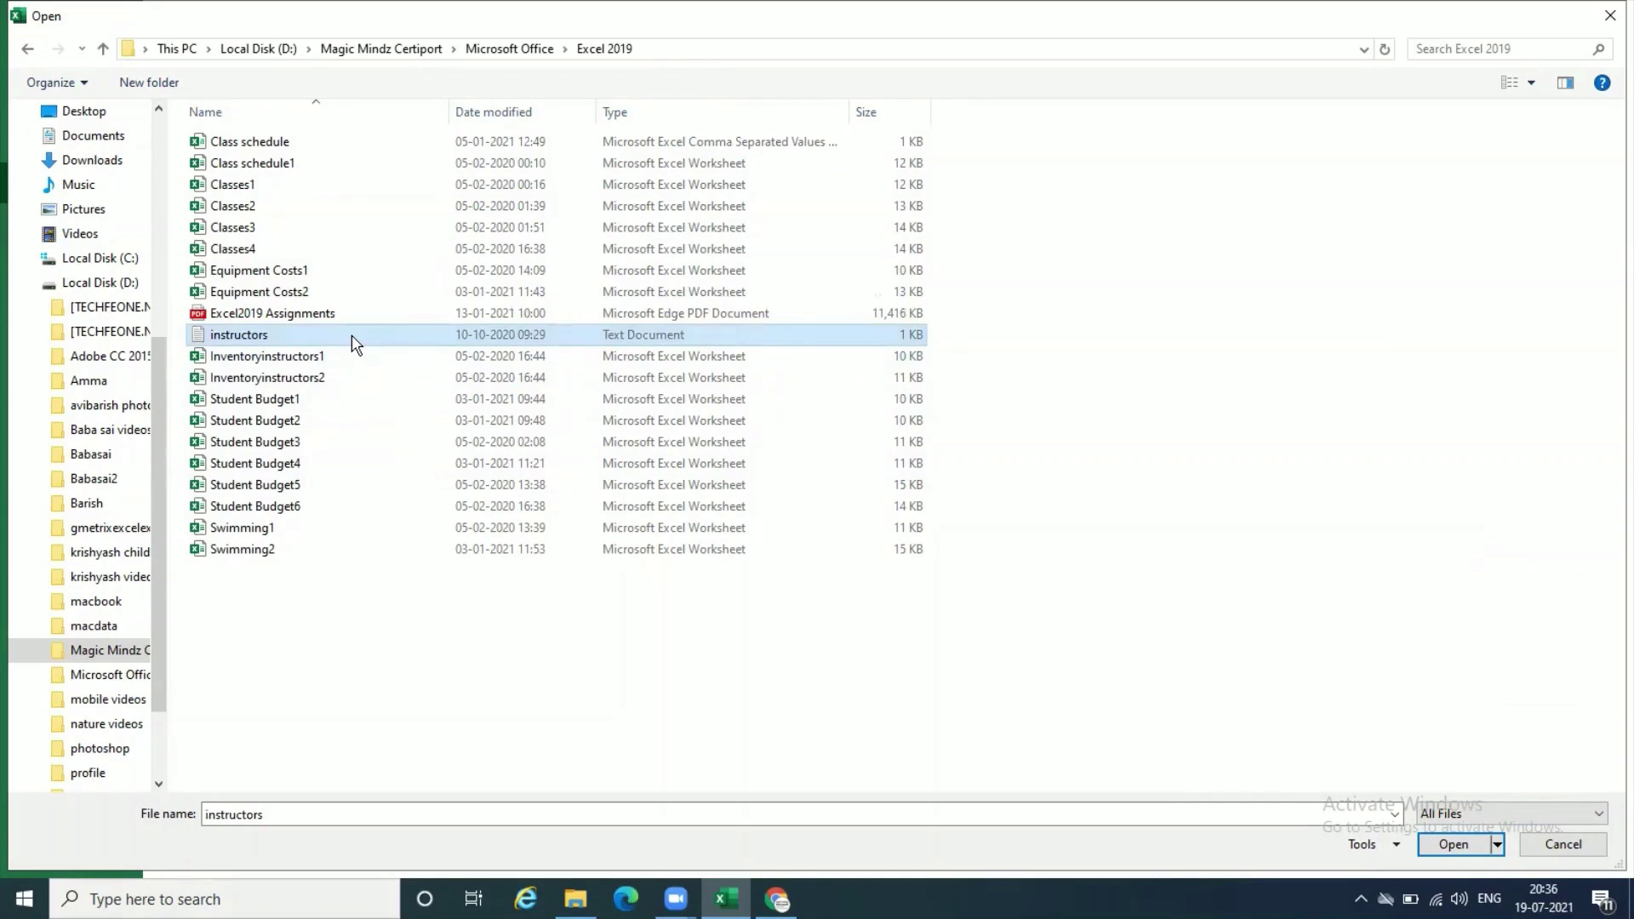
{"action": "left_click", "coordinate": [1451, 845]}
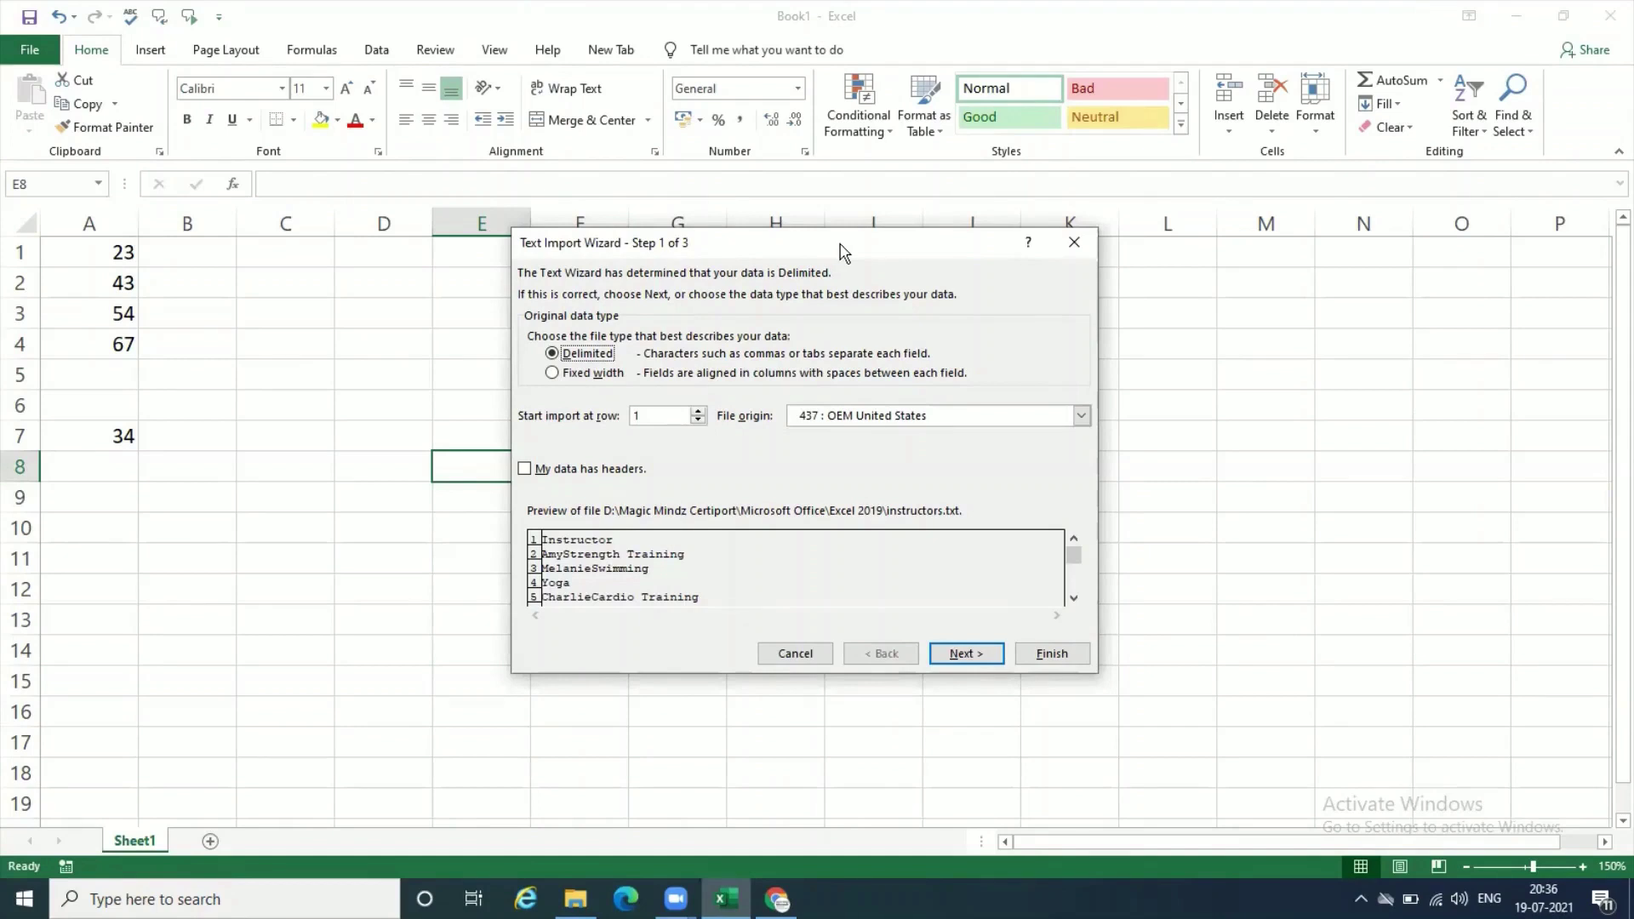
Keep Delimited, tick My data has headers, and advance to step 2.
{"action": "left_click_drag", "start_coordinate": [837, 244], "coordinate": [851, 242]}
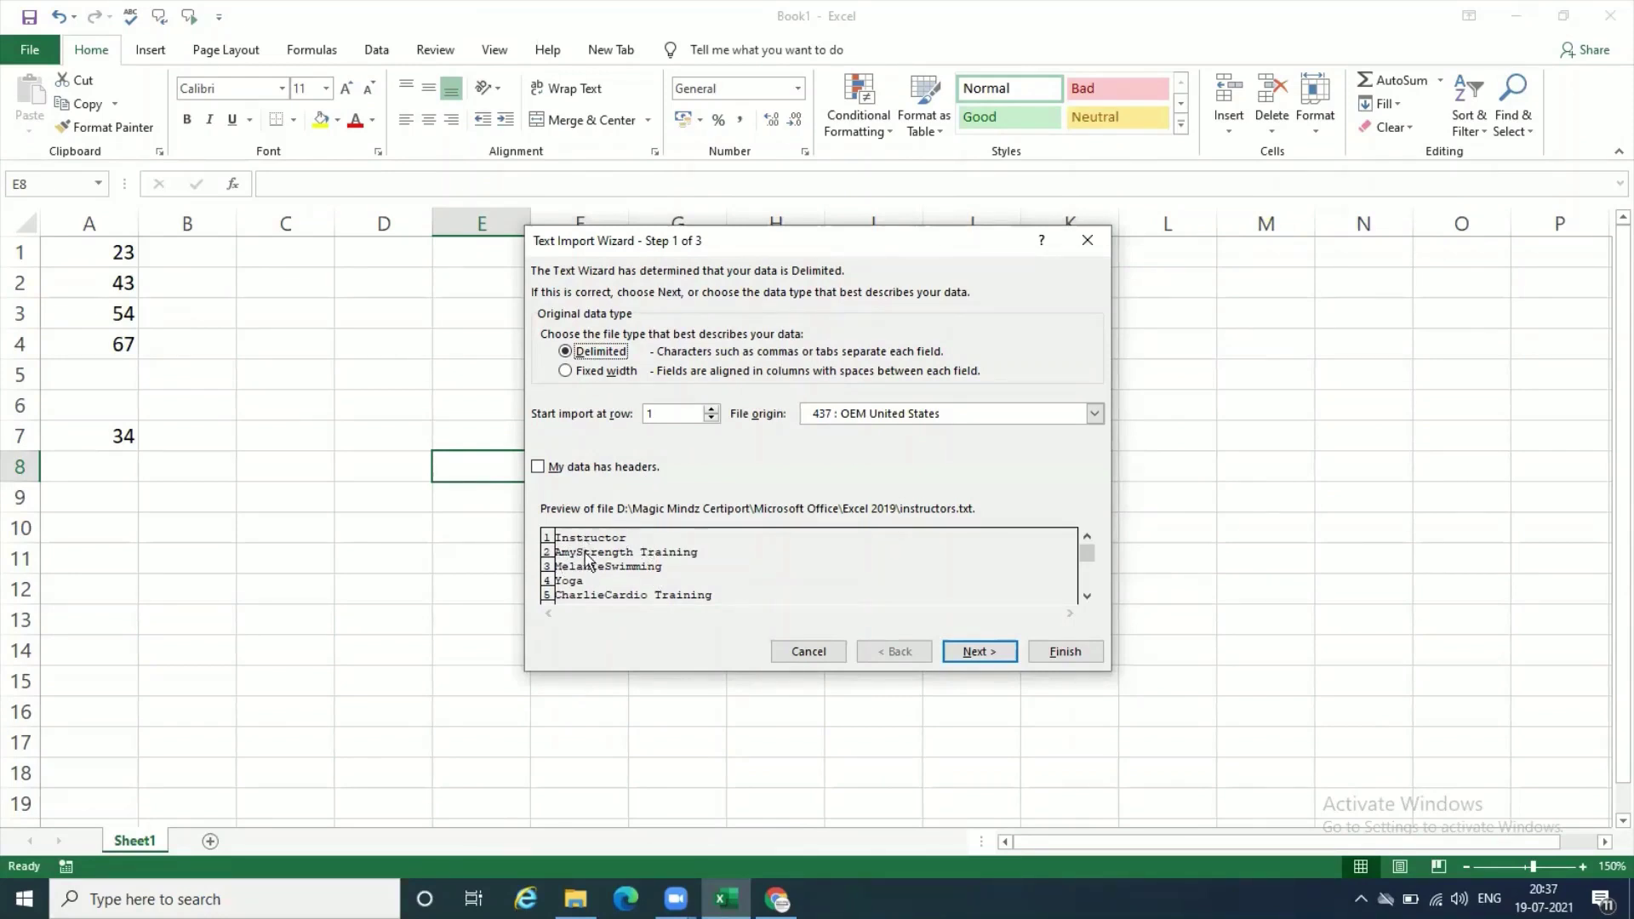
{"action": "left_click", "coordinate": [539, 468]}
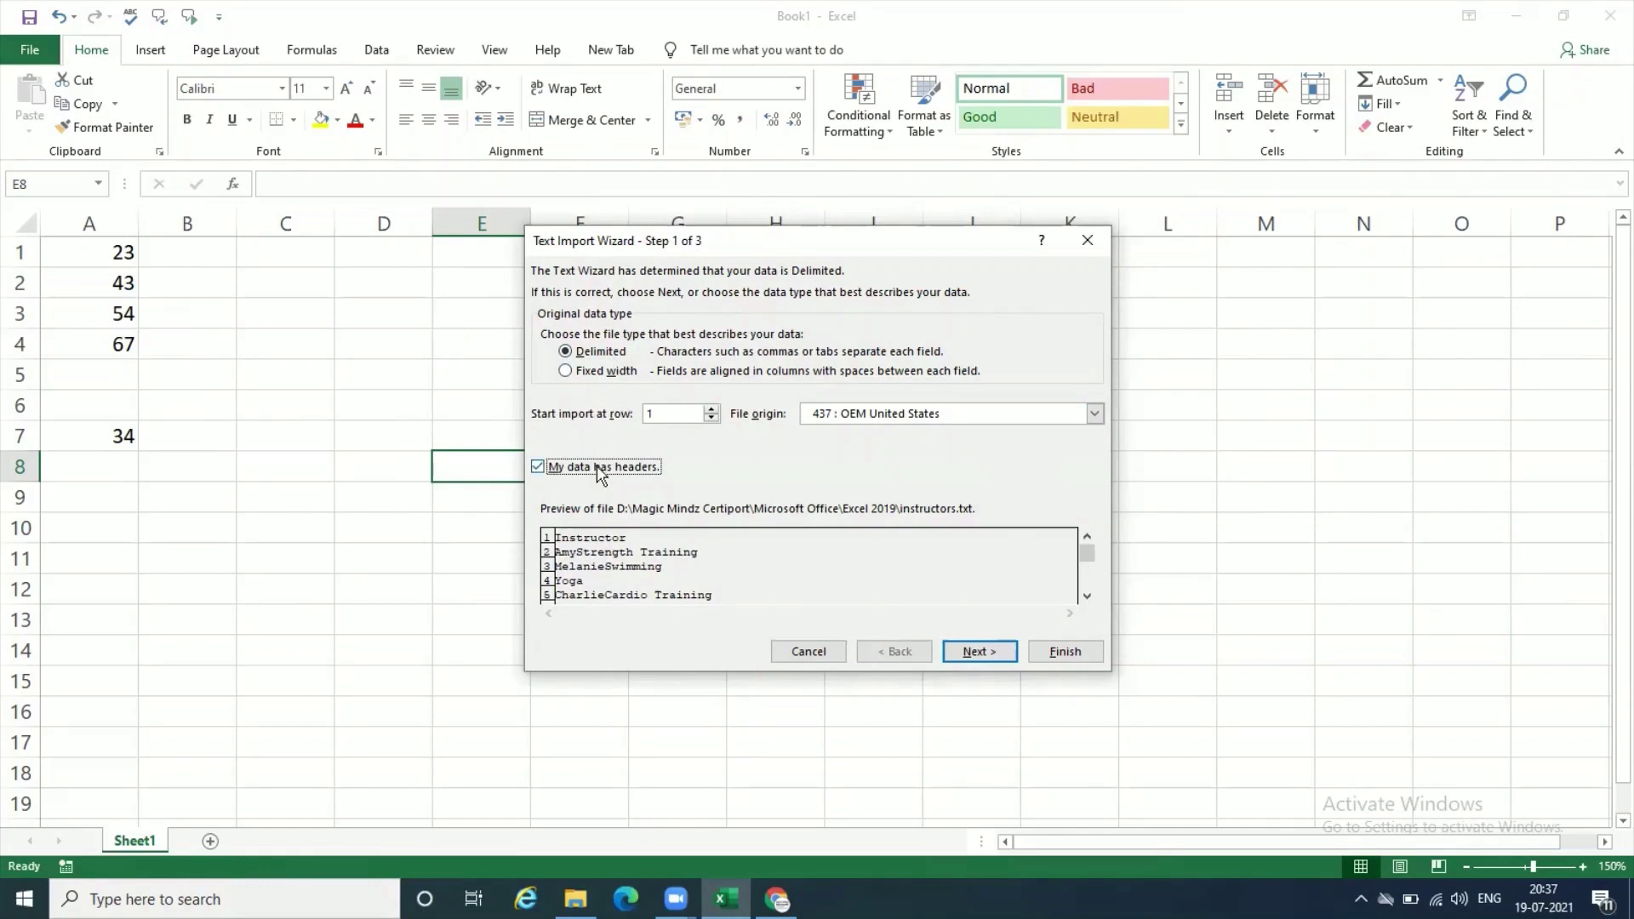
{"action": "left_click", "coordinate": [978, 654]}
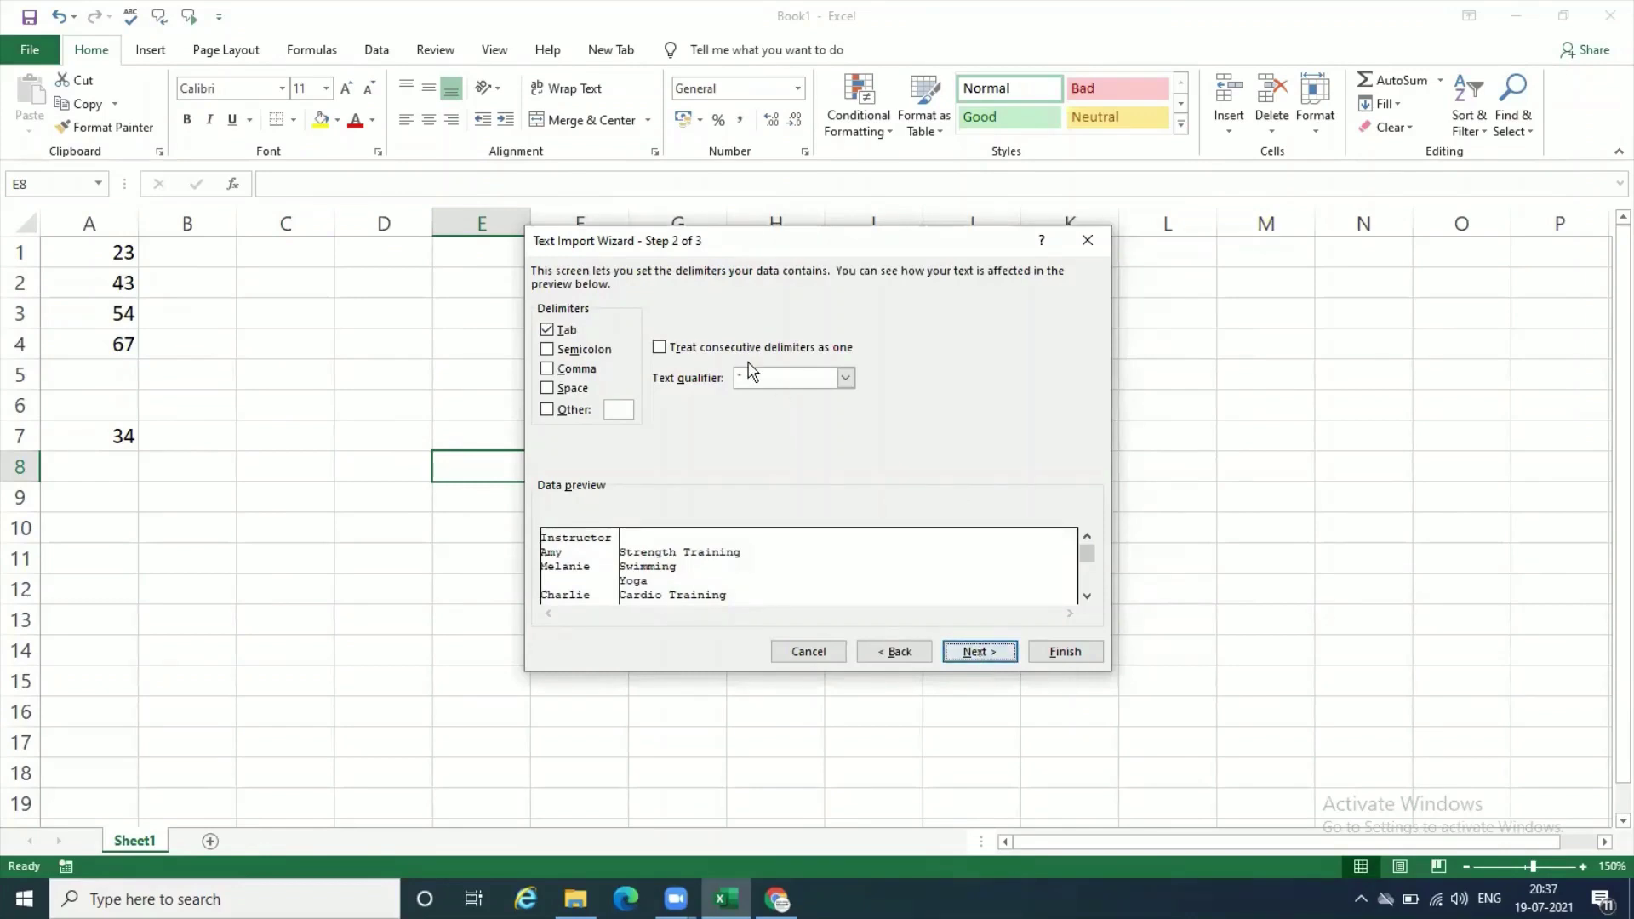
After trying semicolon, comma and space, split the columns on Tab only and go to step 3.
{"action": "left_click", "coordinate": [547, 331]}
{"action": "left_click", "coordinate": [547, 349]}
{"action": "left_click", "coordinate": [547, 349]}
{"action": "left_click", "coordinate": [547, 368]}
{"action": "left_click", "coordinate": [547, 369]}
{"action": "left_click", "coordinate": [548, 388]}
{"action": "left_click", "coordinate": [547, 388]}
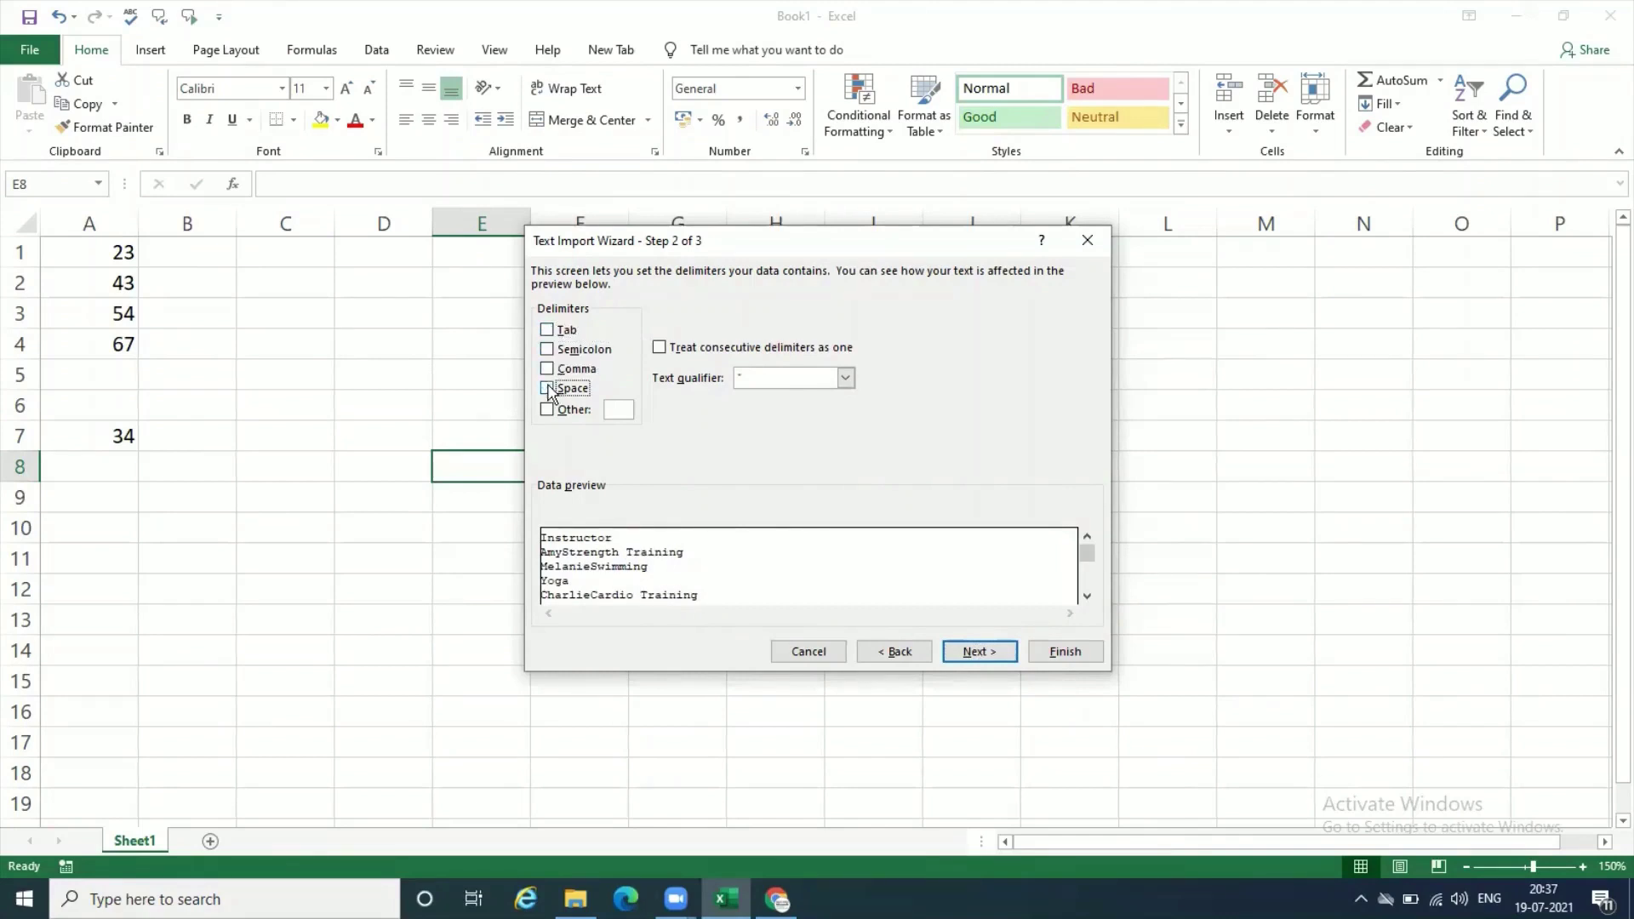
{"action": "left_click", "coordinate": [547, 330]}
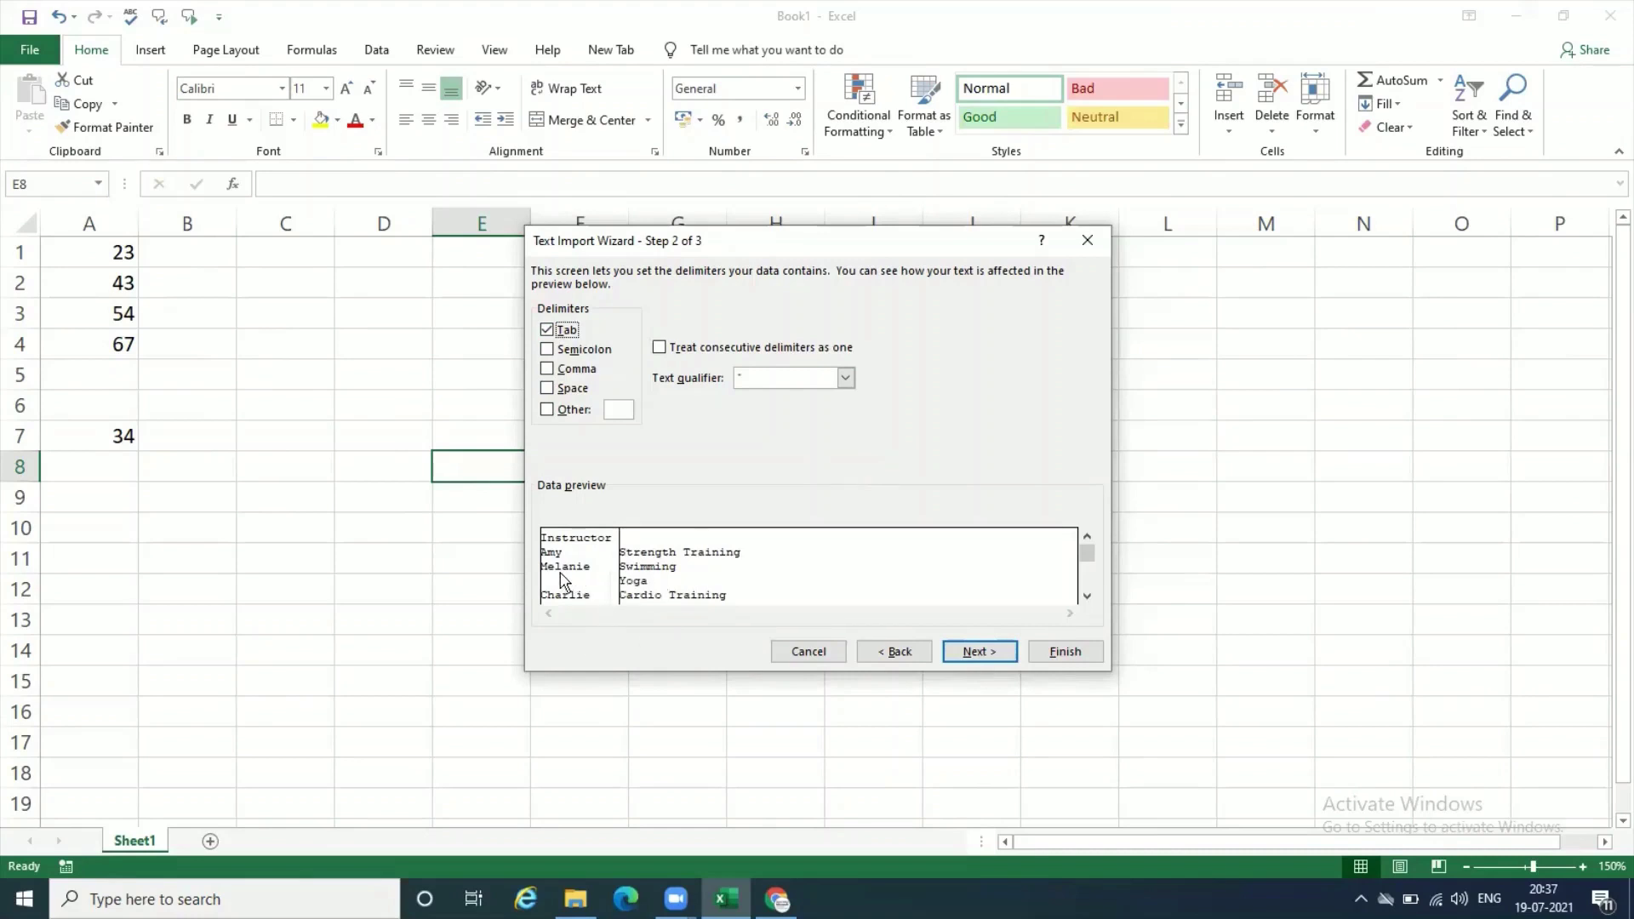
{"action": "left_click", "coordinate": [553, 337]}
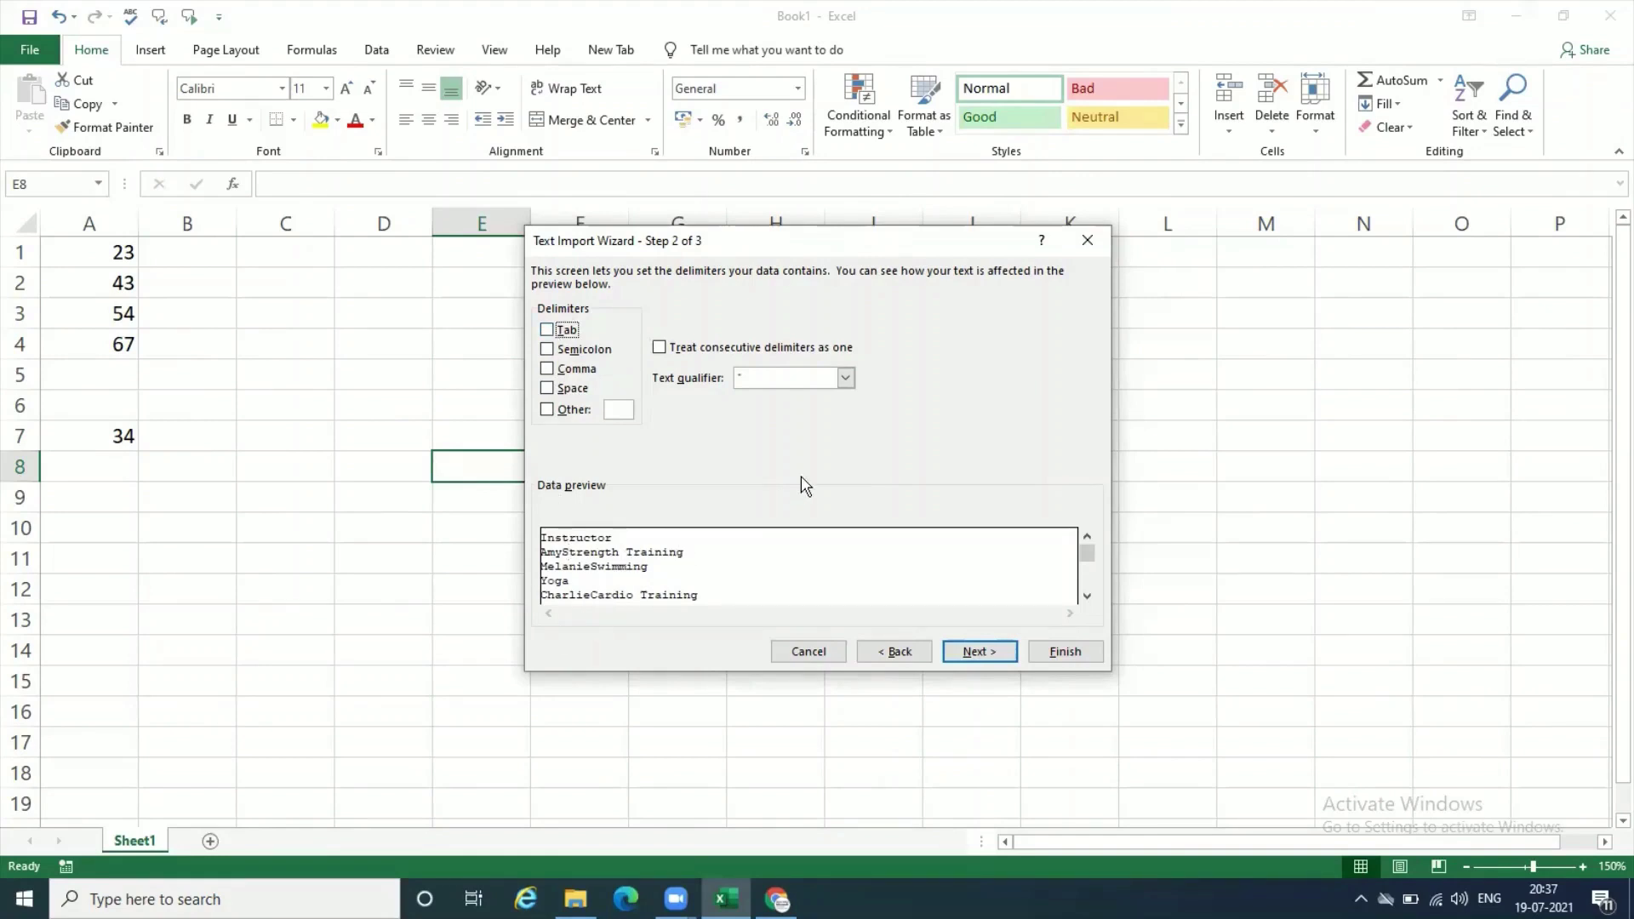
{"action": "left_click", "coordinate": [547, 332]}
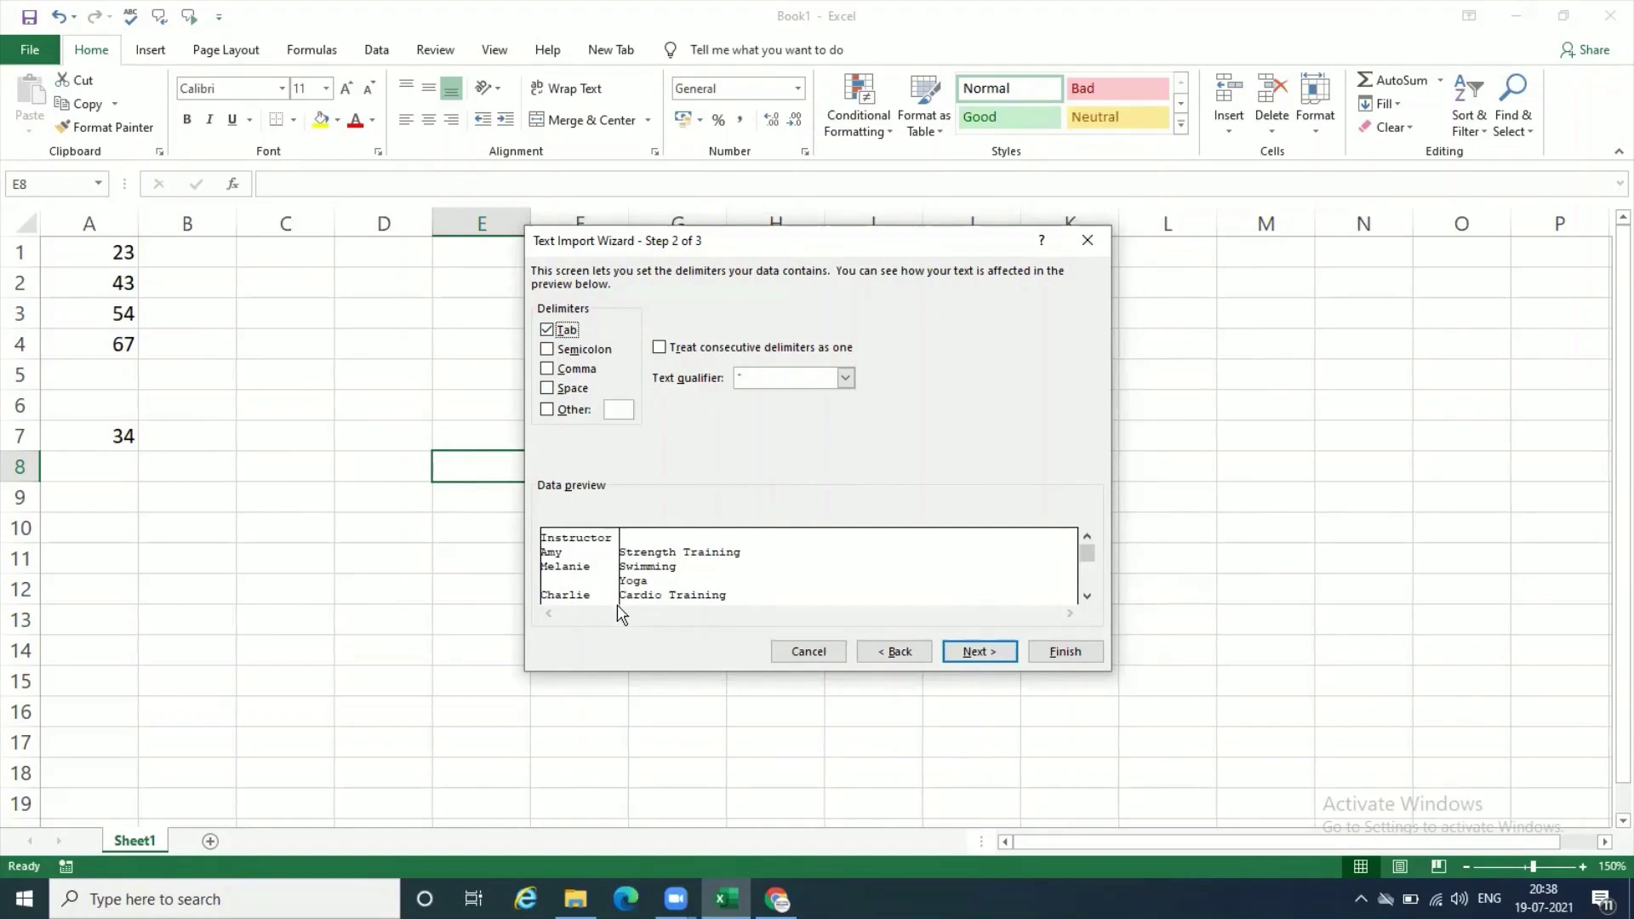
{"action": "left_click", "coordinate": [983, 655]}
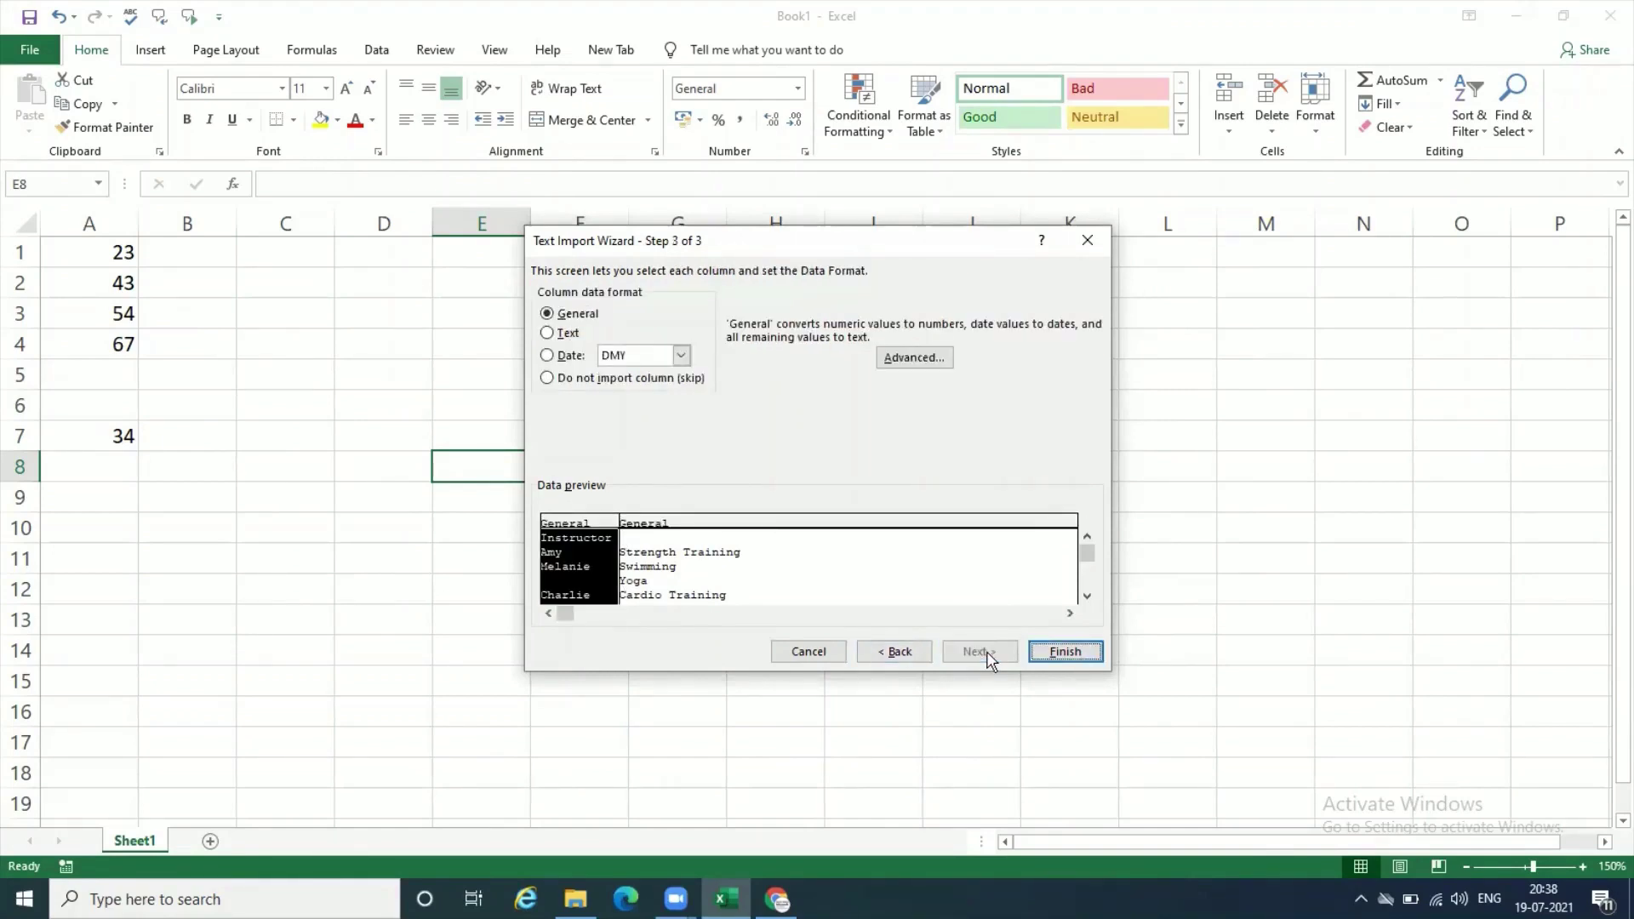
Finish the import and check the Instructor header and names in A1–A5.
{"action": "left_click", "coordinate": [1079, 656]}
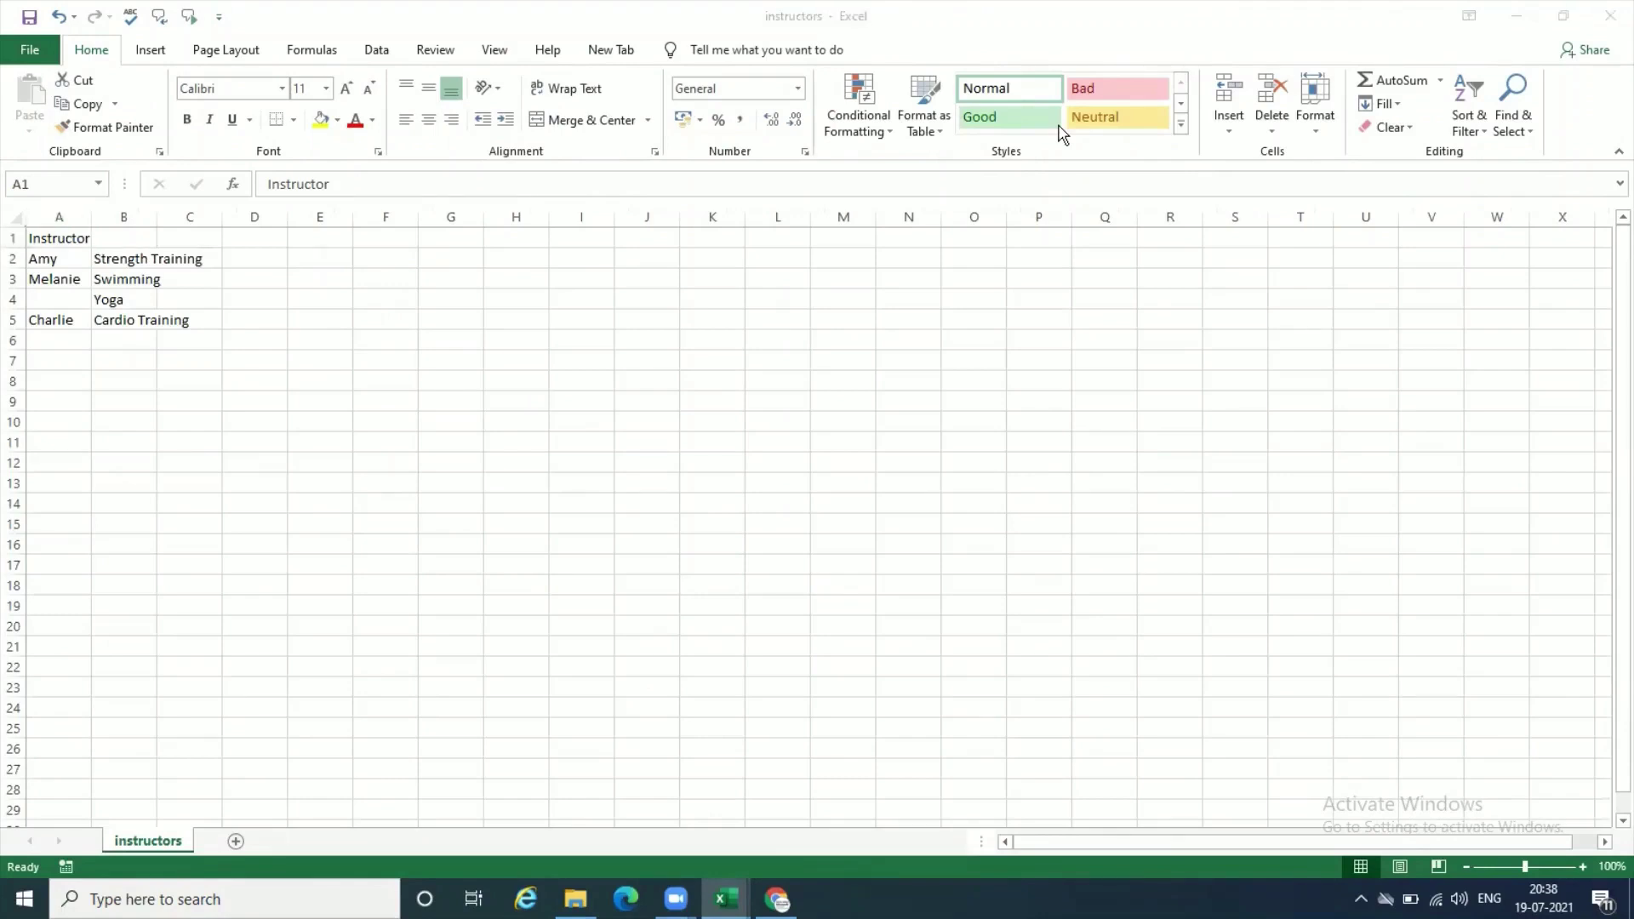
{"action": "left_click", "coordinate": [131, 379]}
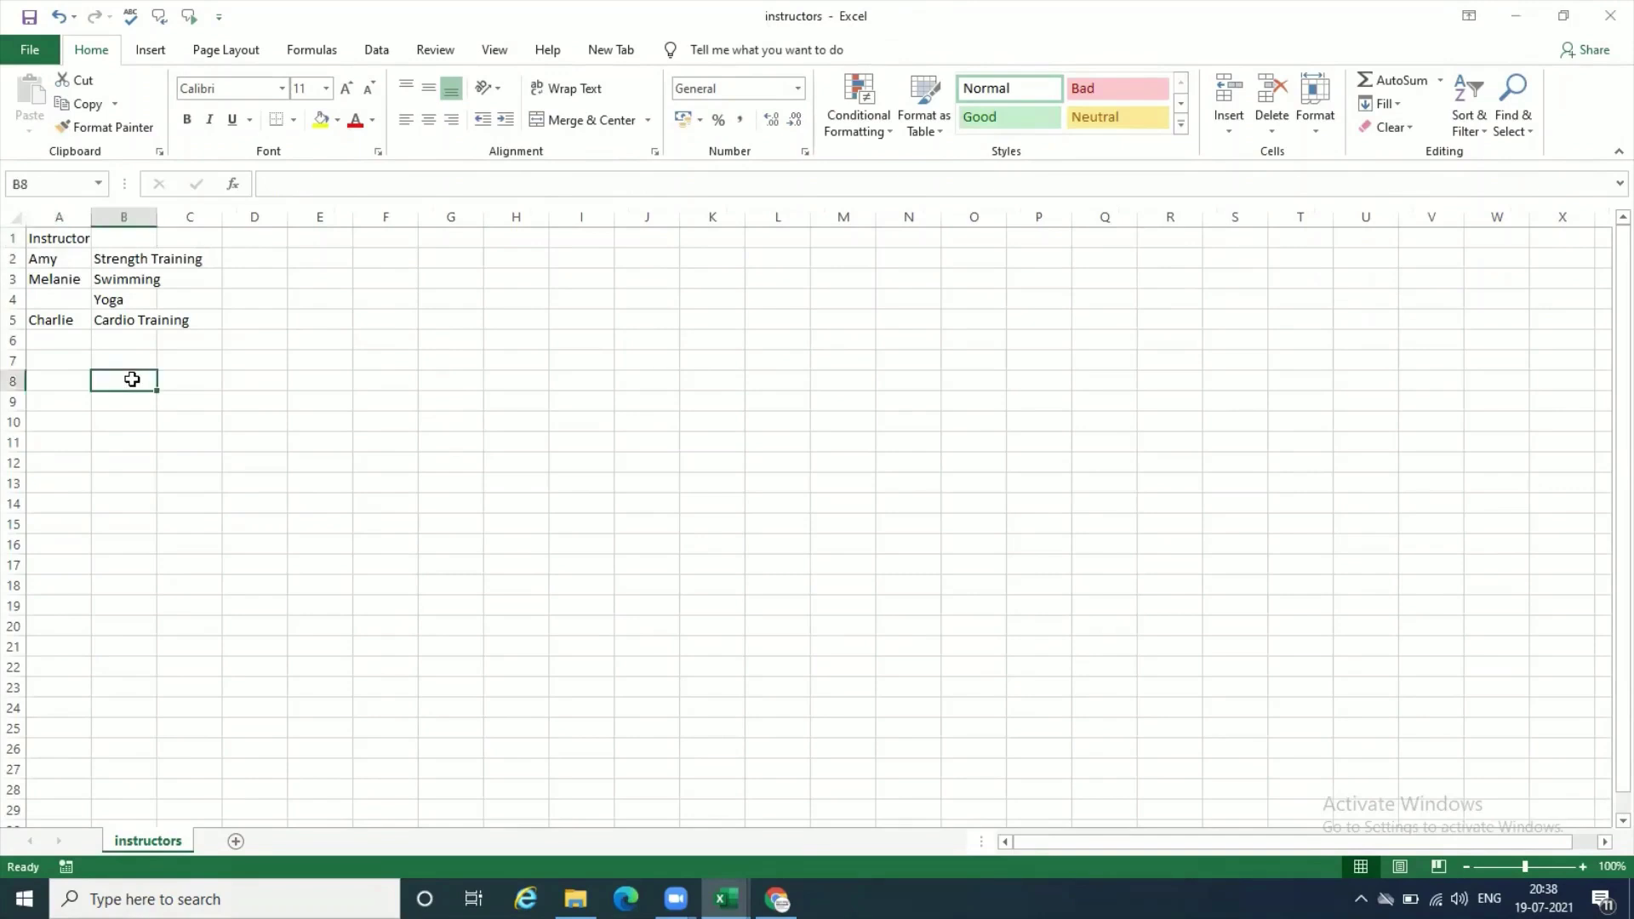
{"action": "left_click", "coordinate": [64, 238]}
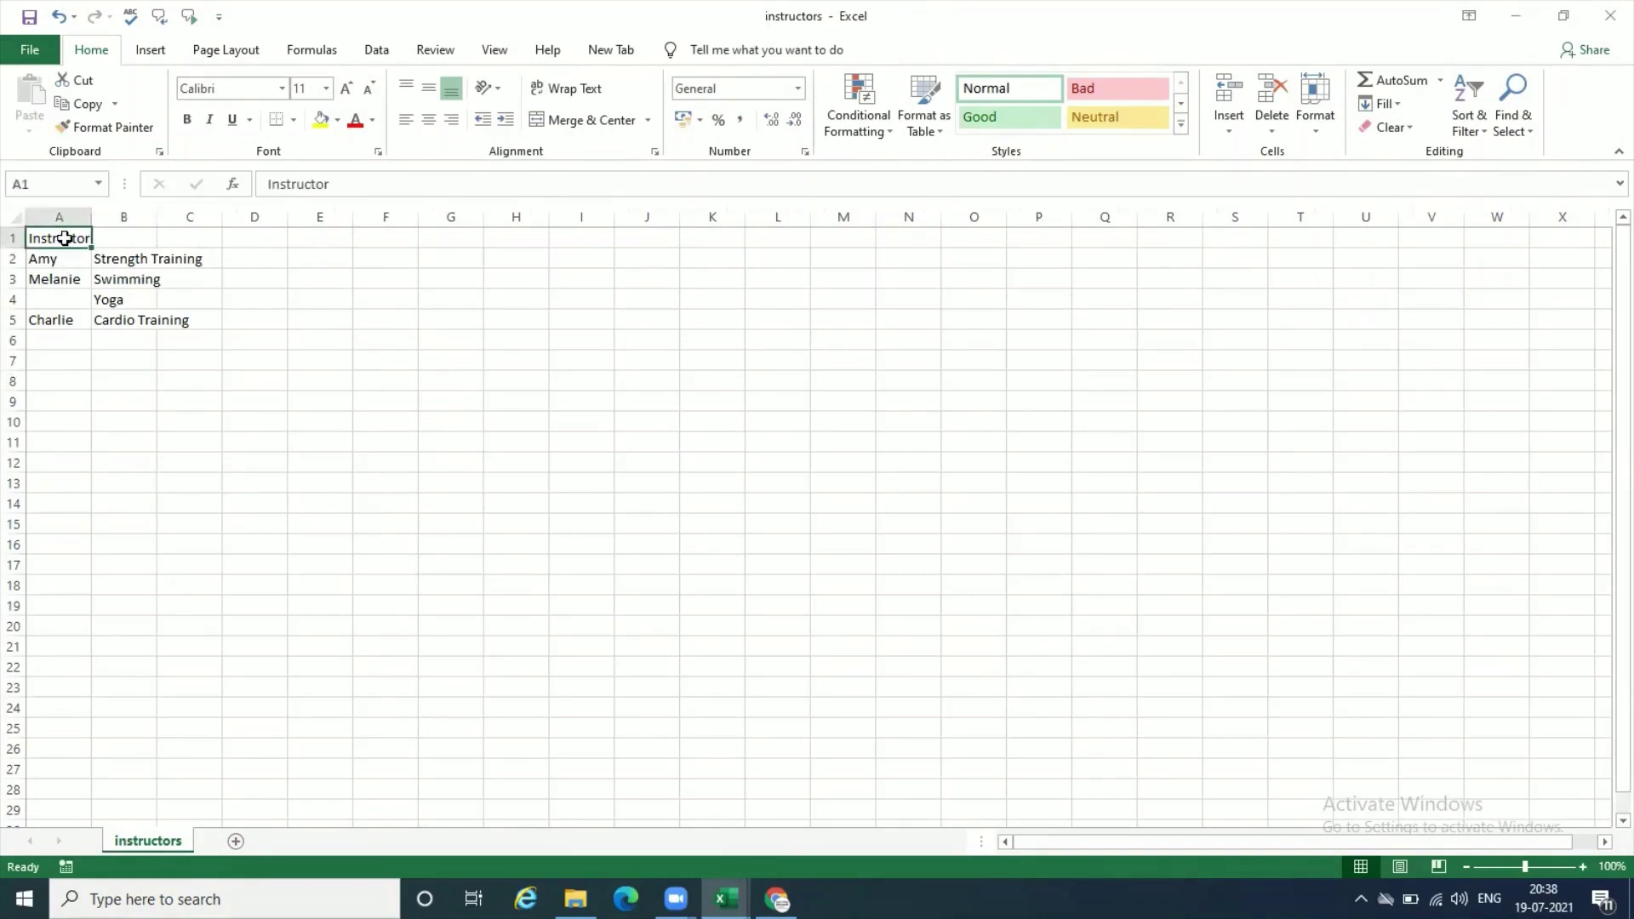
{"action": "left_click", "coordinate": [67, 259]}
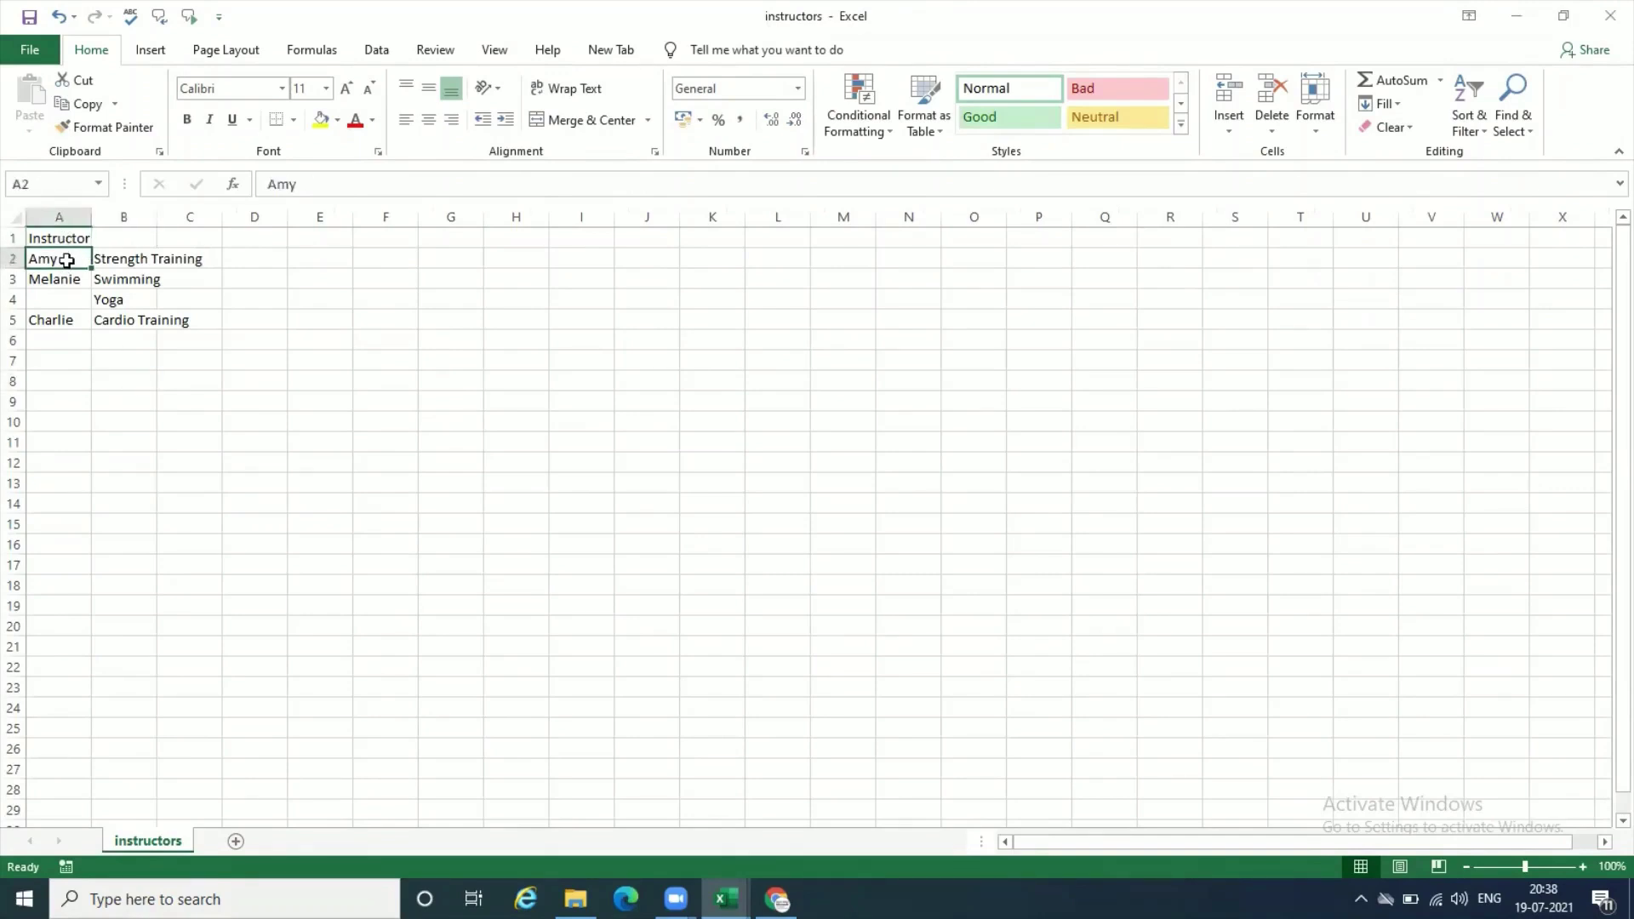
{"action": "left_click", "coordinate": [69, 279]}
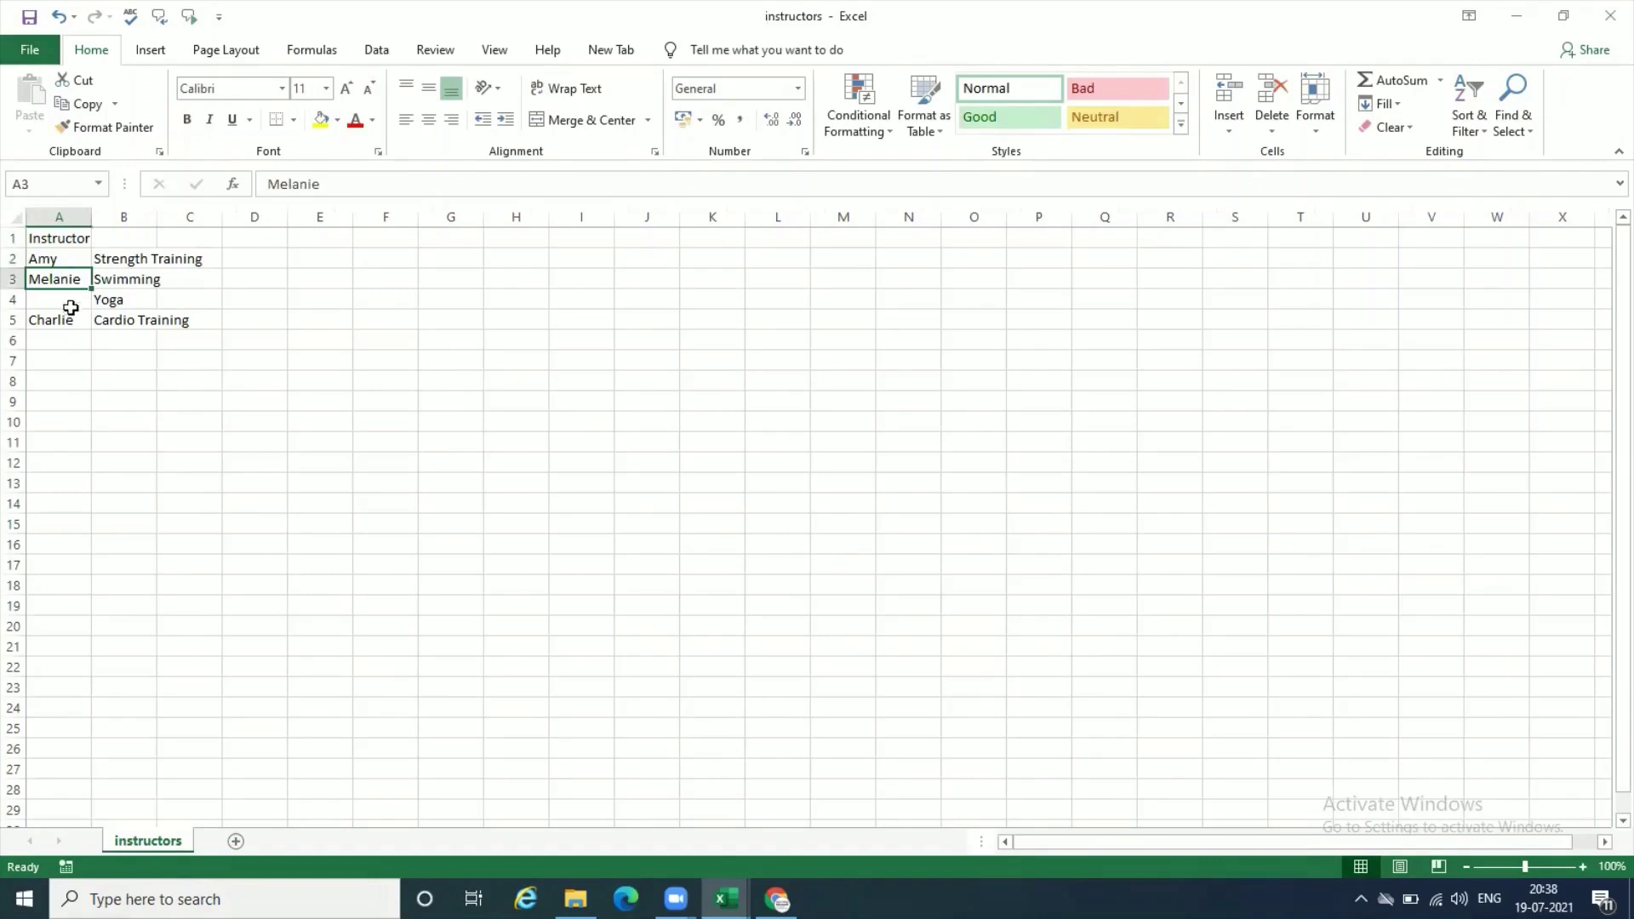
{"action": "left_click", "coordinate": [69, 299]}
{"action": "left_click", "coordinate": [68, 324]}
Check the classes Strength Training, Swimming, Yoga and Cardio Training in B2–B5, then column A again.
{"action": "left_click", "coordinate": [117, 321]}
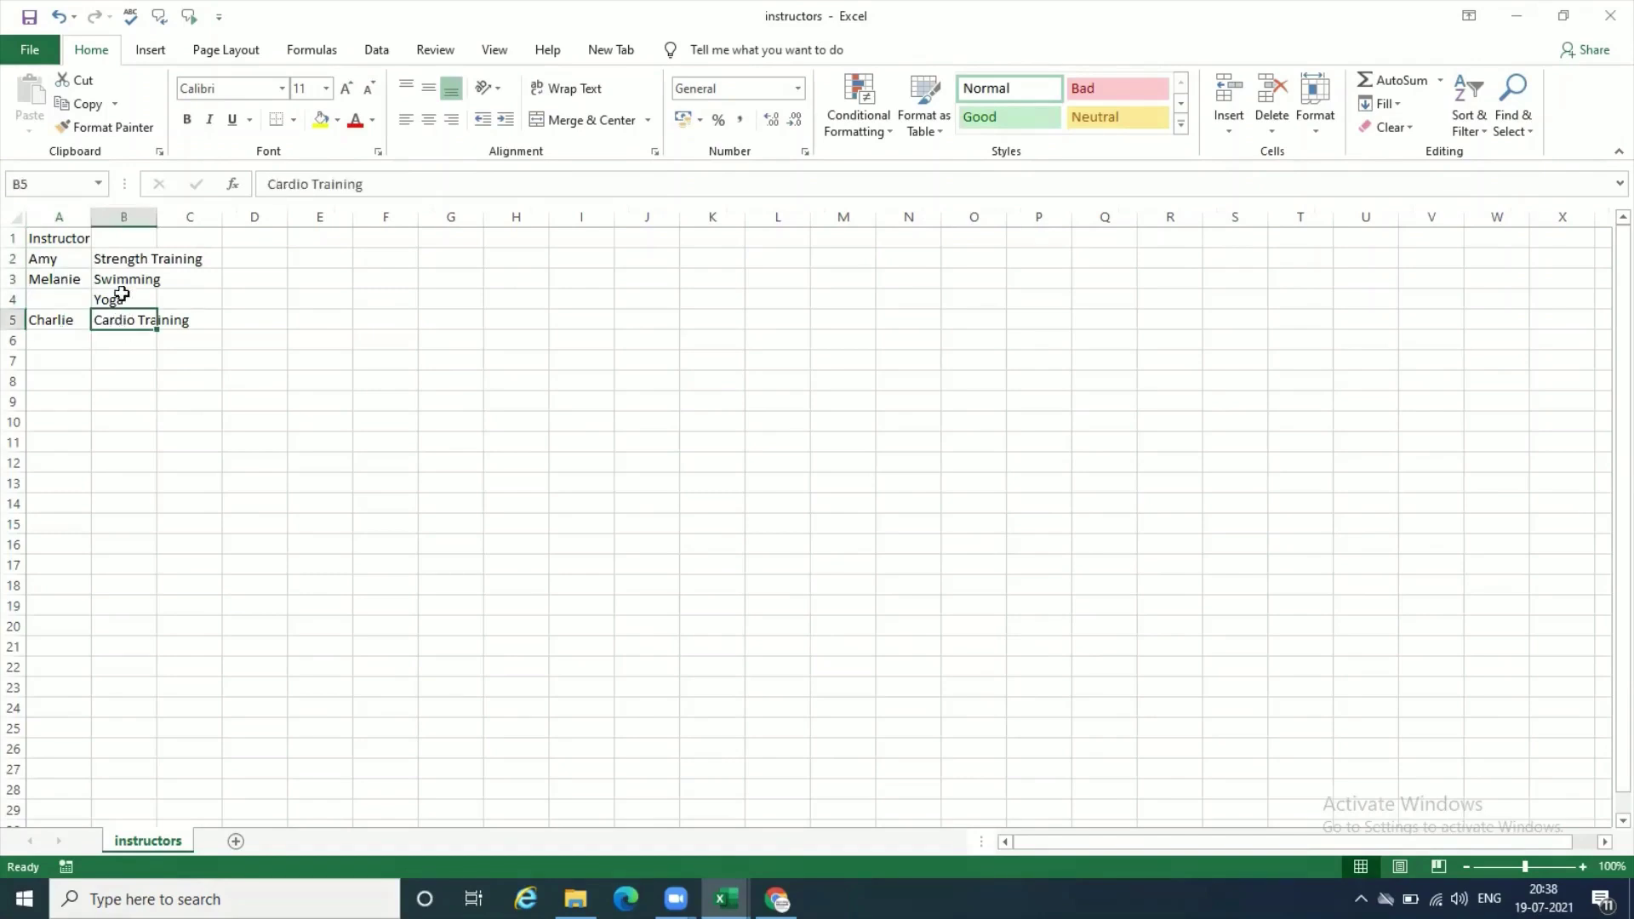
{"action": "left_click", "coordinate": [123, 300]}
{"action": "left_click", "coordinate": [135, 382]}
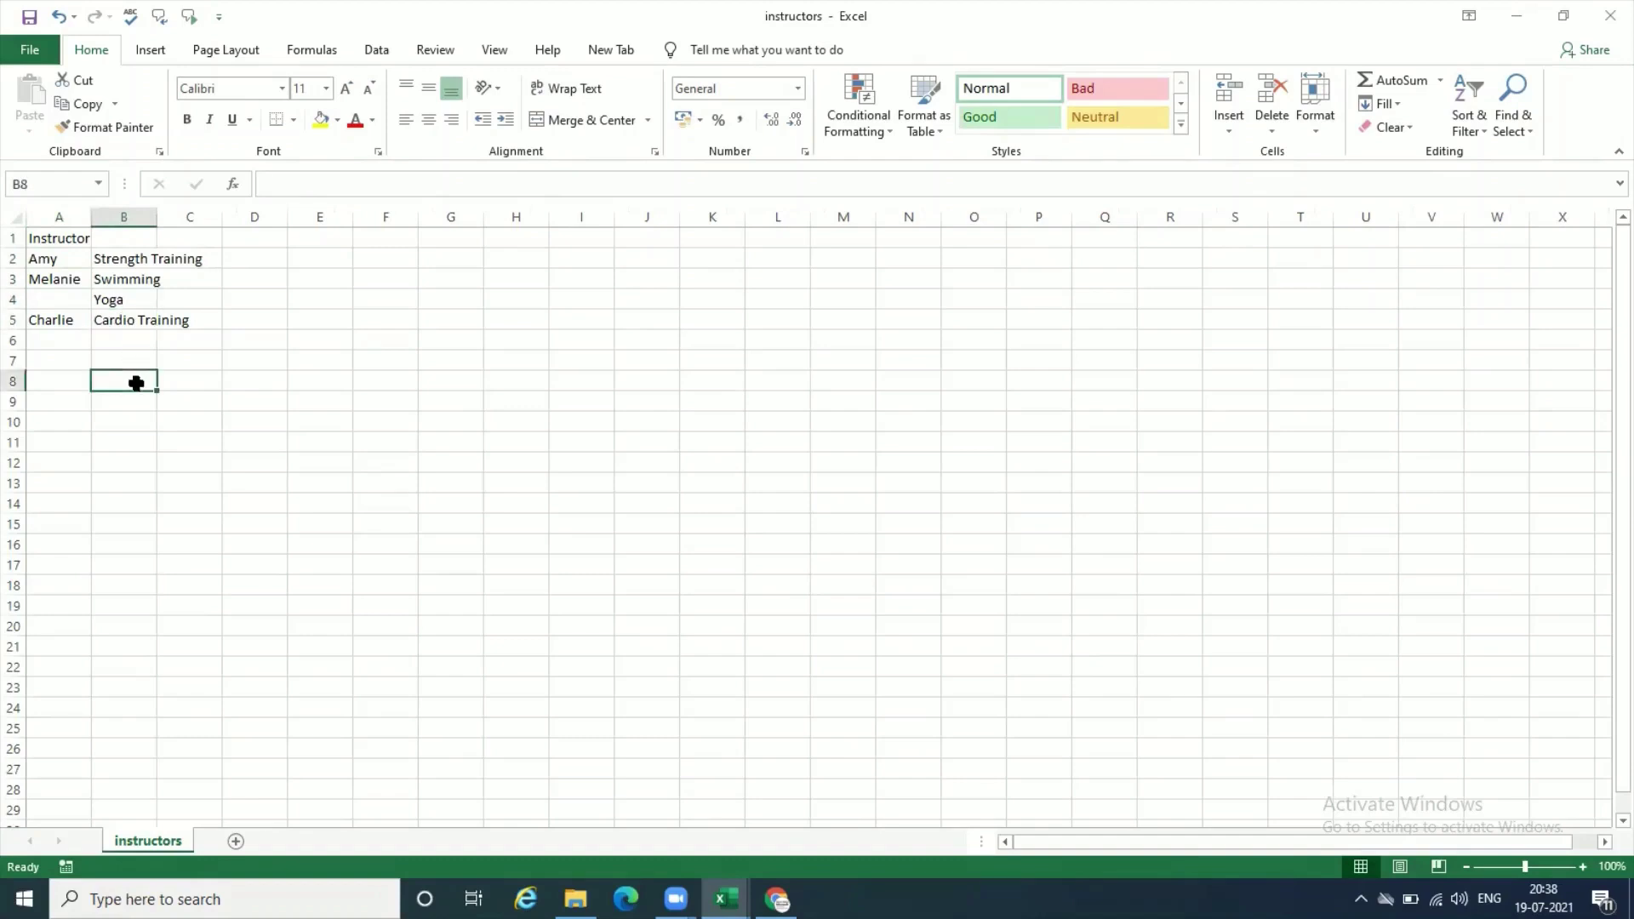
{"action": "left_click", "coordinate": [124, 259]}
{"action": "left_click", "coordinate": [120, 278]}
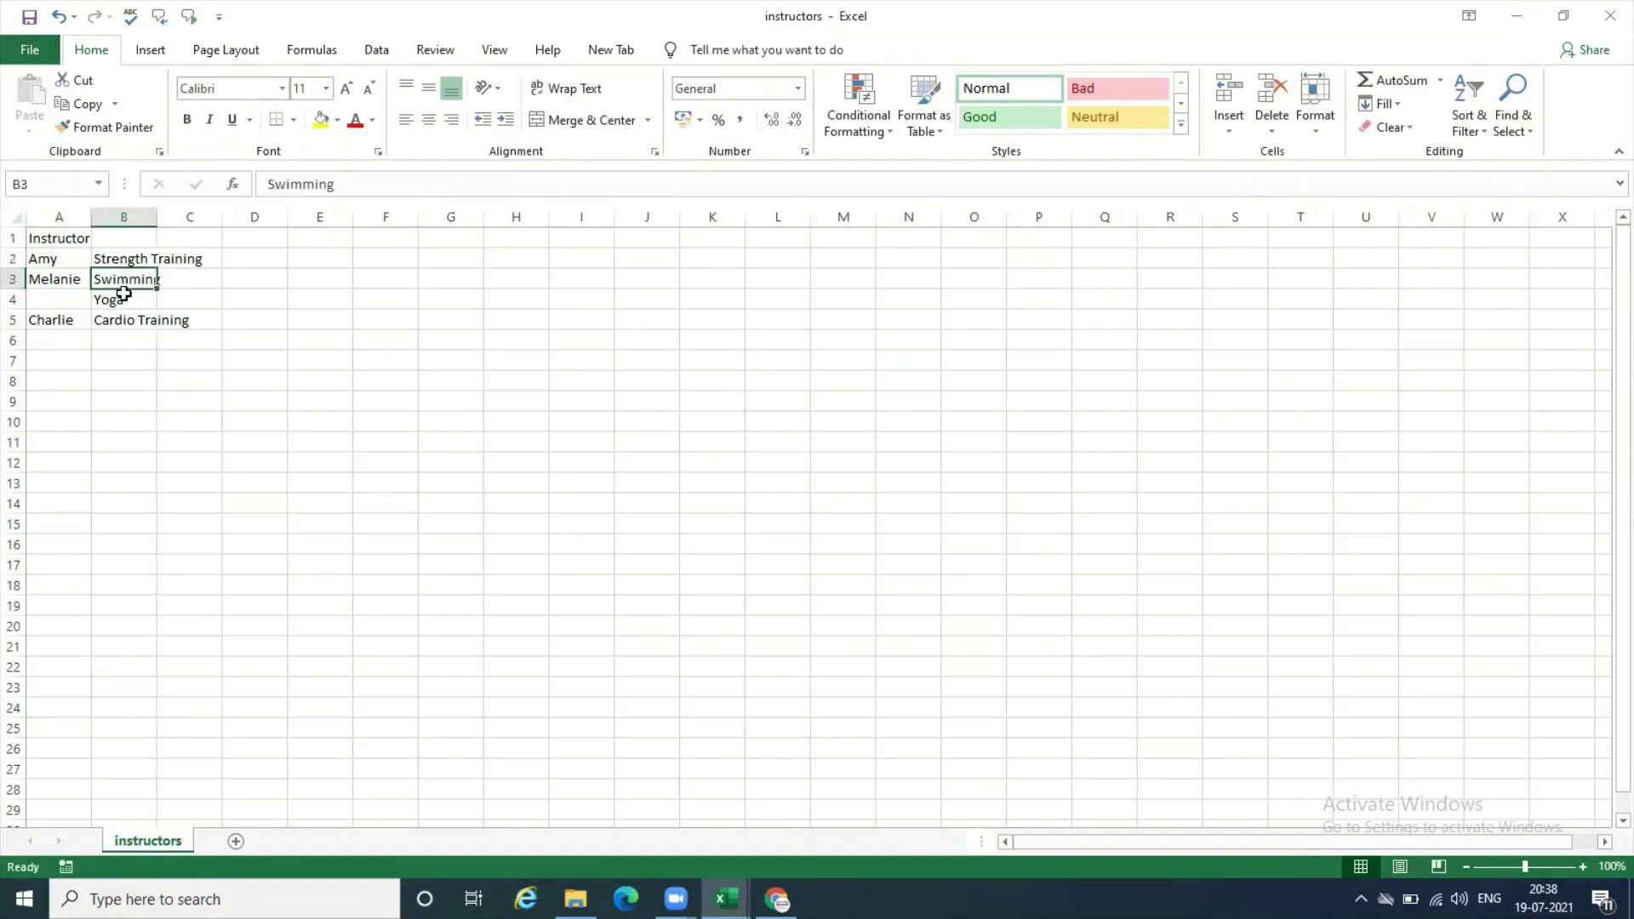
{"action": "left_click", "coordinate": [119, 300]}
{"action": "left_click", "coordinate": [119, 317]}
{"action": "left_click", "coordinate": [65, 323]}
{"action": "left_click", "coordinate": [60, 279]}
{"action": "left_click", "coordinate": [60, 258]}
{"action": "left_click", "coordinate": [60, 238]}
Recheck B2, A2 and B3, then select empty cell D11.
{"action": "left_click", "coordinate": [374, 478]}
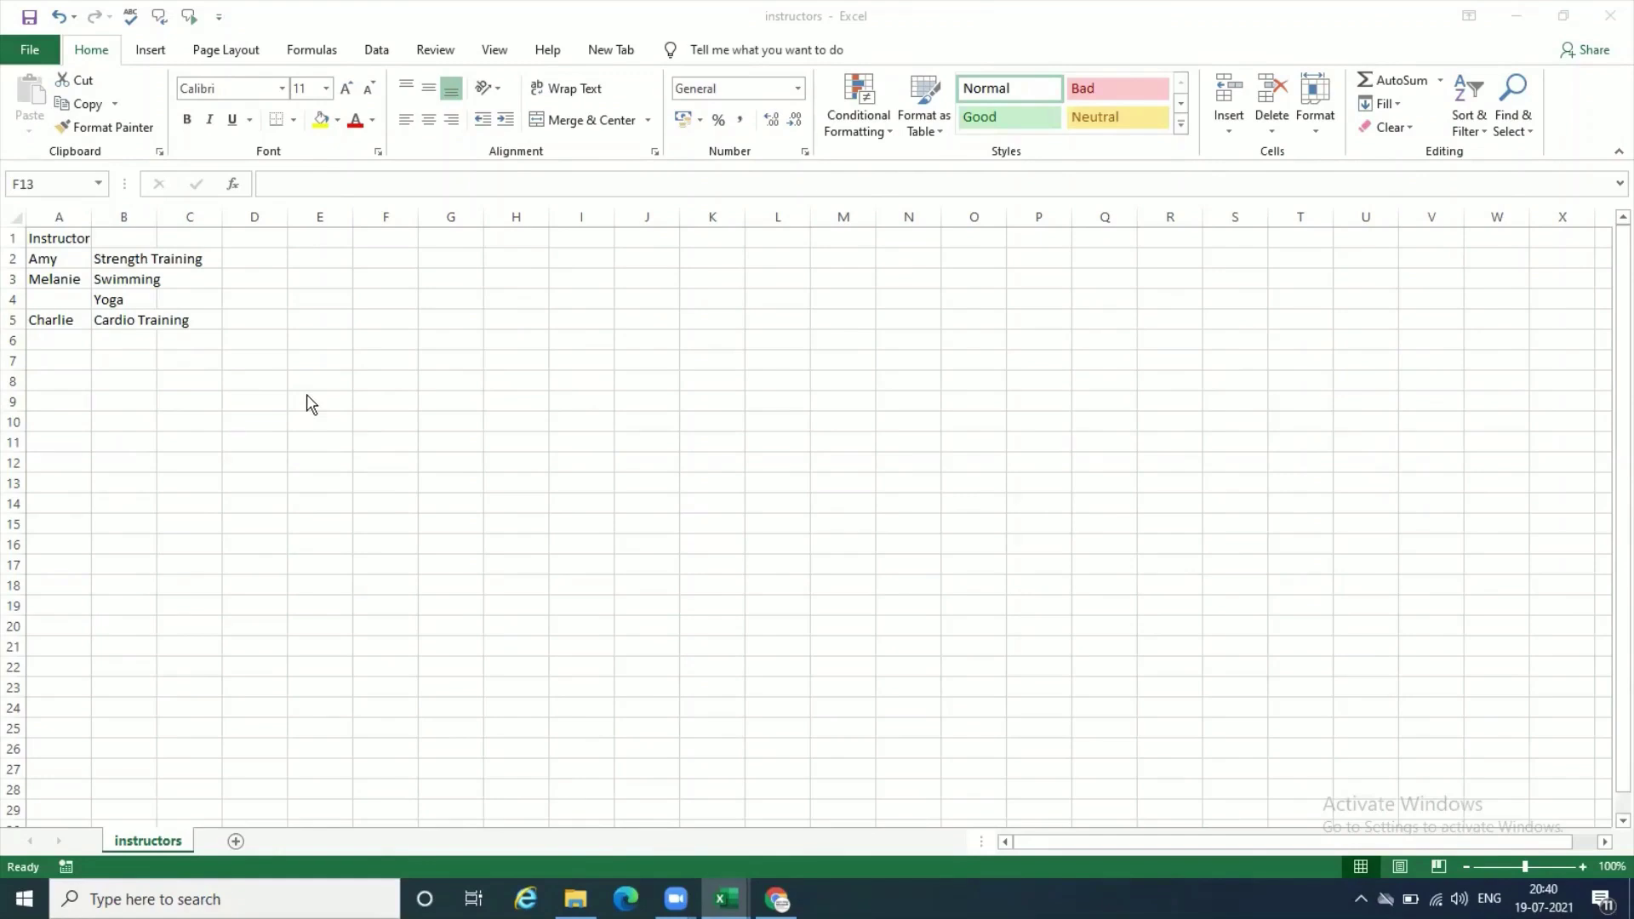
{"action": "left_click", "coordinate": [121, 259]}
{"action": "left_click", "coordinate": [80, 259]}
{"action": "left_click", "coordinate": [110, 278]}
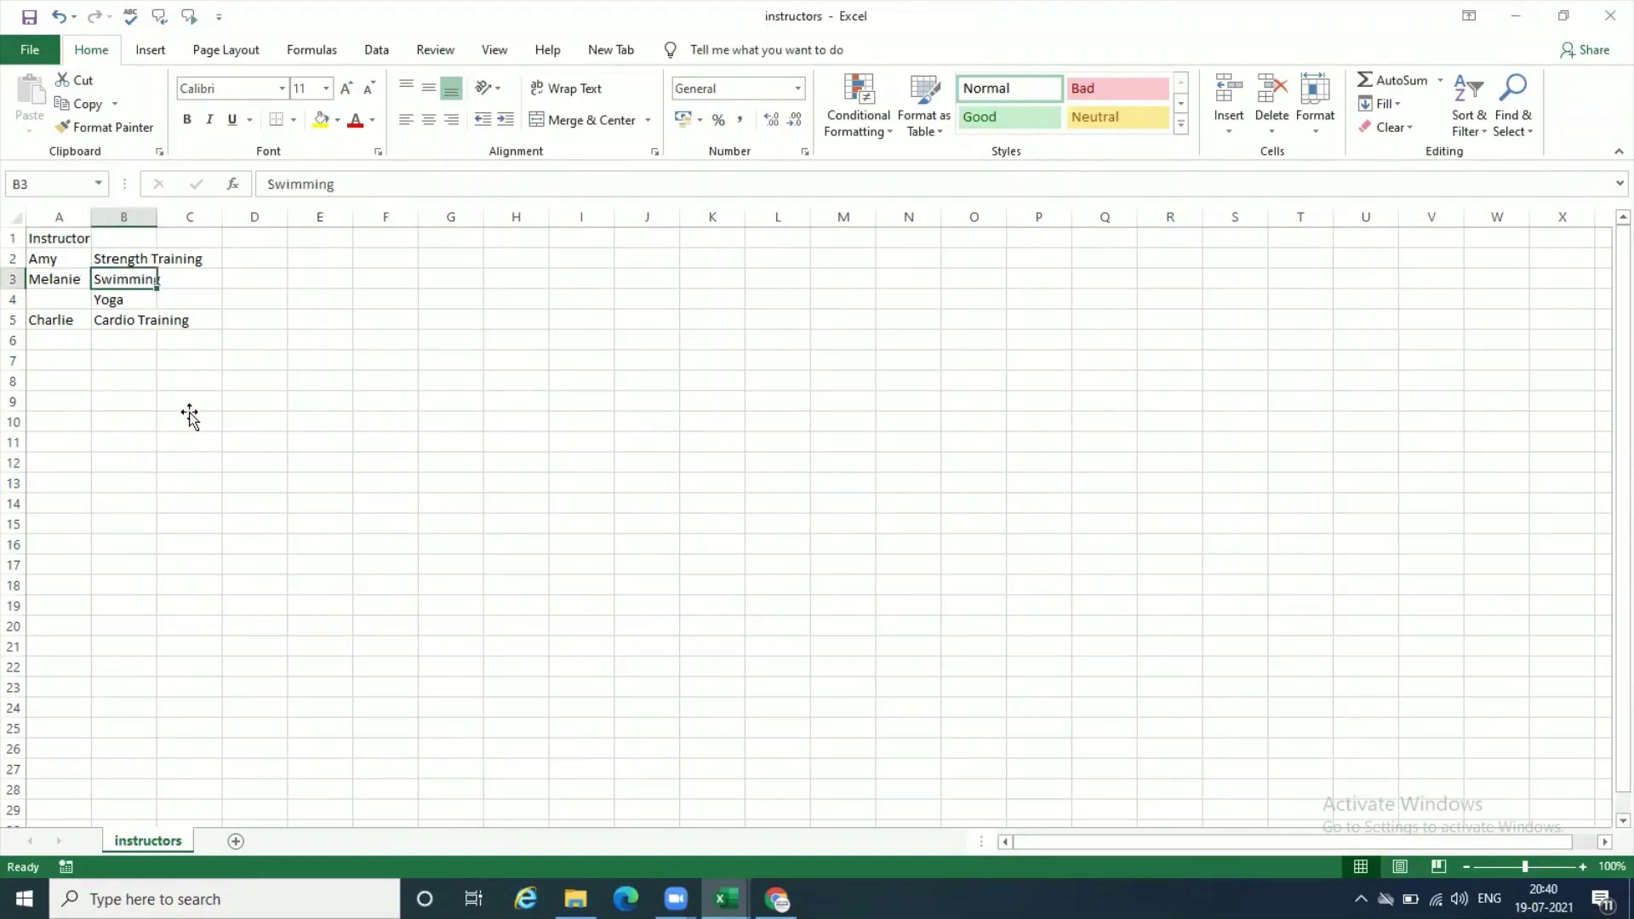
{"action": "left_click", "coordinate": [189, 417]}
{"action": "left_click", "coordinate": [284, 438]}
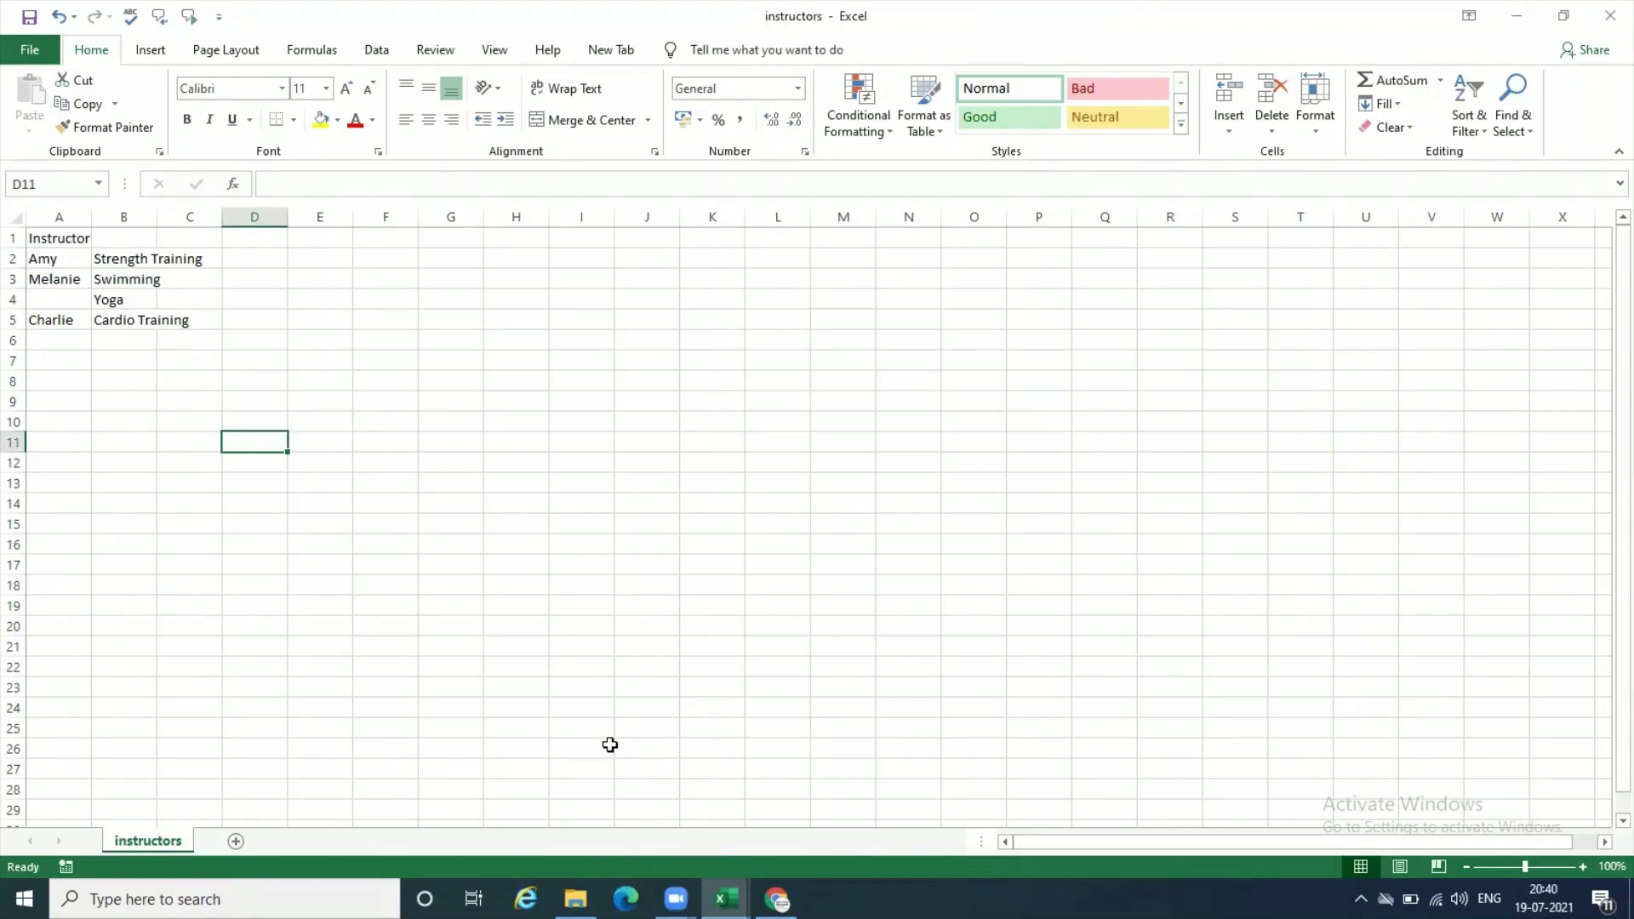
Launch Notepad by searching for 'notepad'.
{"action": "left_click", "coordinate": [196, 899]}
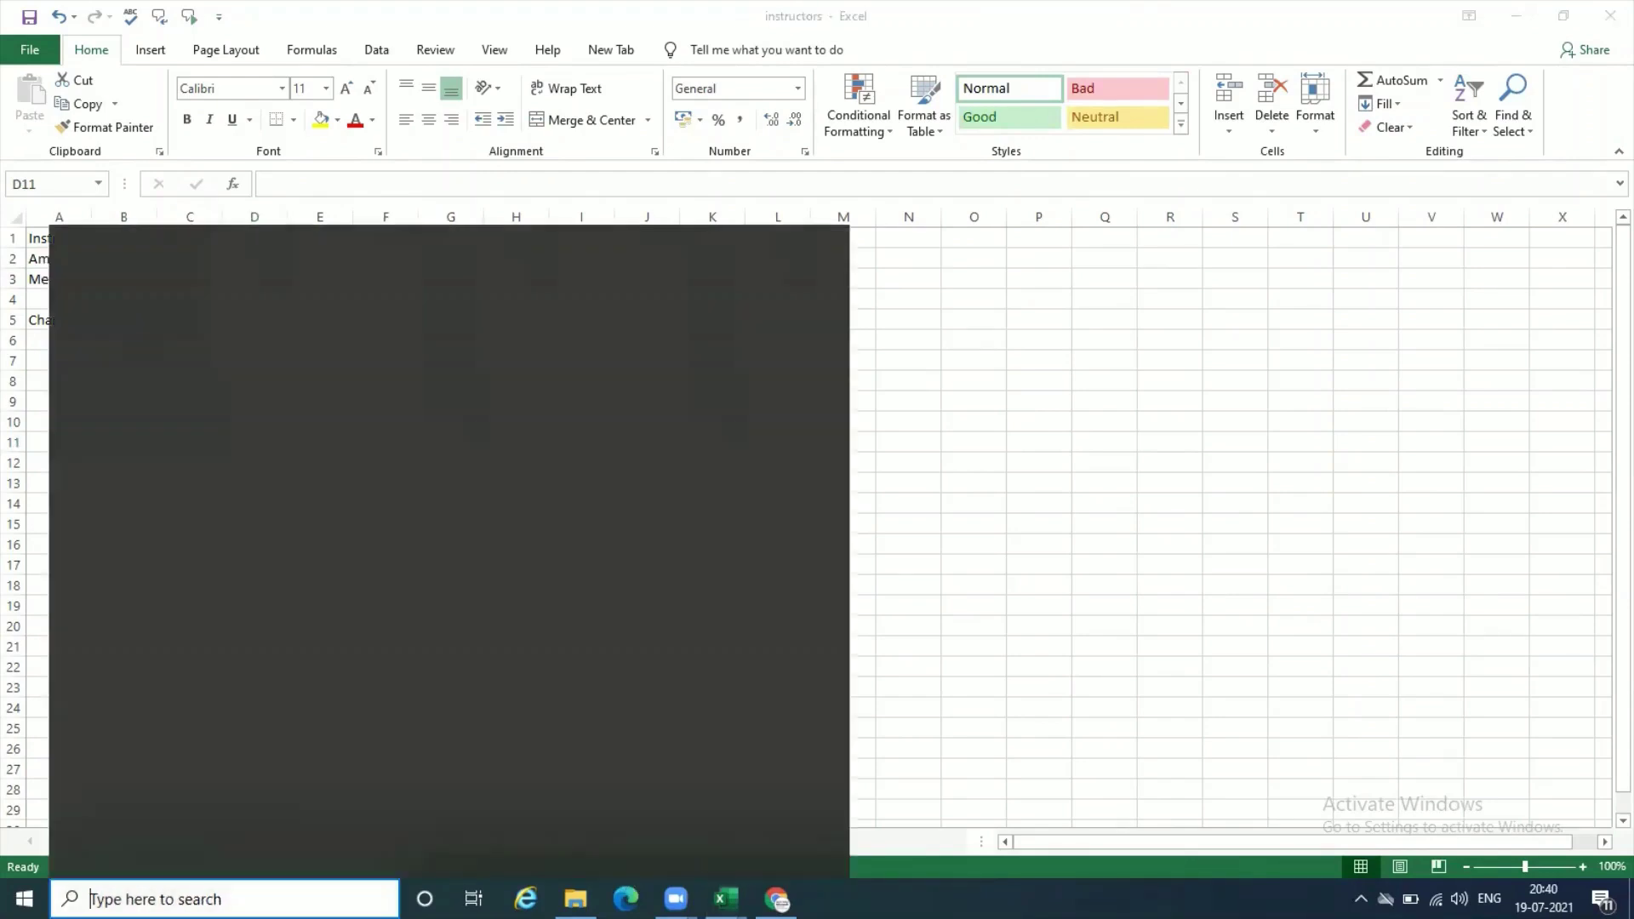
{"action": "type", "text": "note"}
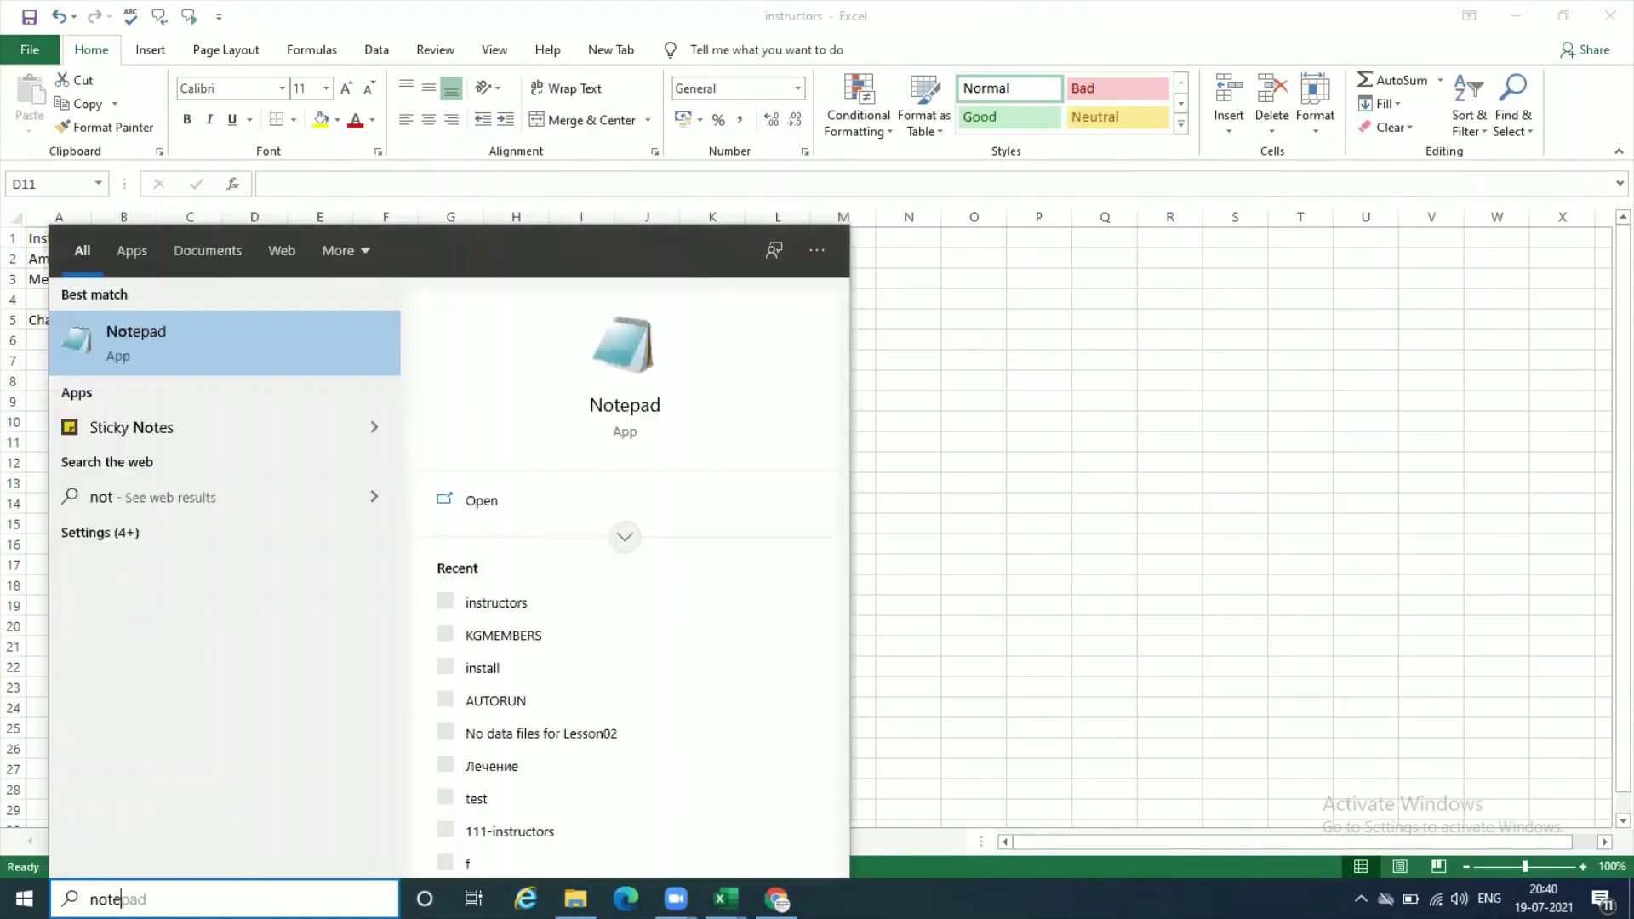
{"action": "type", "text": "pad"}
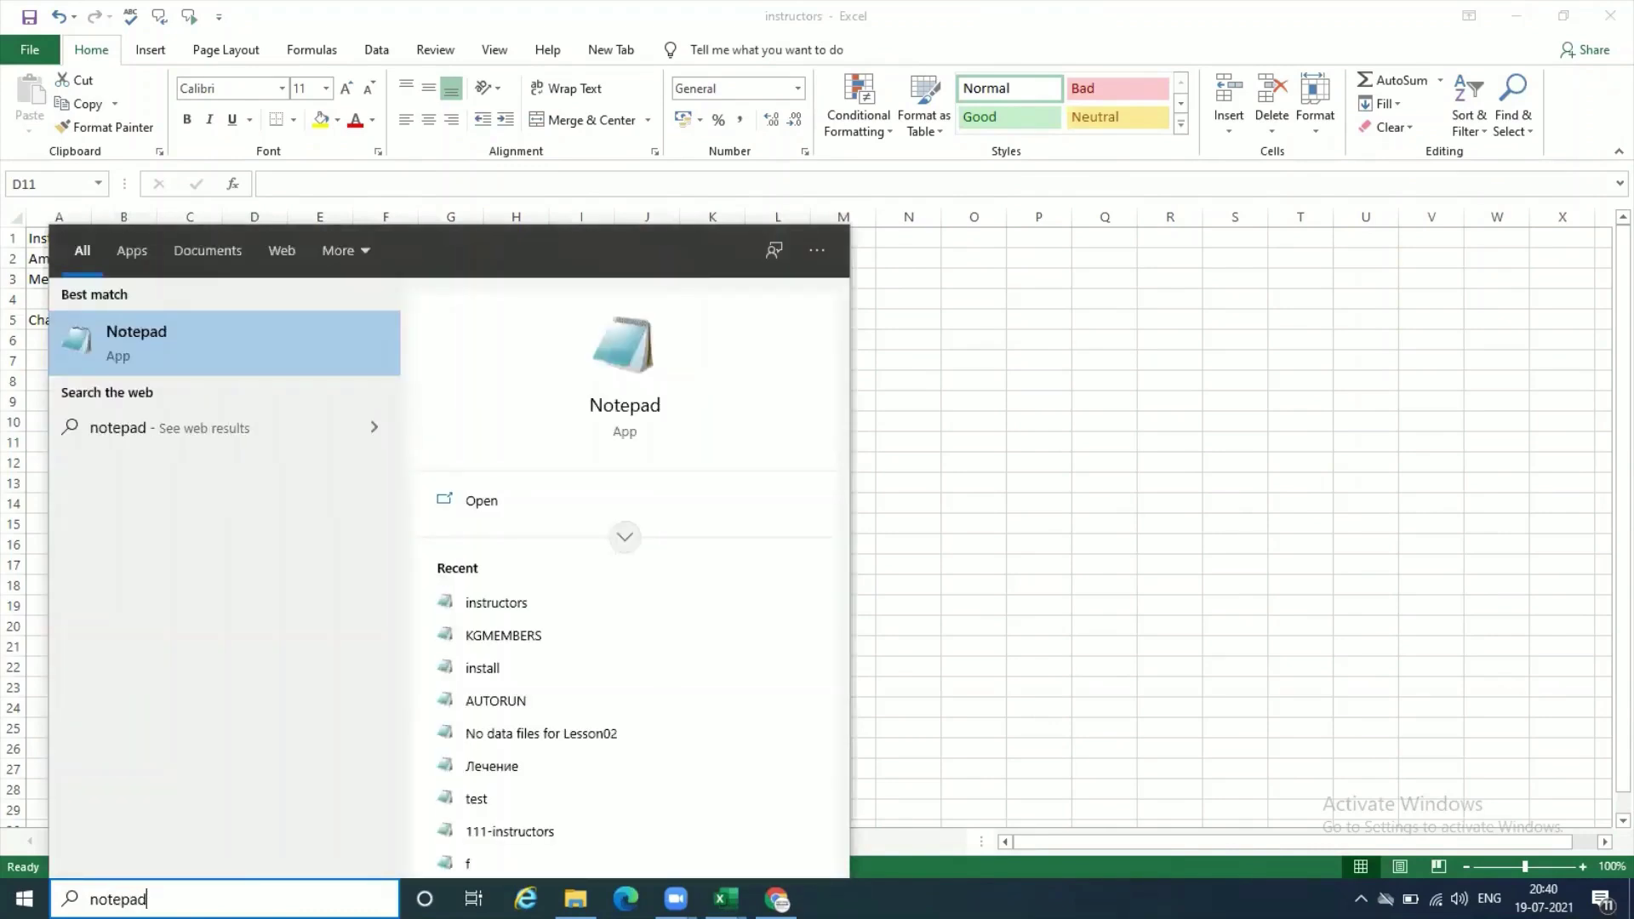
{"action": "left_click", "coordinate": [294, 349]}
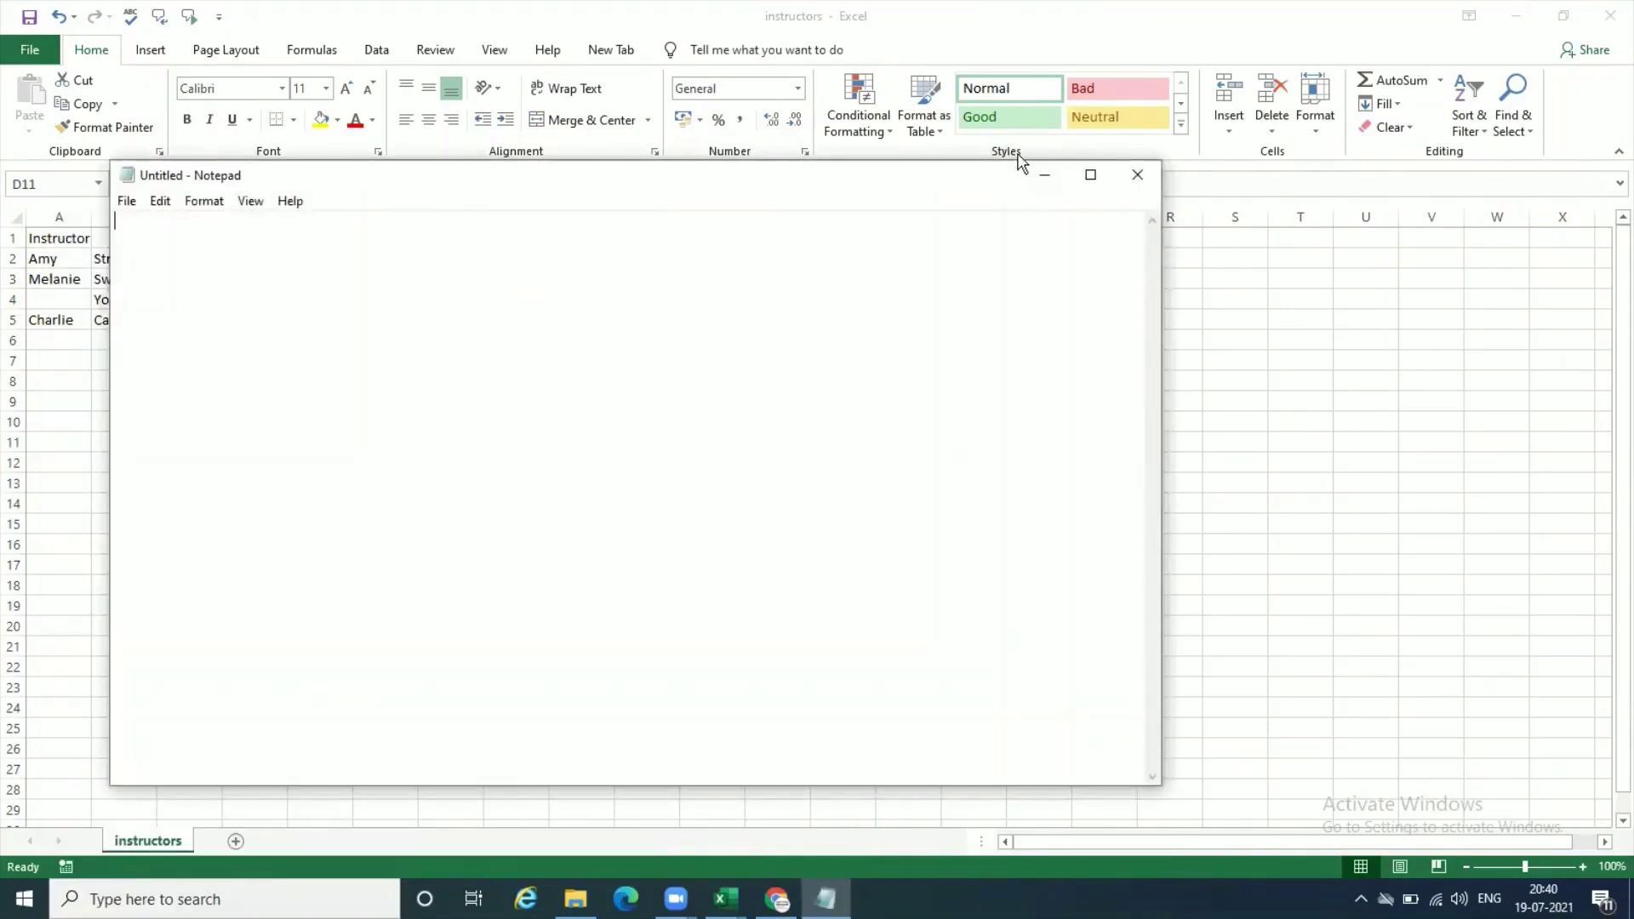
In Notepad's Open dialog, browse to D:\Magic Mindz Certiport\Microsoft Office\Excel 2019 and select instructors.
{"action": "left_click", "coordinate": [198, 192]}
{"action": "left_click", "coordinate": [231, 259]}
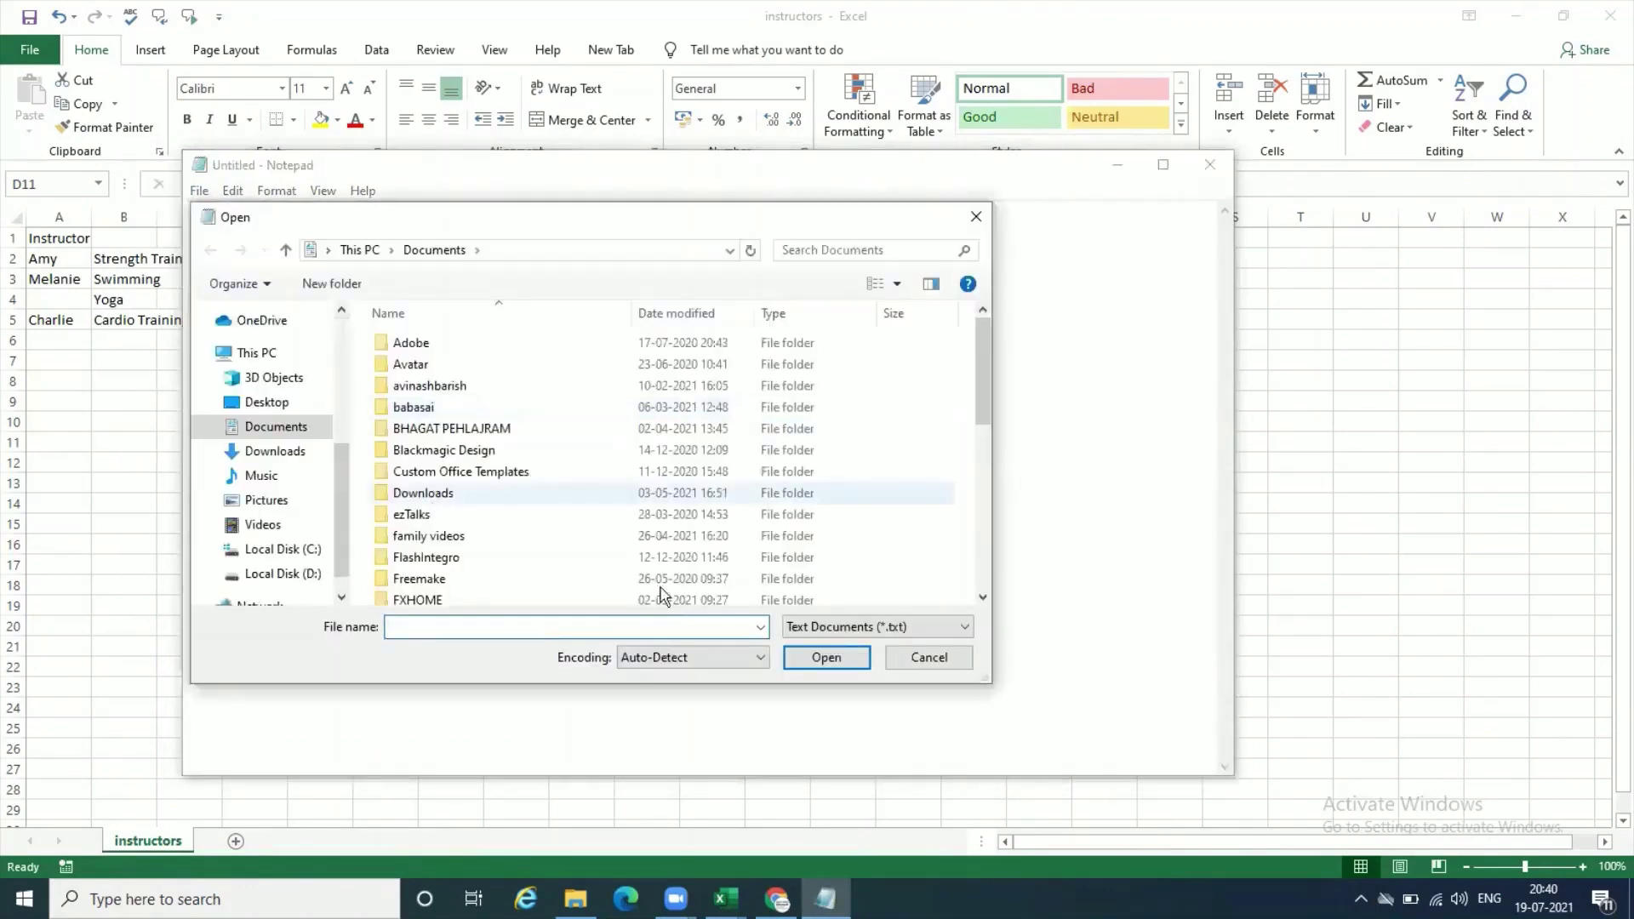
{"action": "left_click", "coordinate": [983, 597]}
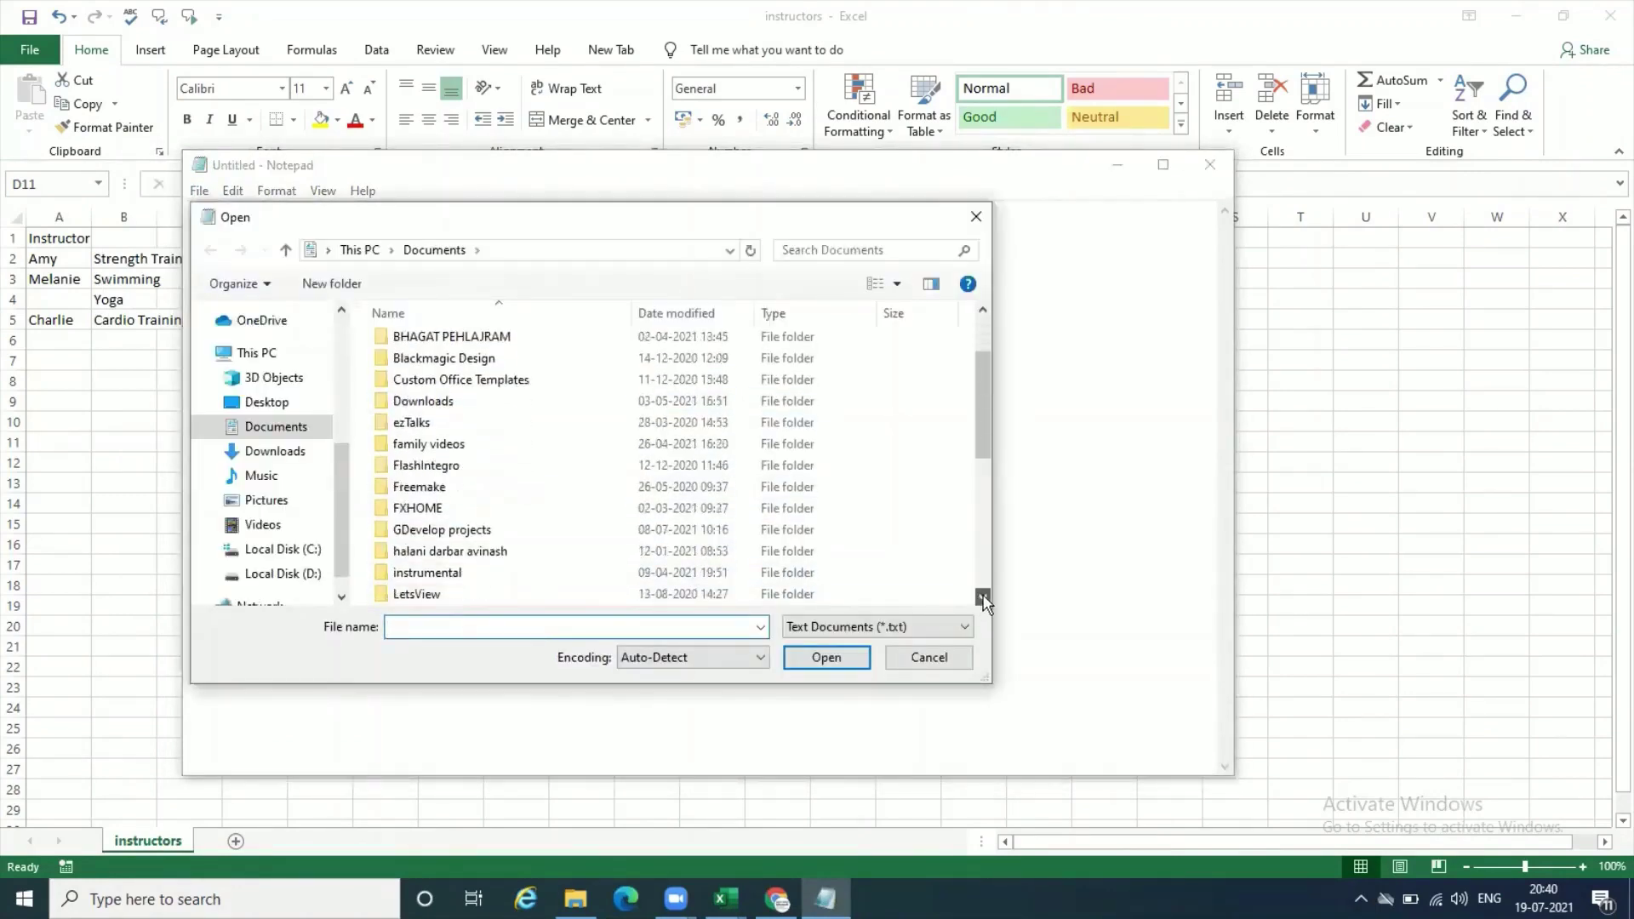
{"action": "left_click", "coordinate": [982, 598]}
{"action": "left_click", "coordinate": [983, 598]}
{"action": "left_click", "coordinate": [983, 597]}
{"action": "left_click", "coordinate": [271, 574]}
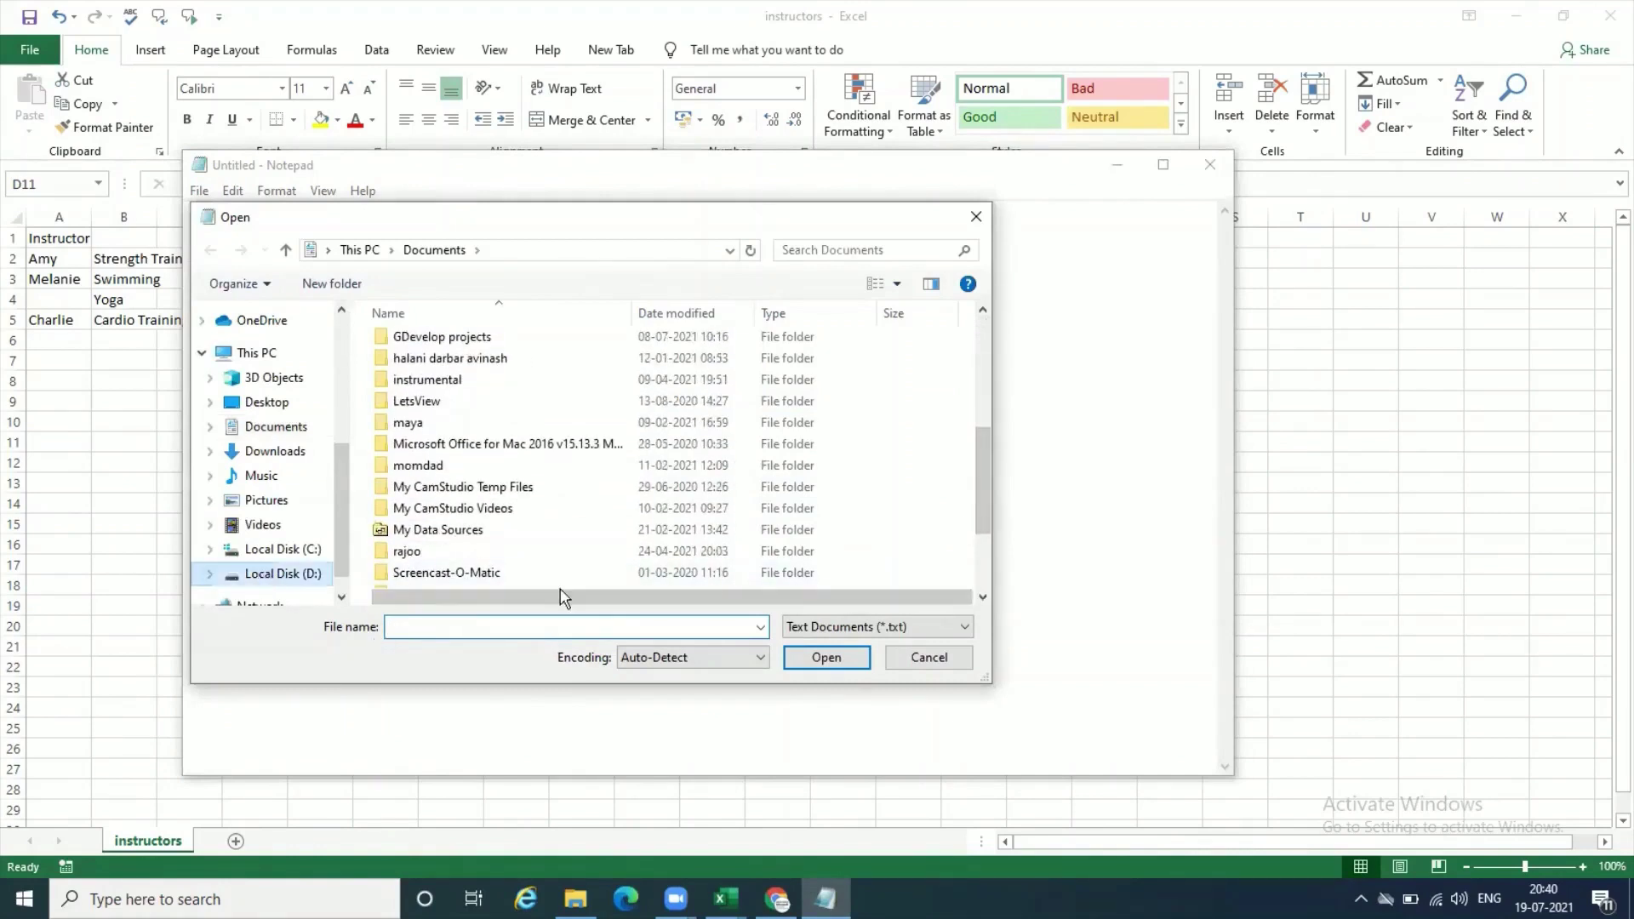
{"action": "left_click", "coordinate": [983, 579]}
{"action": "left_click", "coordinate": [983, 580]}
{"action": "left_click", "coordinate": [983, 580]}
{"action": "left_click", "coordinate": [983, 580]}
{"action": "left_click", "coordinate": [983, 579]}
{"action": "left_click", "coordinate": [983, 580]}
{"action": "double_click", "coordinate": [489, 515]}
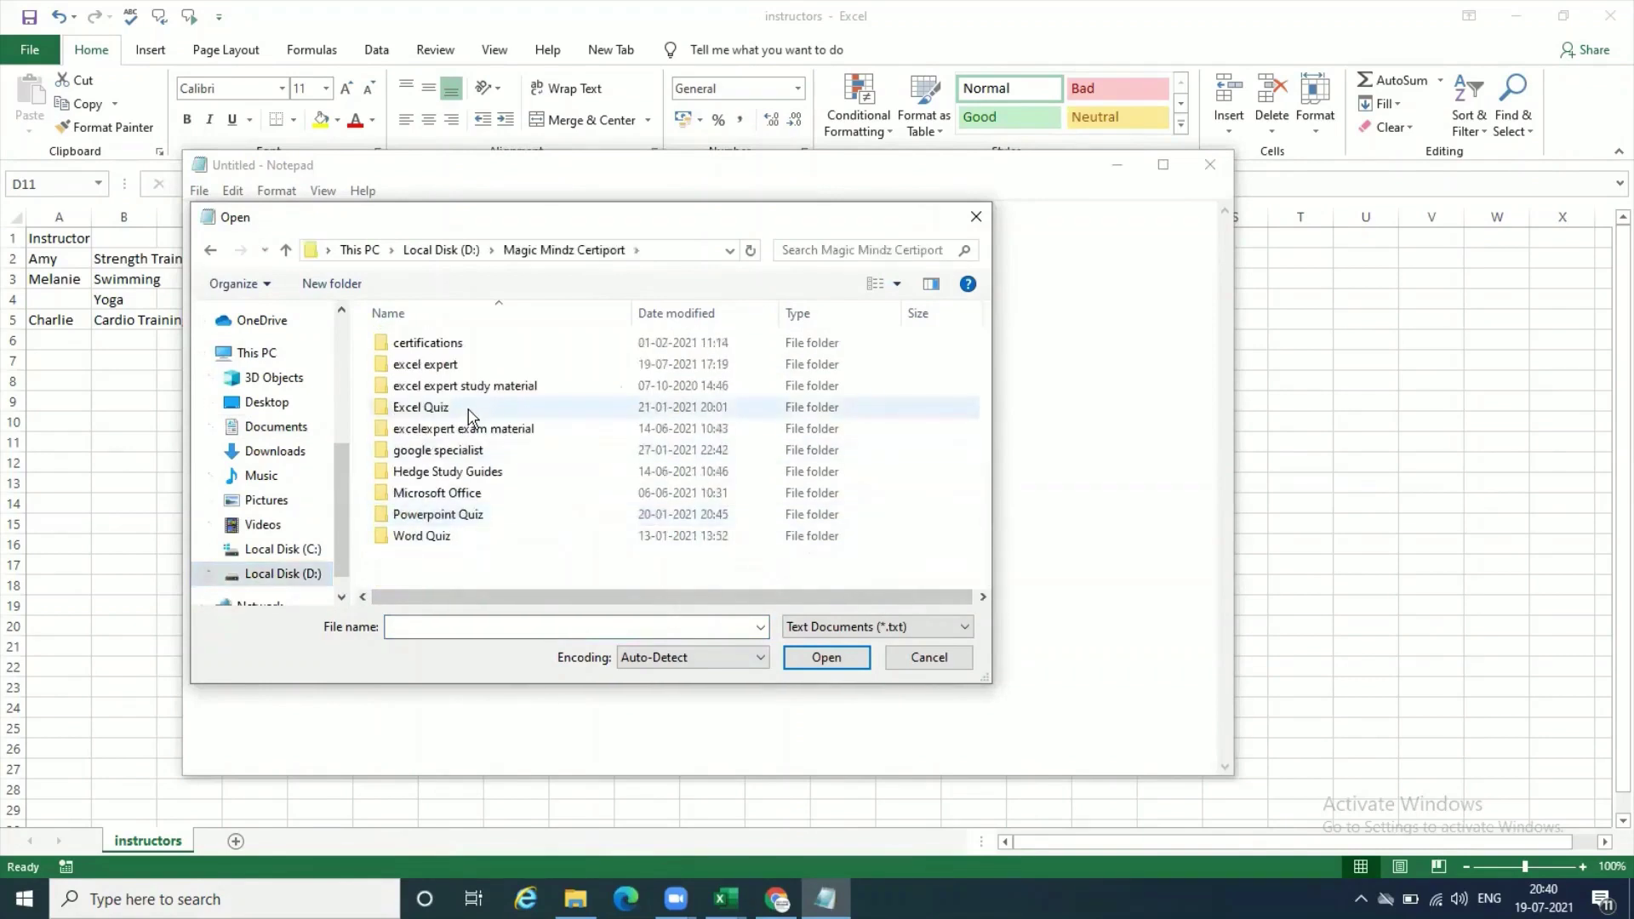
{"action": "double_click", "coordinate": [482, 492]}
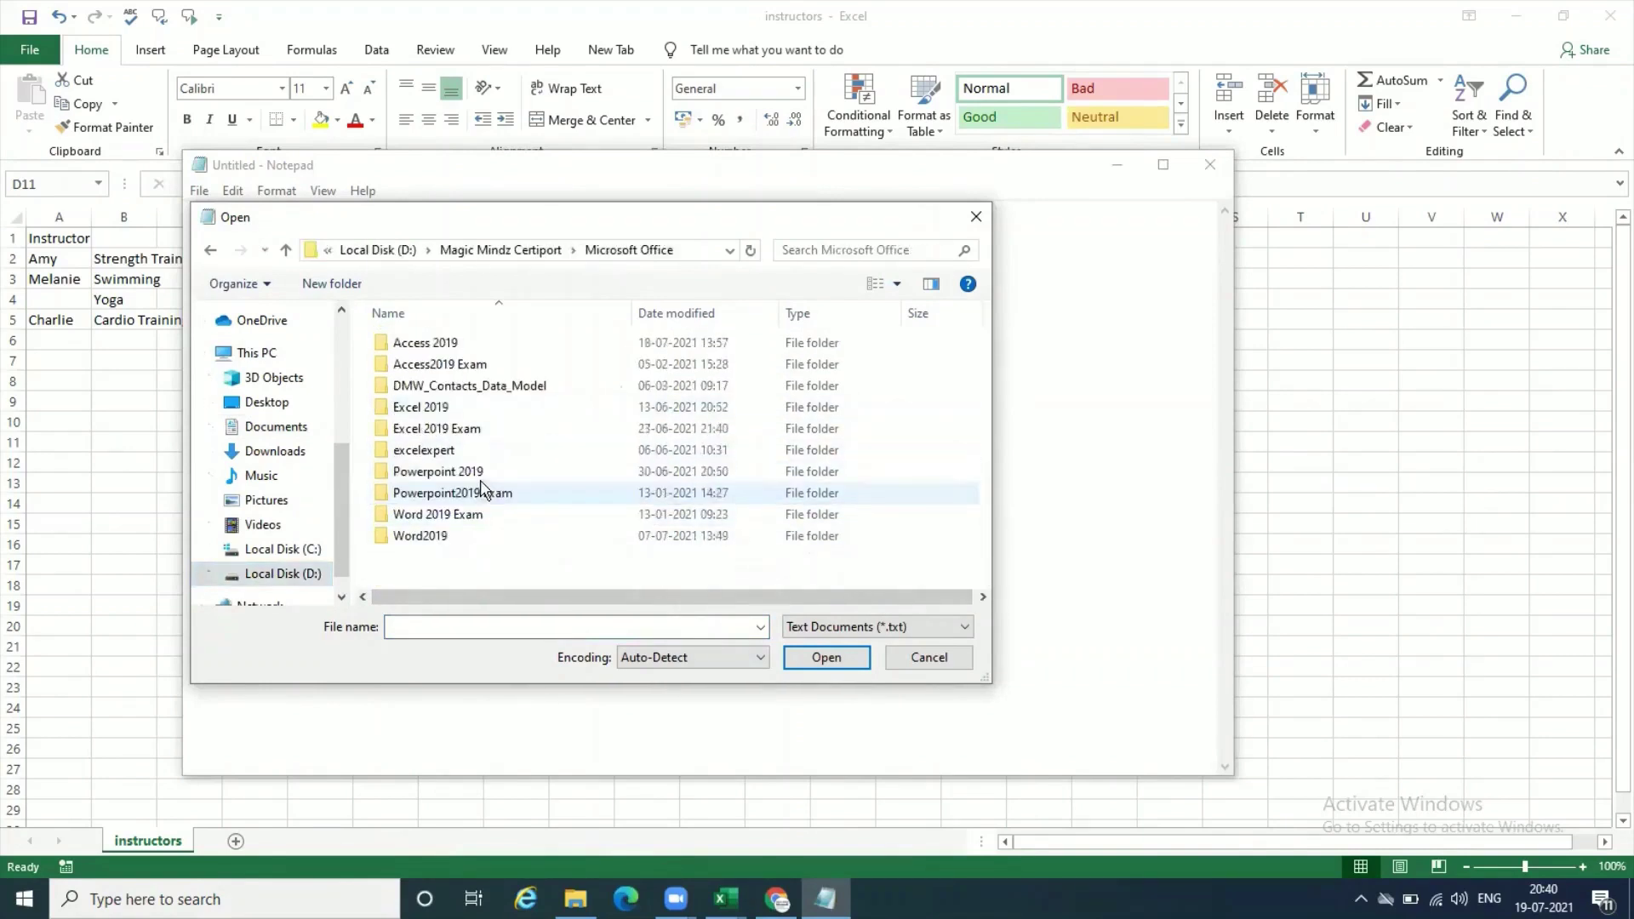
{"action": "double_click", "coordinate": [452, 410]}
{"action": "left_click", "coordinate": [442, 344]}
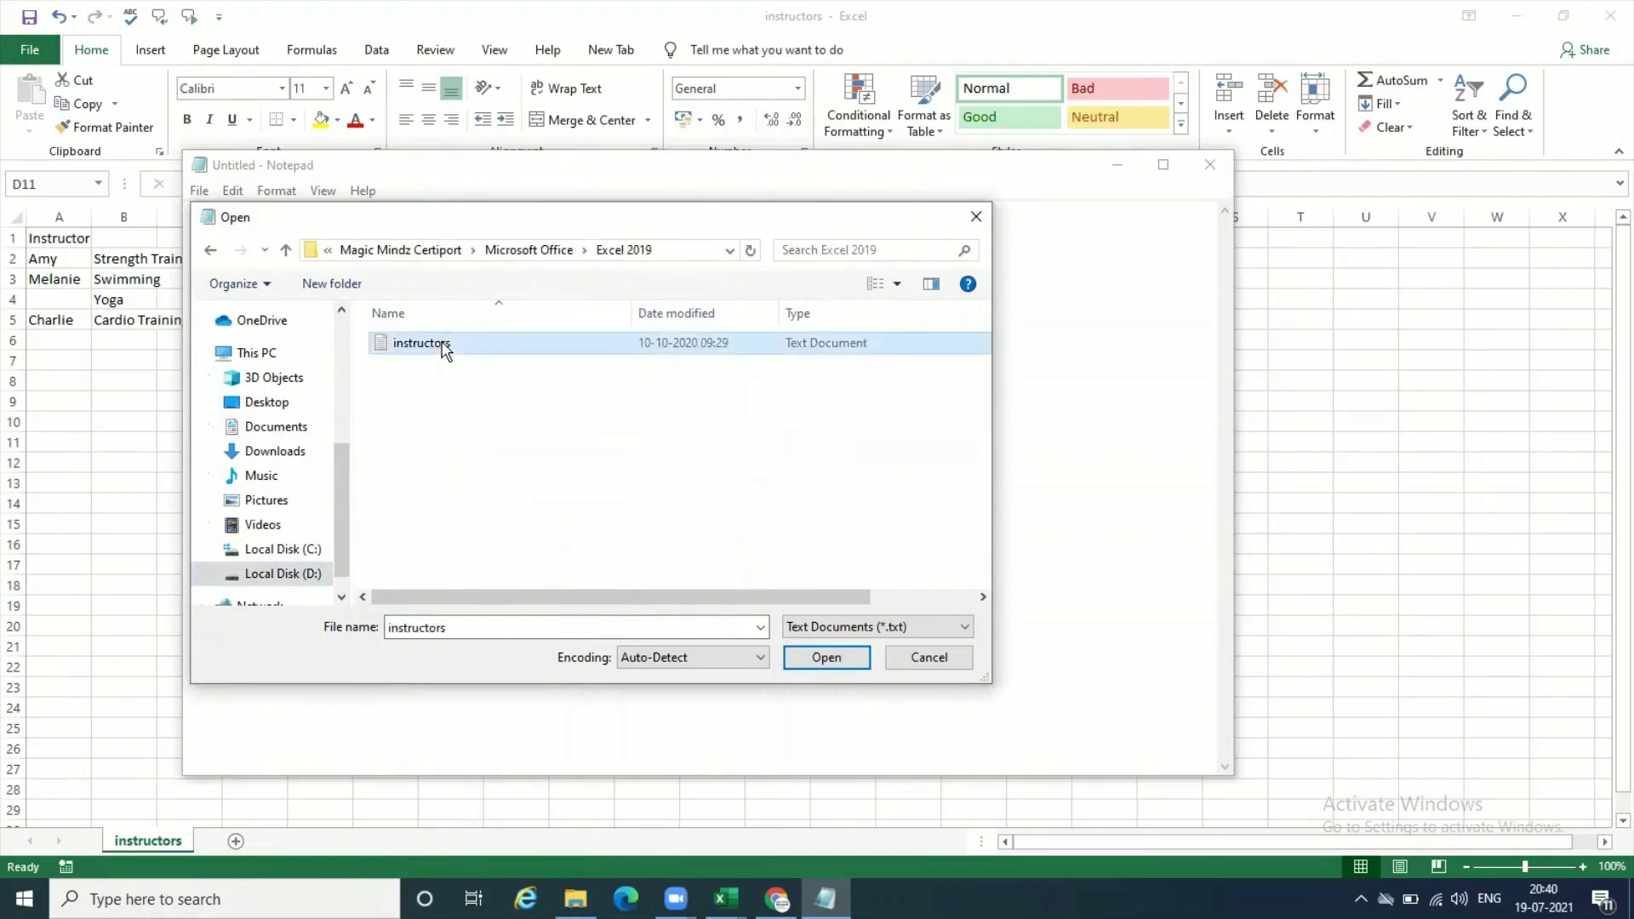
Open instructors.txt and delete the tab gap before Strength Training on line 2.
{"action": "left_click", "coordinate": [827, 658]}
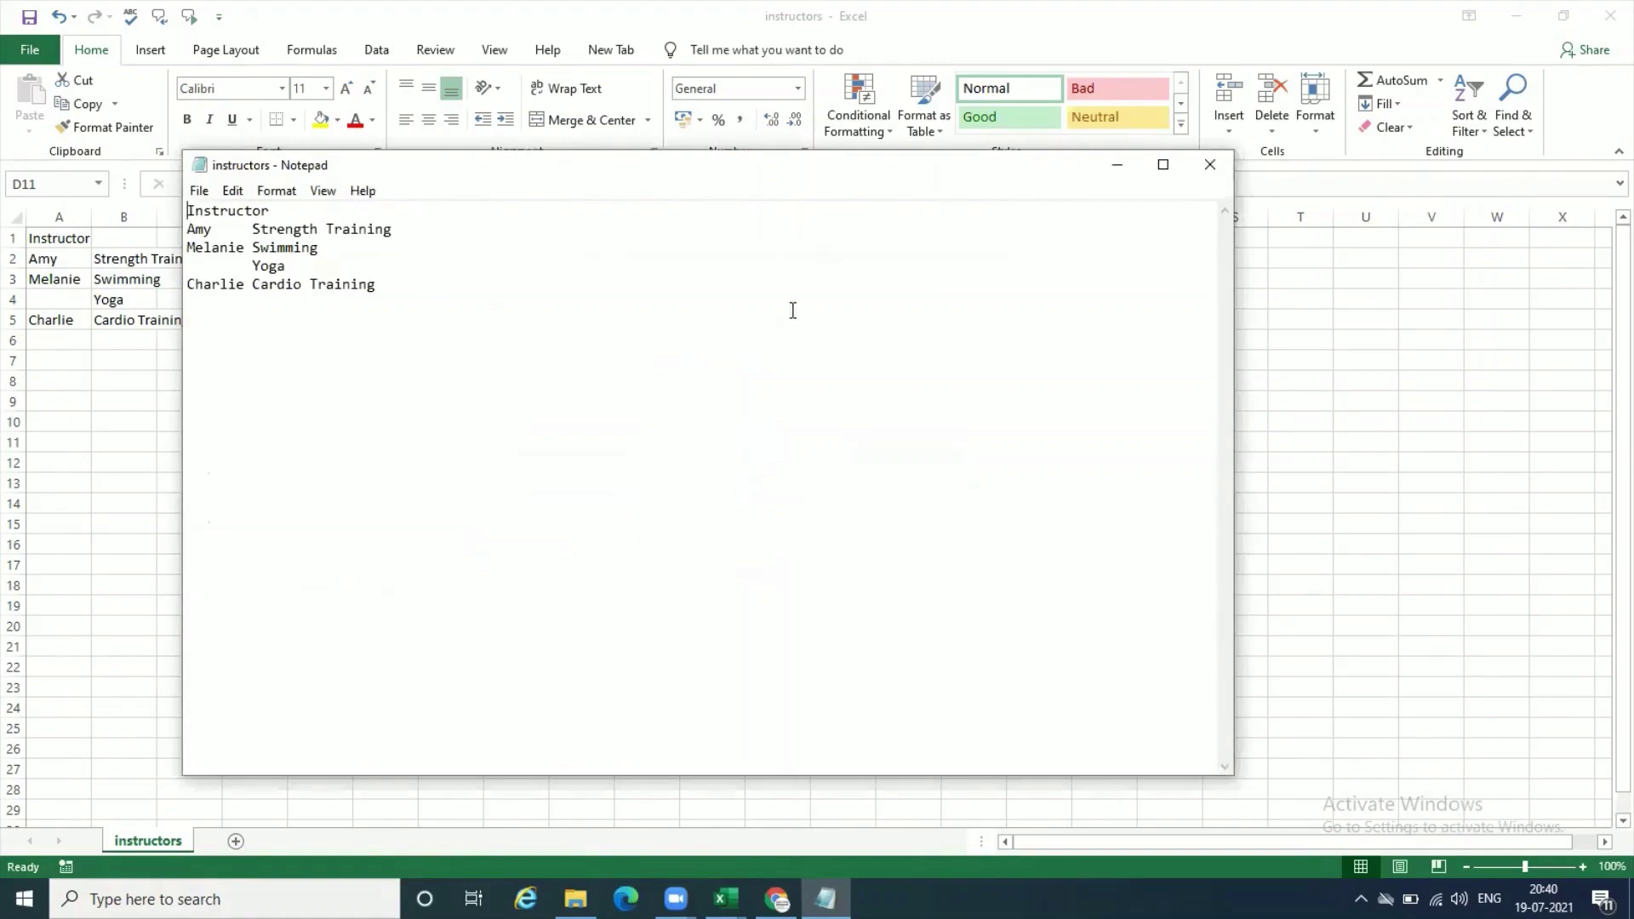
{"action": "left_click_drag", "start_coordinate": [740, 182], "coordinate": [775, 185]}
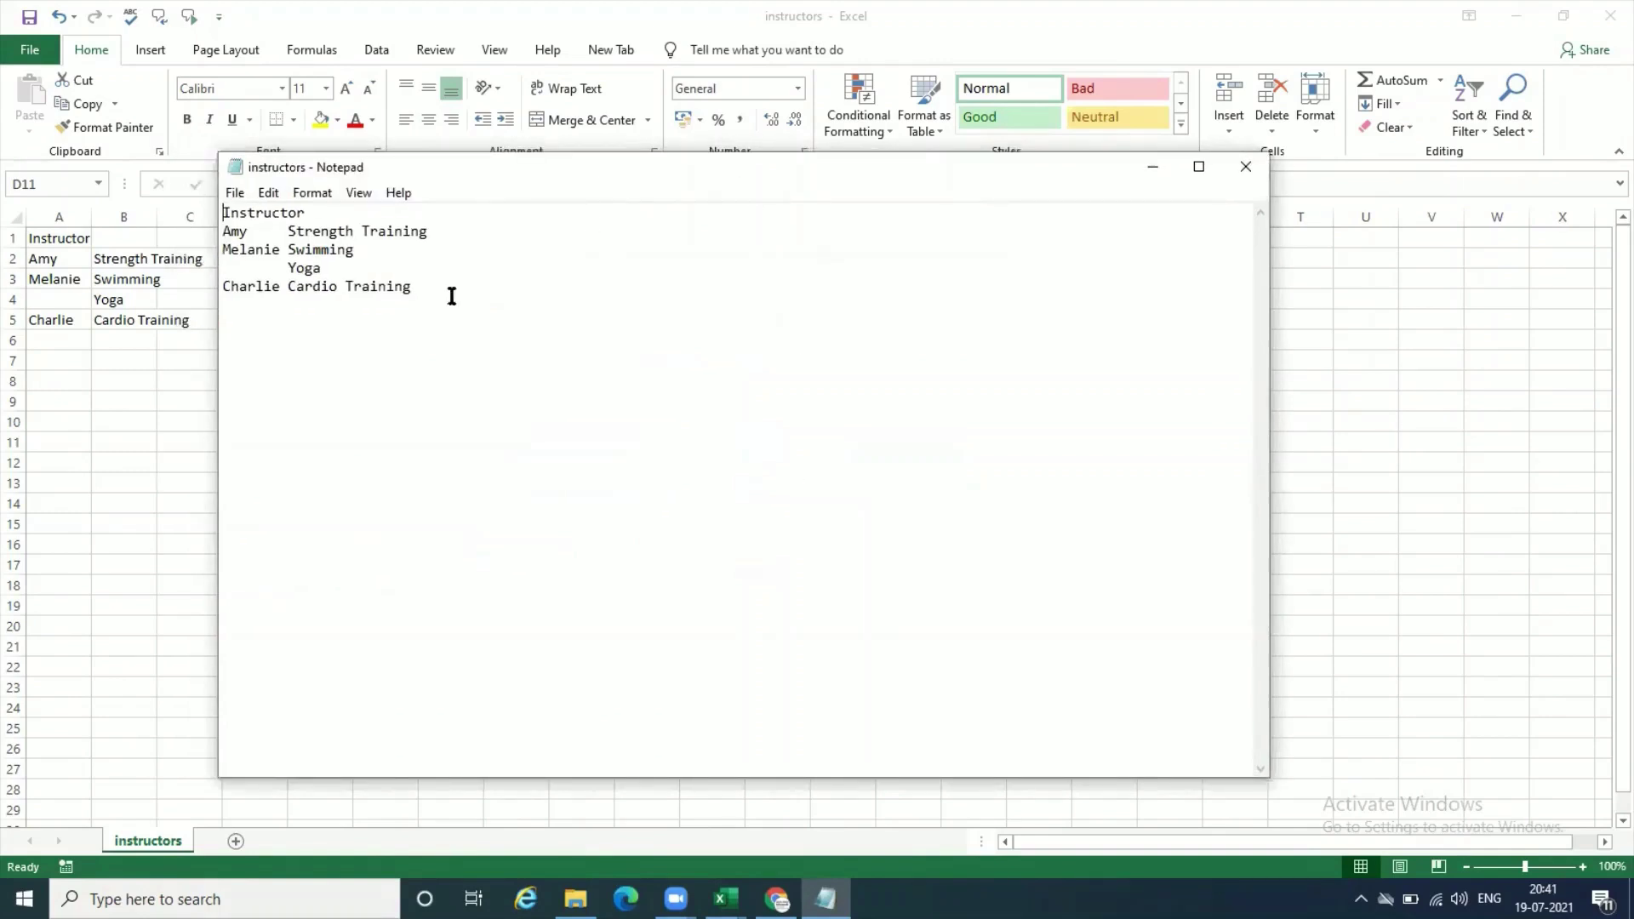
{"action": "left_click", "coordinate": [246, 231]}
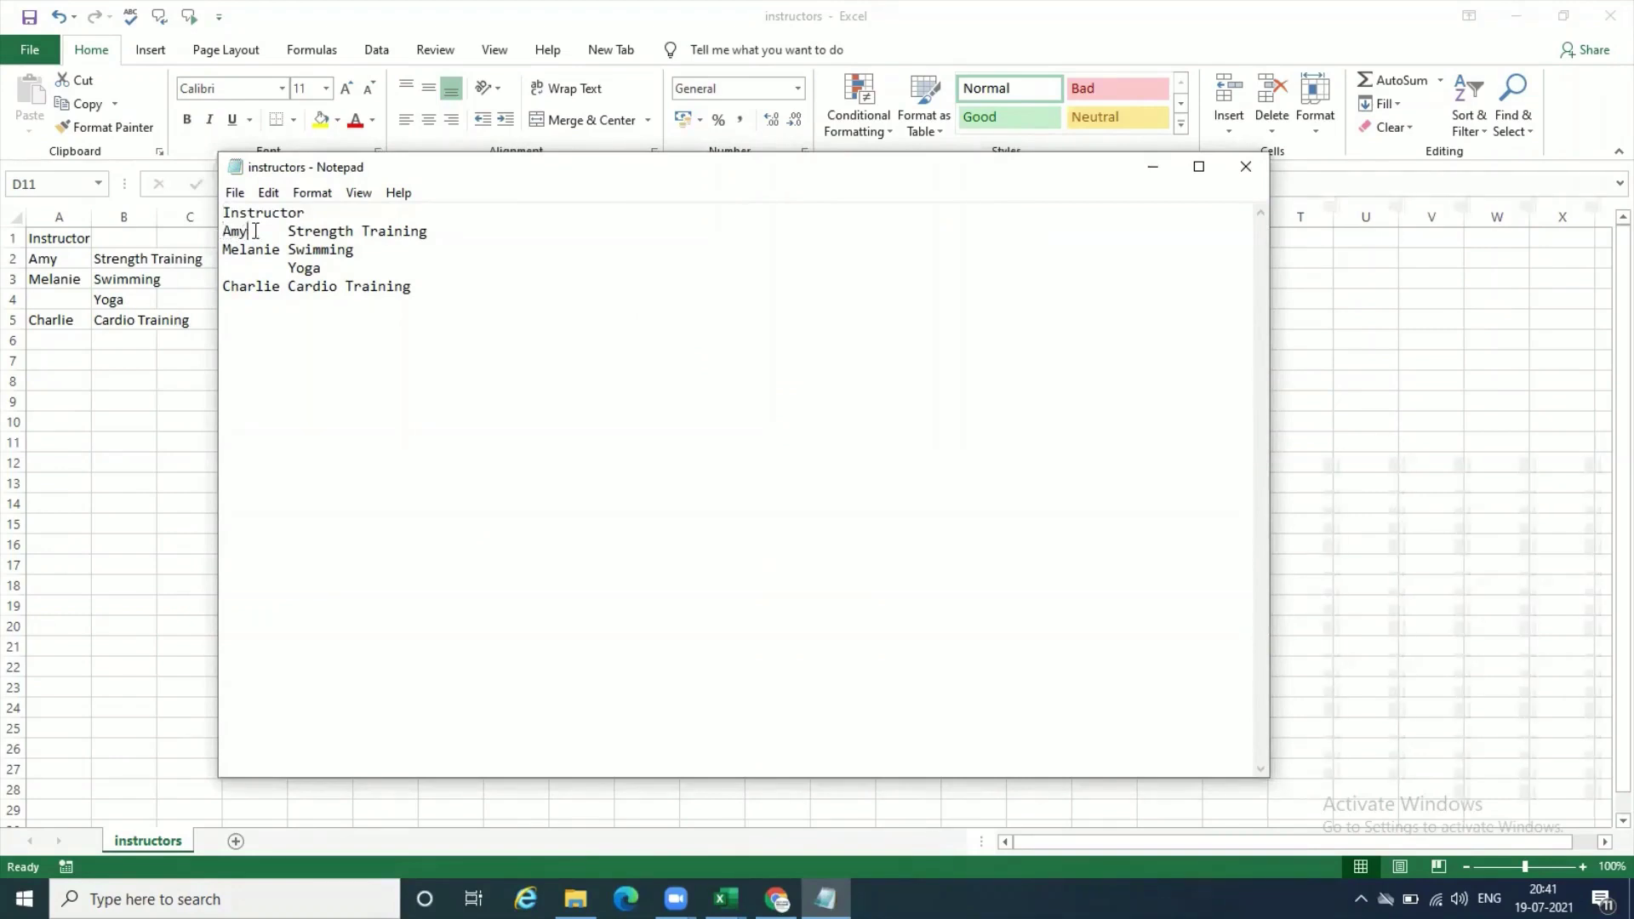
{"action": "left_click_drag", "start_coordinate": [246, 232], "coordinate": [287, 232]}
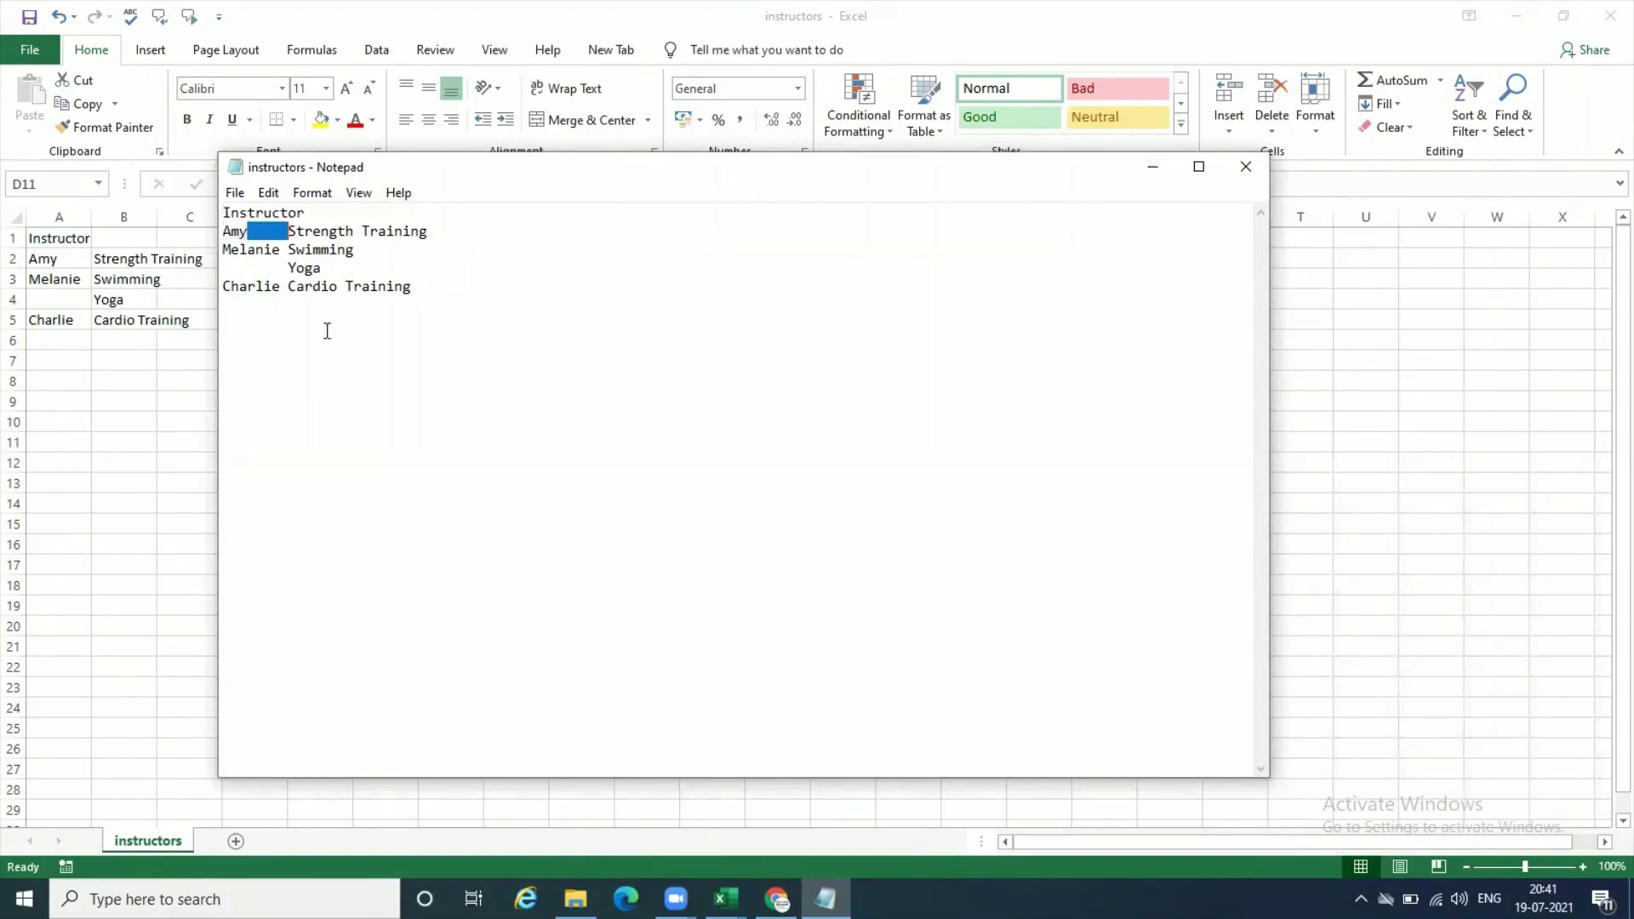
{"action": "left_click", "coordinate": [439, 316]}
{"action": "left_click_drag", "start_coordinate": [246, 231], "coordinate": [281, 231]}
{"action": "left_click", "coordinate": [280, 231]}
{"action": "key", "text": "BackSpace"}
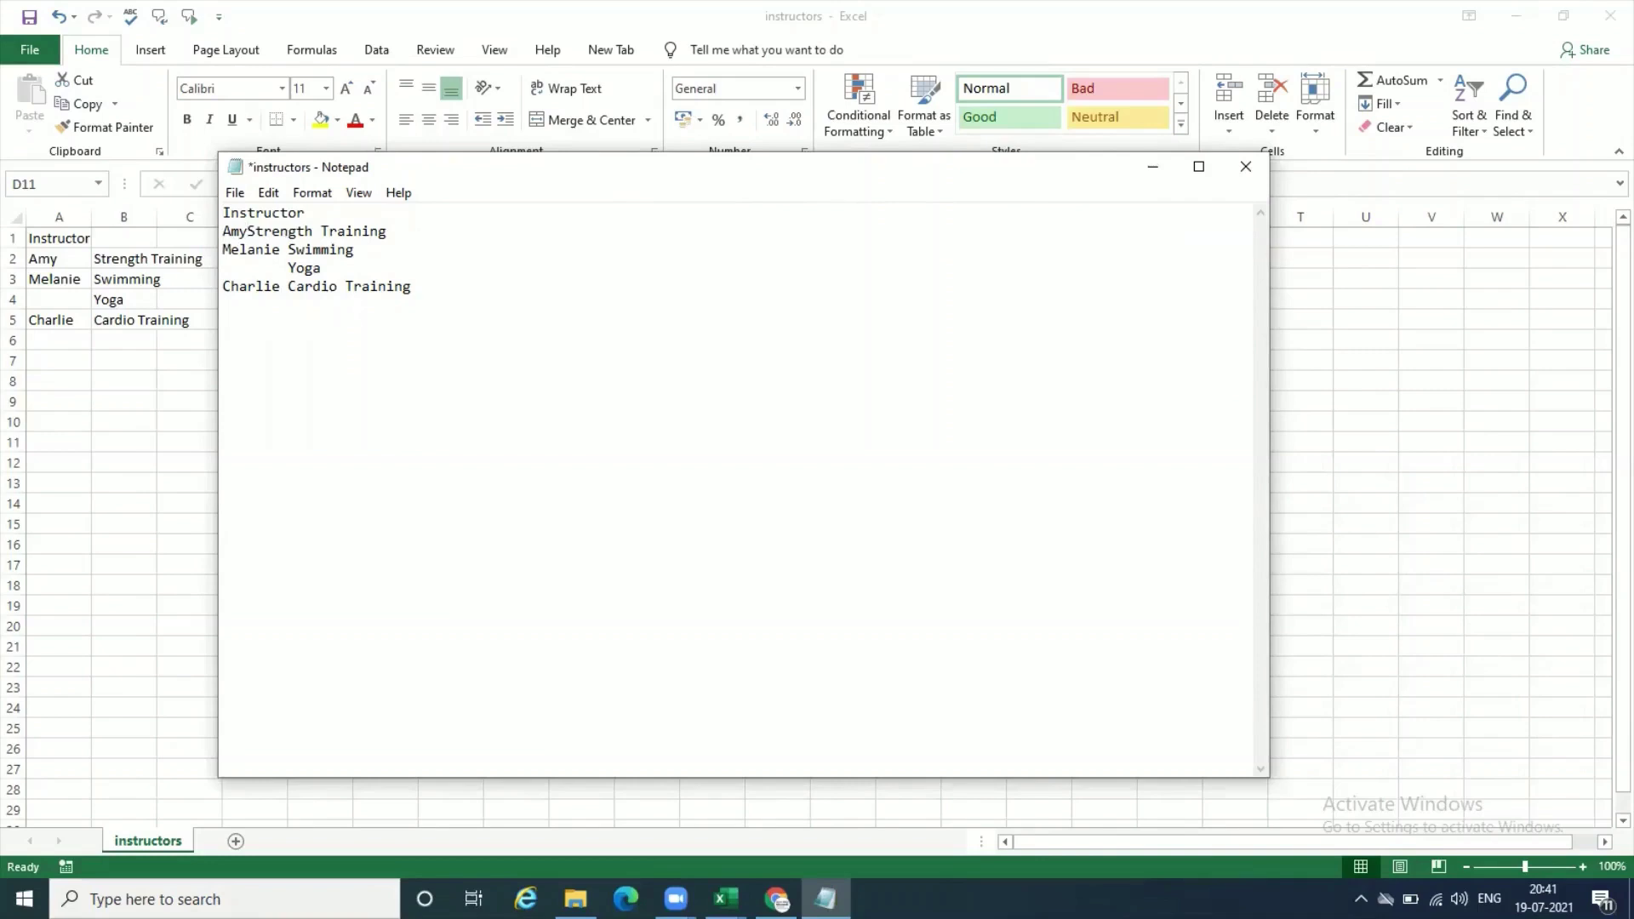
Delete the whitespace gaps before Yoga and Cardio Training.
{"action": "left_click", "coordinate": [289, 248]}
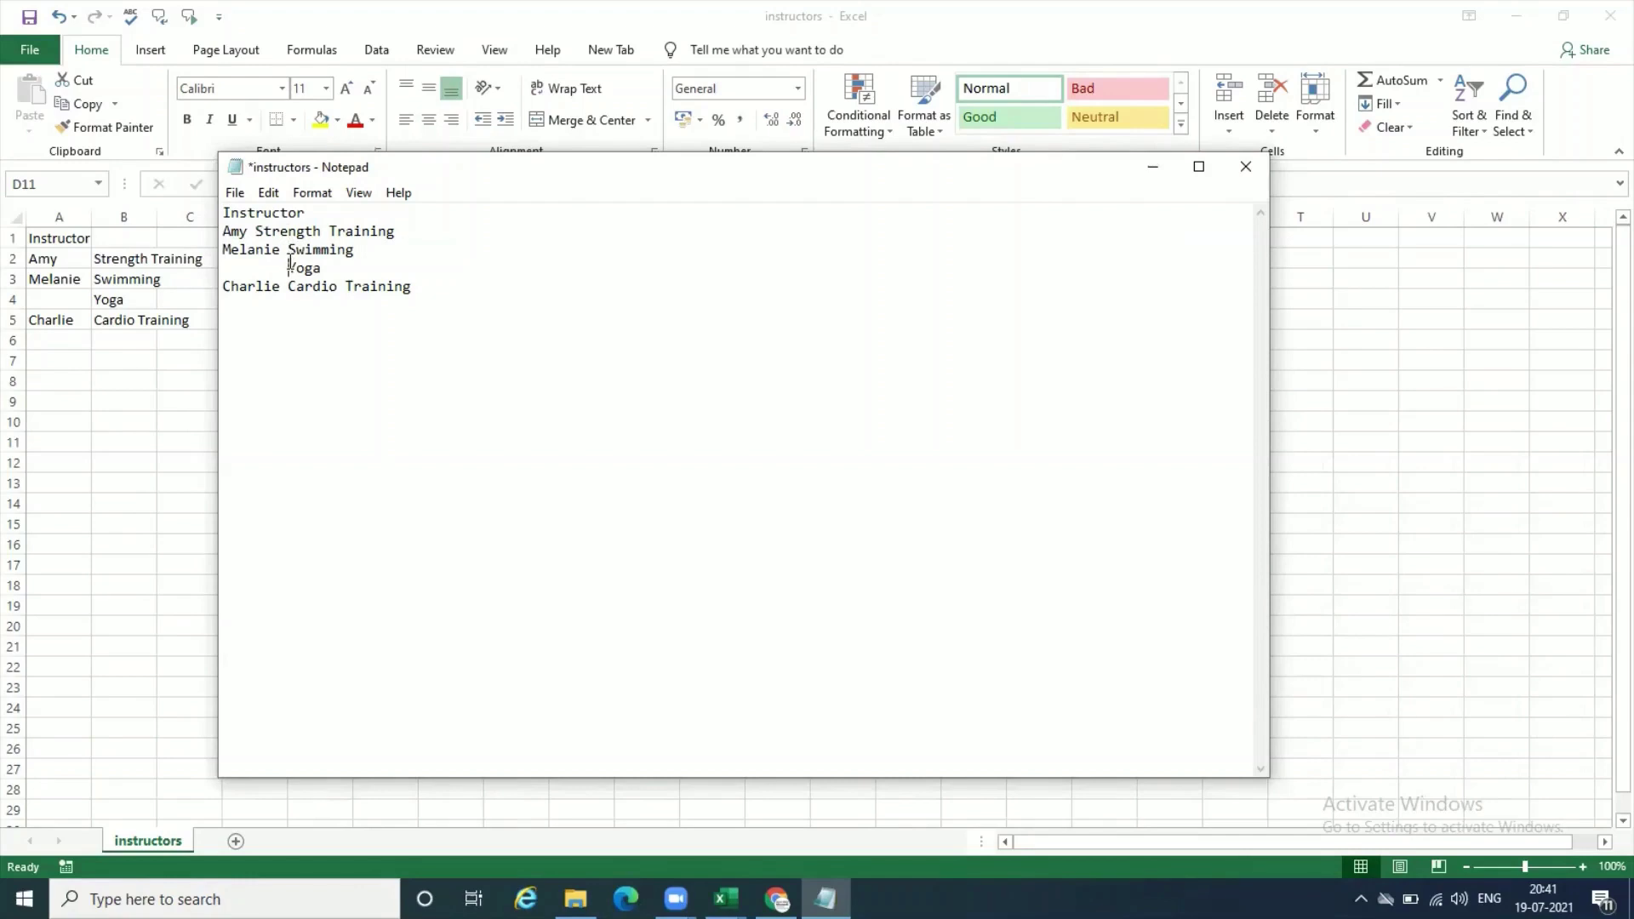
{"action": "left_click", "coordinate": [289, 267]}
{"action": "key", "text": "BackSpace"}
{"action": "left_click", "coordinate": [290, 288]}
{"action": "key", "text": "BackSpace"}
{"action": "left_click", "coordinate": [438, 303]}
{"action": "left_click", "coordinate": [329, 231]}
Replace the space before Strength Training with a tab and tab-indent Yoga again.
{"action": "key", "text": "BackSpace"}
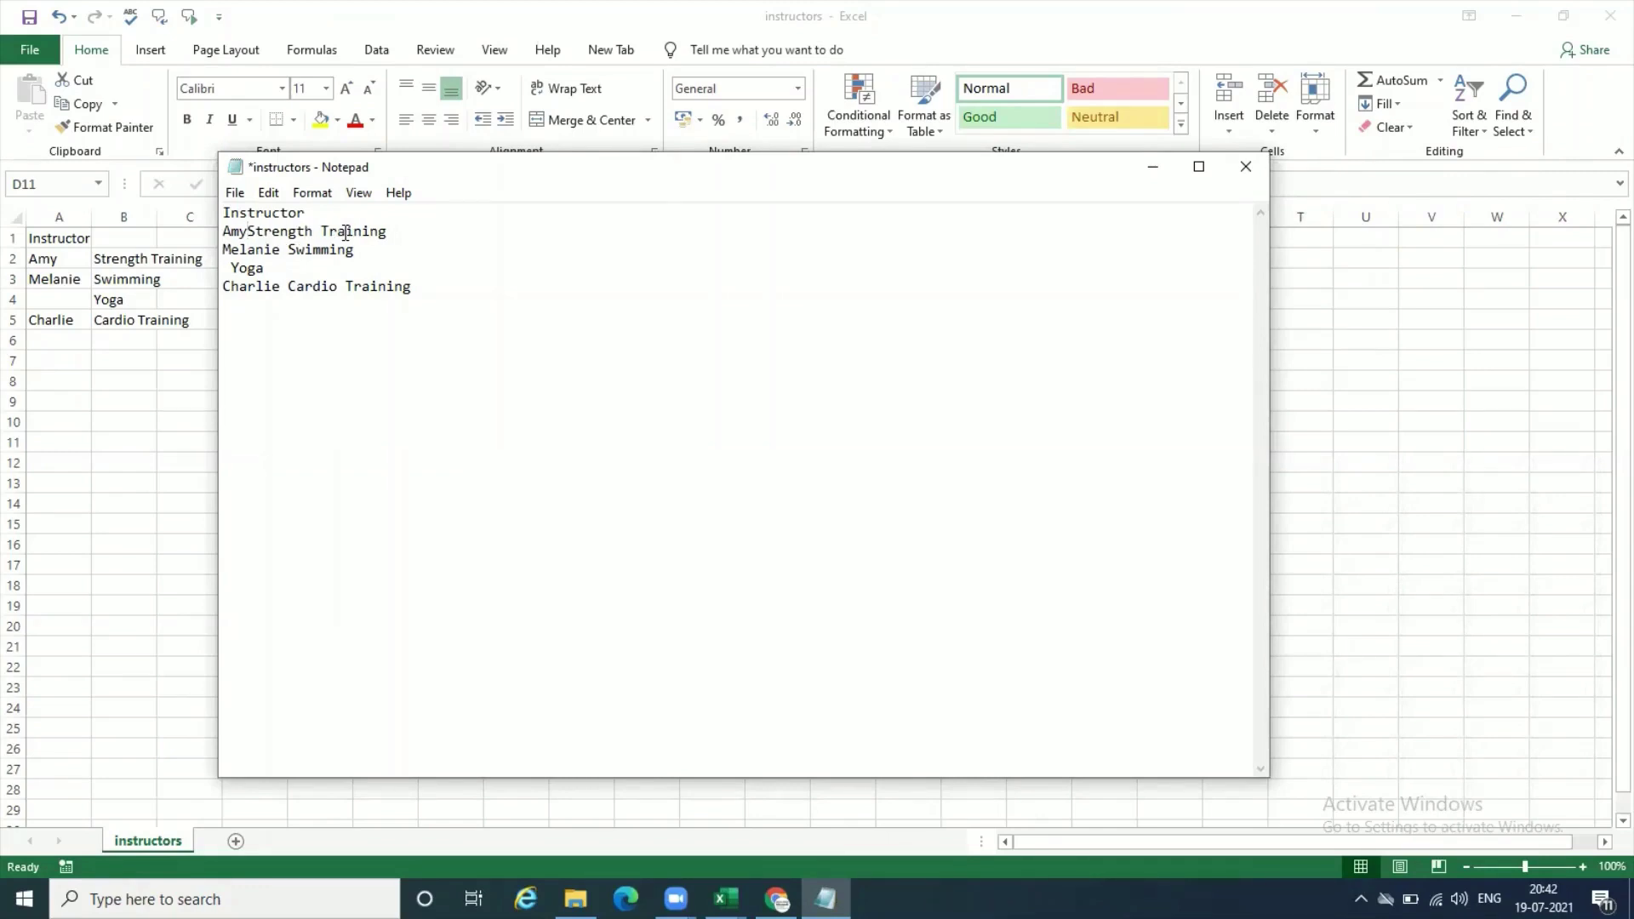
{"action": "key", "text": "Tab"}
{"action": "left_click", "coordinate": [287, 249]}
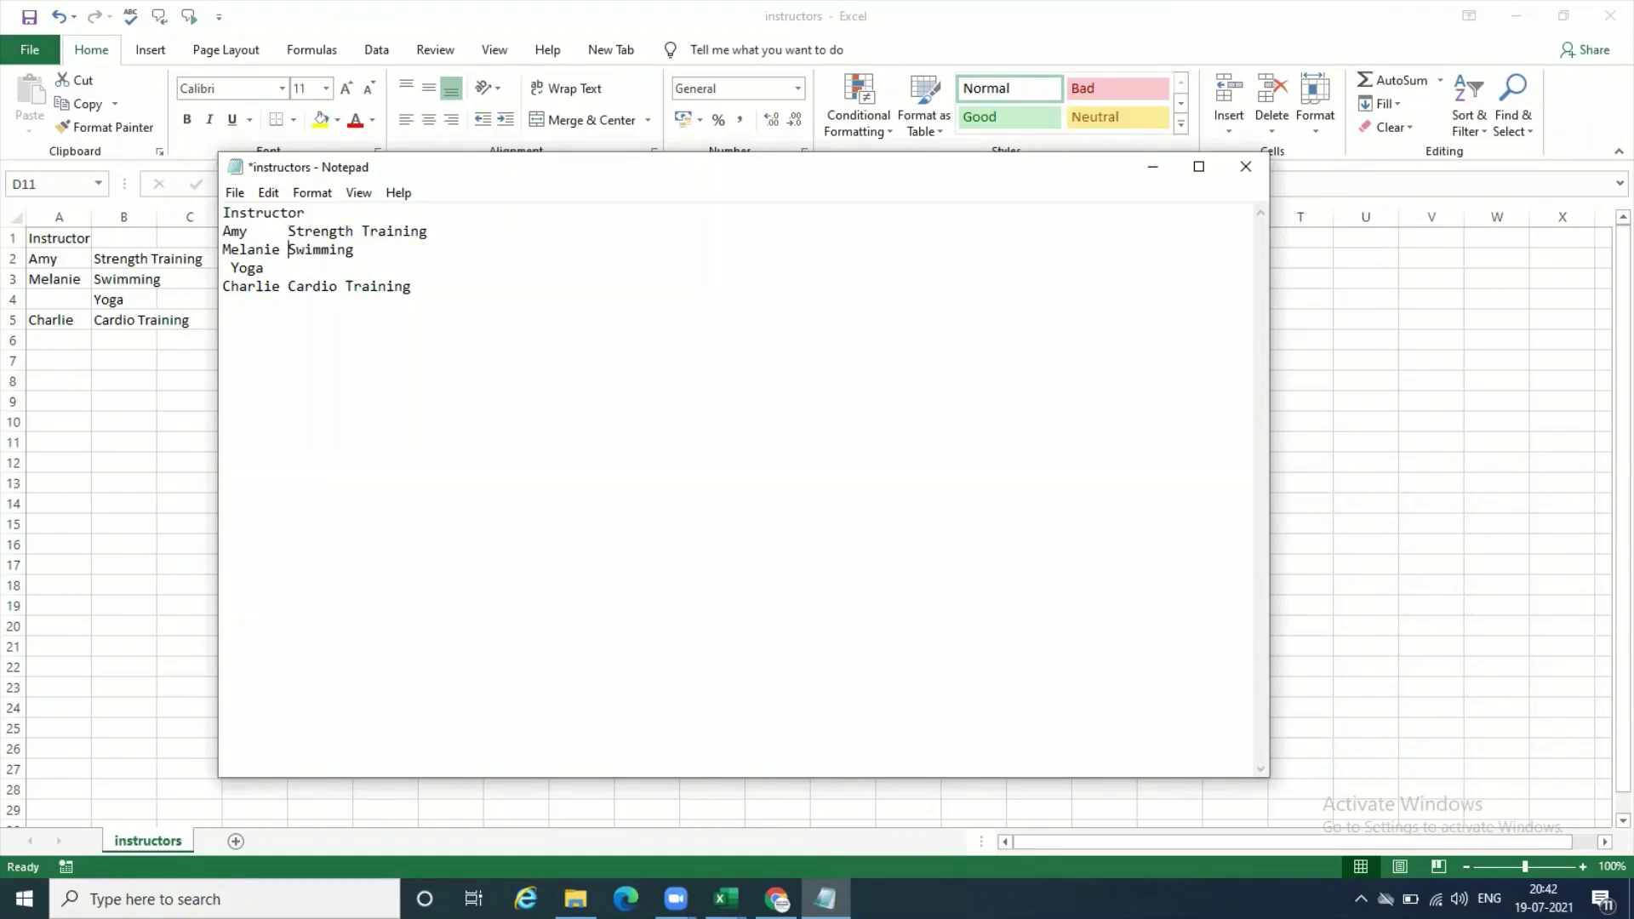
{"action": "left_click", "coordinate": [231, 269]}
{"action": "key", "text": "Tab"}
{"action": "left_click", "coordinate": [289, 286]}
Inspect line 2 by selecting its text, the instructor name and the tab gap.
{"action": "left_click", "coordinate": [289, 230]}
{"action": "key", "text": "shift+Home"}
{"action": "left_click", "coordinate": [427, 230], "text": "shift"}
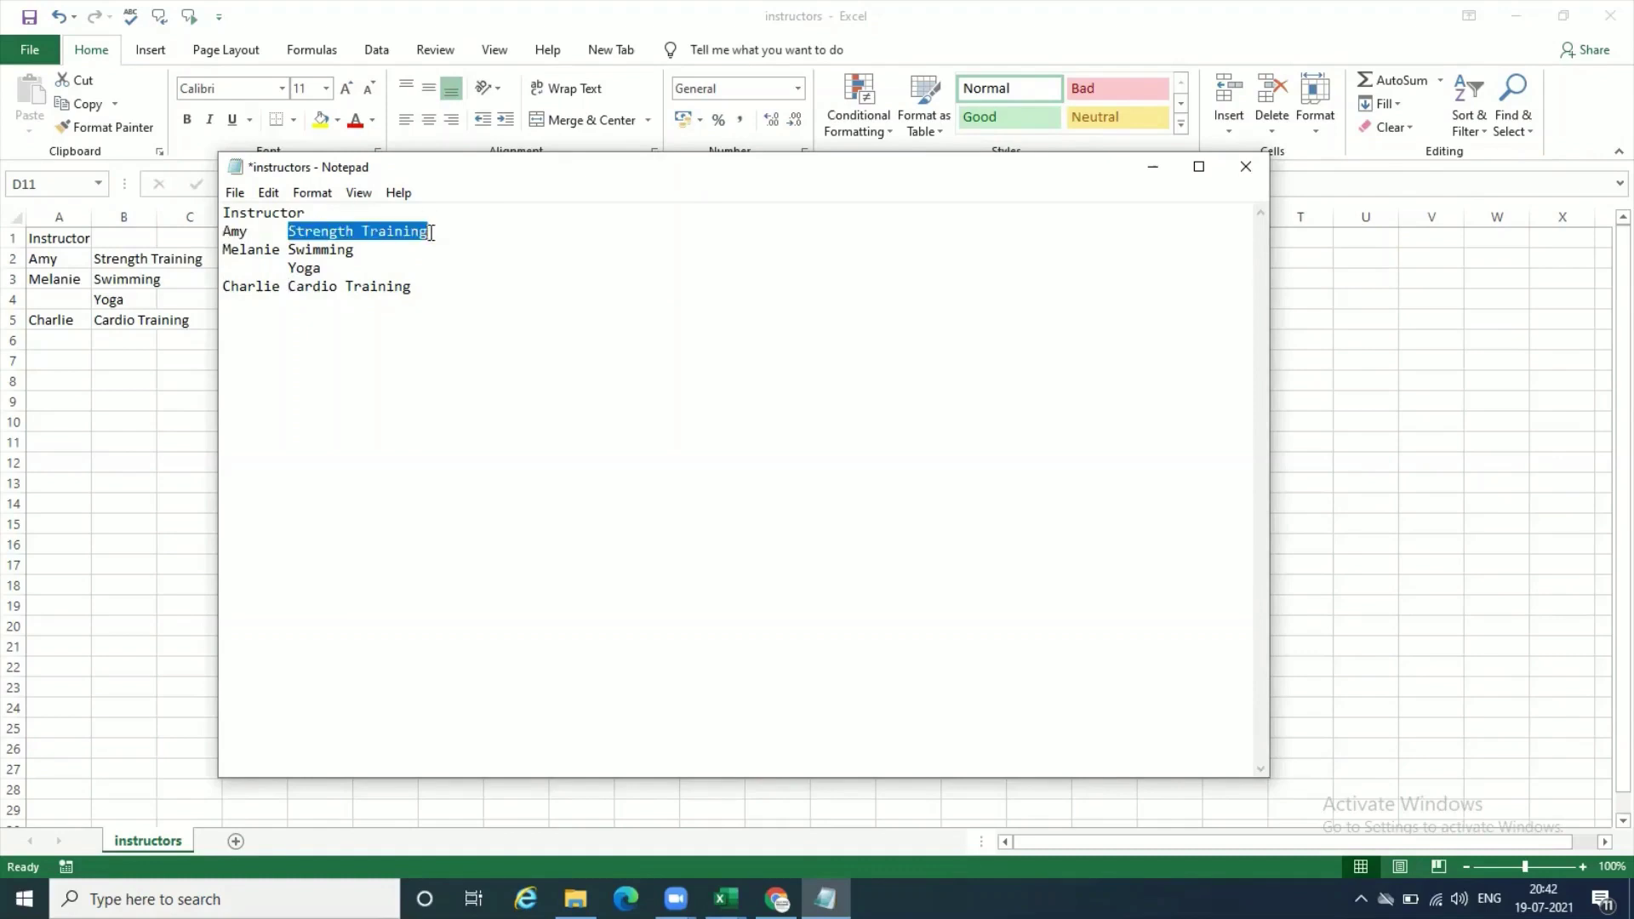
{"action": "double_click", "coordinate": [238, 231]}
{"action": "left_click", "coordinate": [377, 382]}
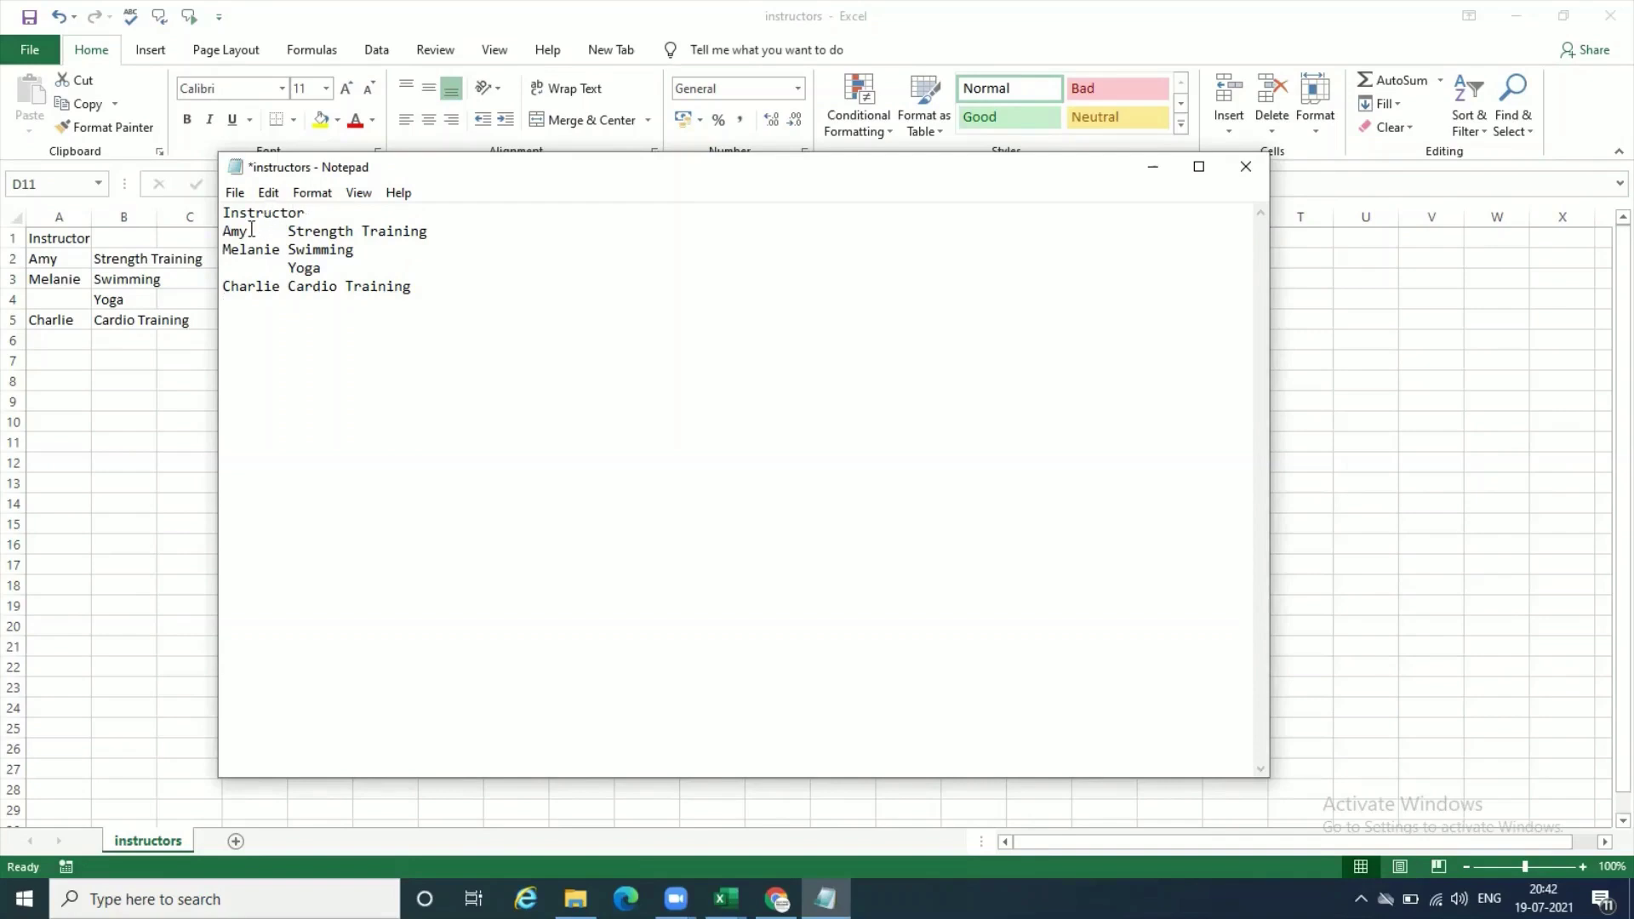
{"action": "left_click_drag", "start_coordinate": [251, 230], "coordinate": [288, 231]}
{"action": "left_click", "coordinate": [527, 329]}
Replace the gaps before Strength Training, Swimming, Yoga and Cardio Training with commas.
{"action": "left_click", "coordinate": [290, 232]}
{"action": "key", "text": "BackSpace"}
{"action": "type", "text": ","}
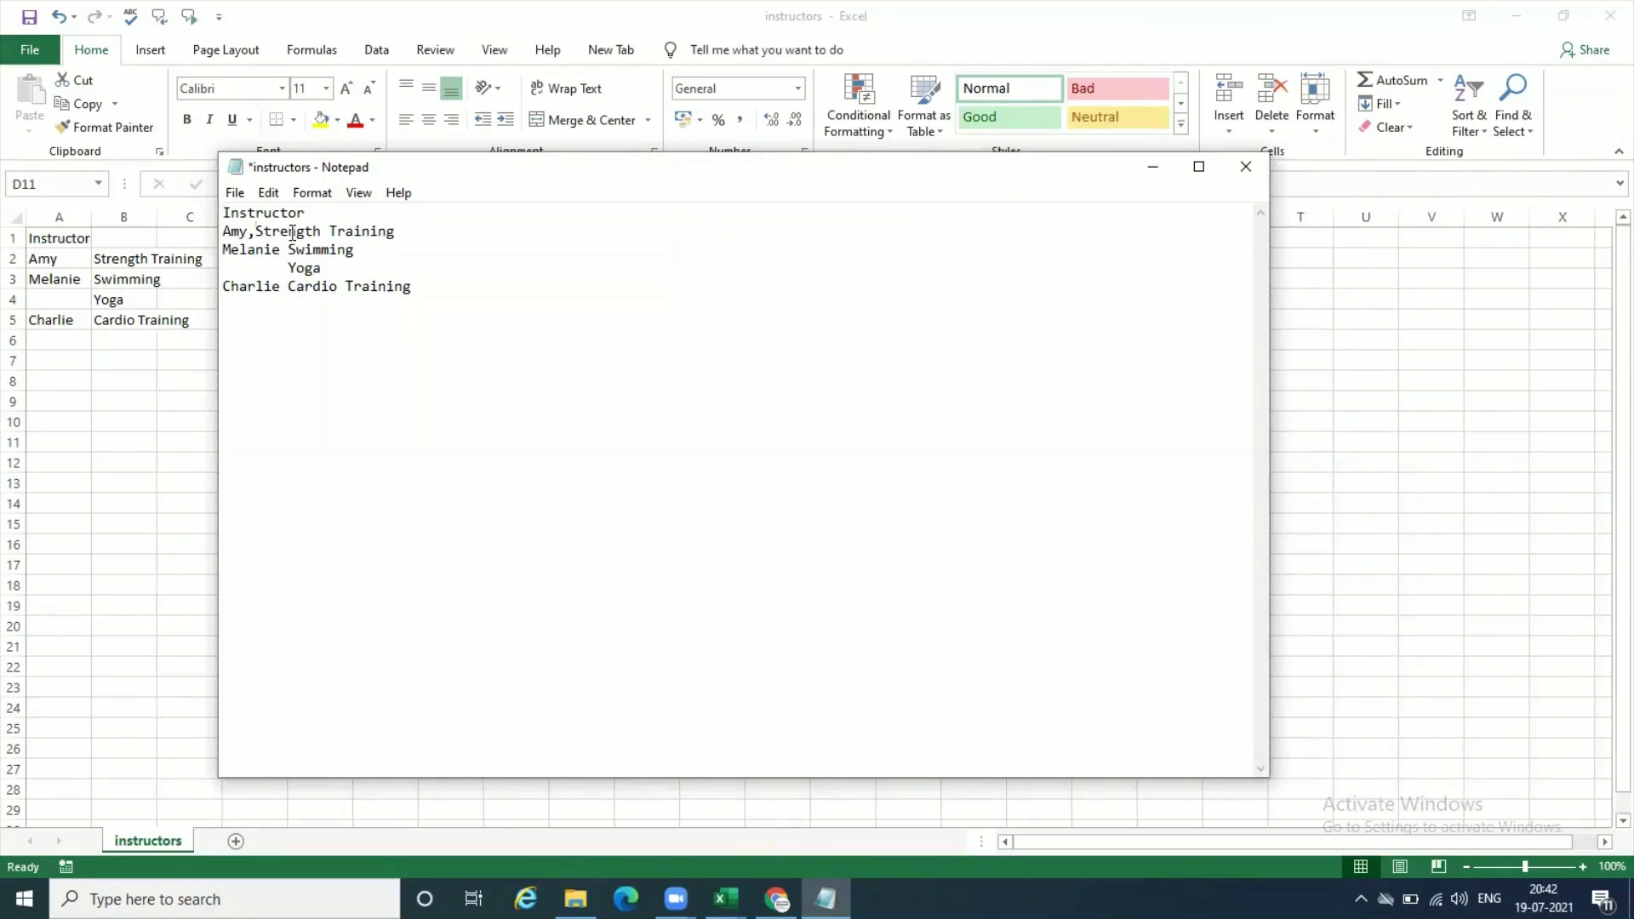
{"action": "left_click", "coordinate": [290, 250]}
{"action": "key", "text": "BackSpace"}
{"action": "type", "text": ","}
{"action": "left_click", "coordinate": [288, 268]}
{"action": "key", "text": "BackSpace"}
{"action": "type", "text": ","}
{"action": "key", "text": "BackSpace"}
{"action": "type", "text": ","}
{"action": "left_click", "coordinate": [420, 281]}
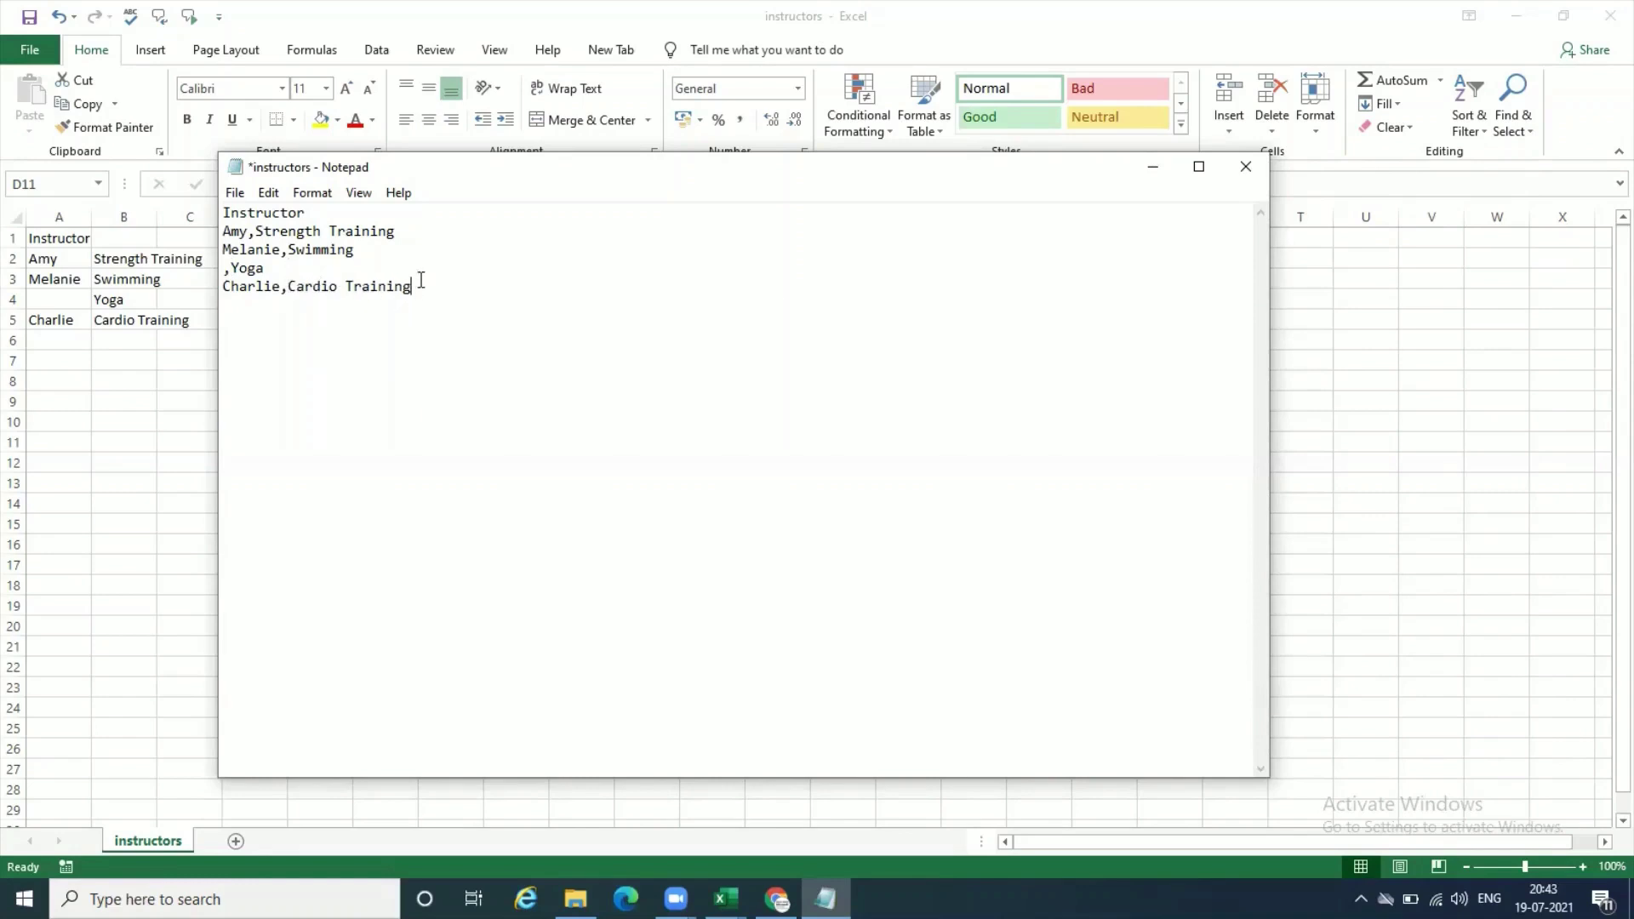
Save the file as instructors2 and close Notepad.
{"action": "left_click", "coordinate": [234, 193]}
{"action": "left_click", "coordinate": [281, 307]}
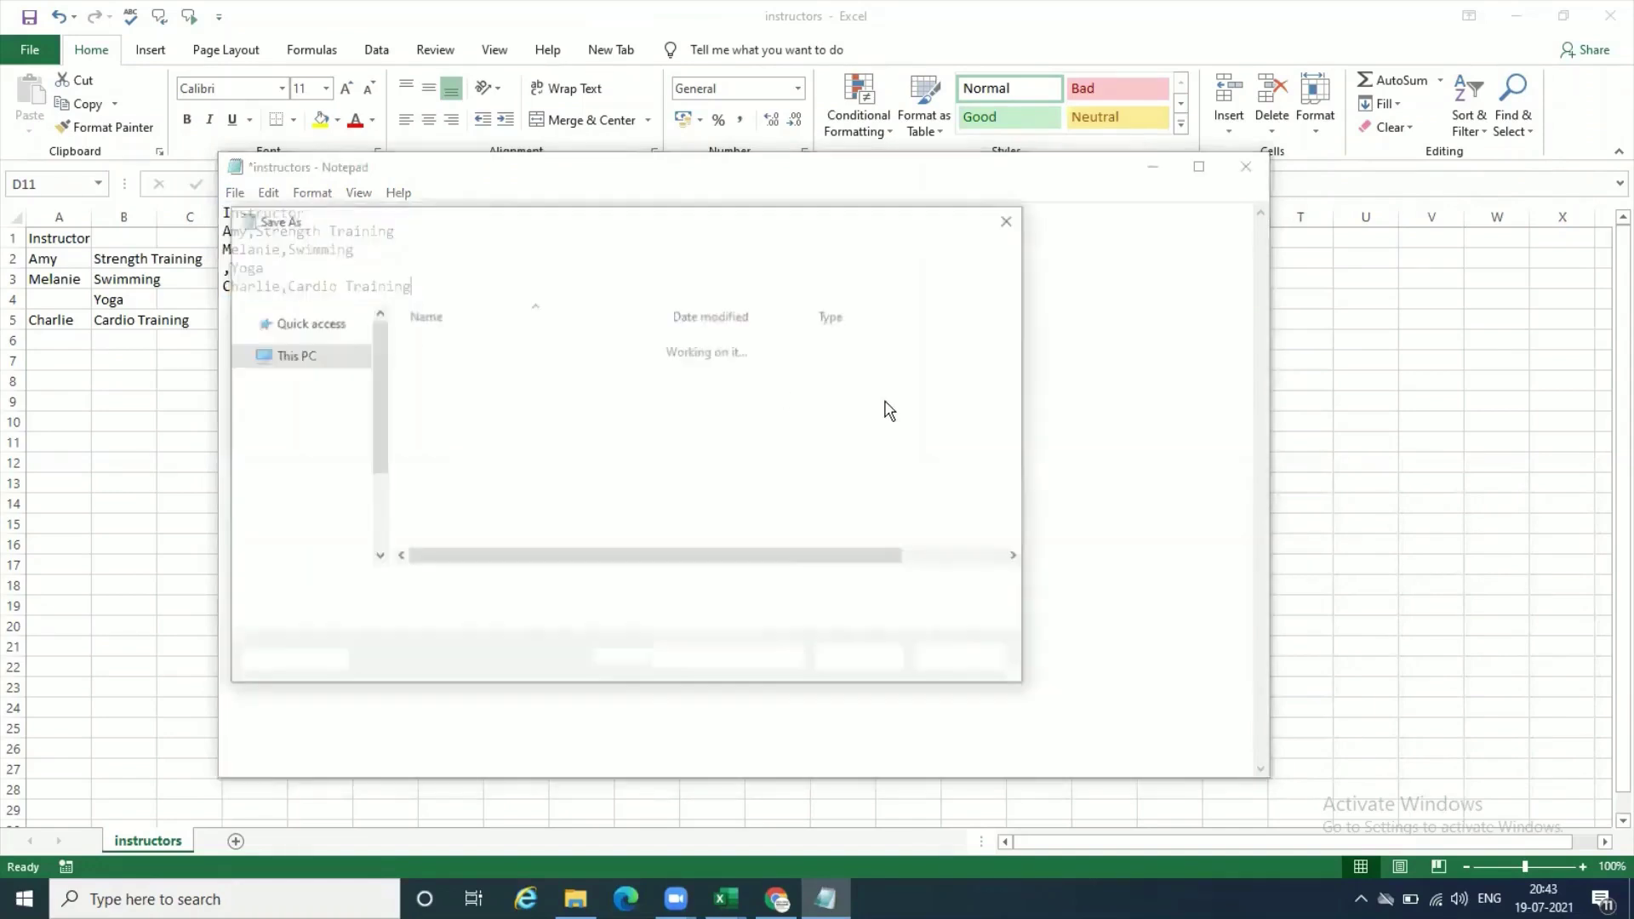
{"action": "left_click", "coordinate": [505, 586]}
{"action": "type", "text": "2"}
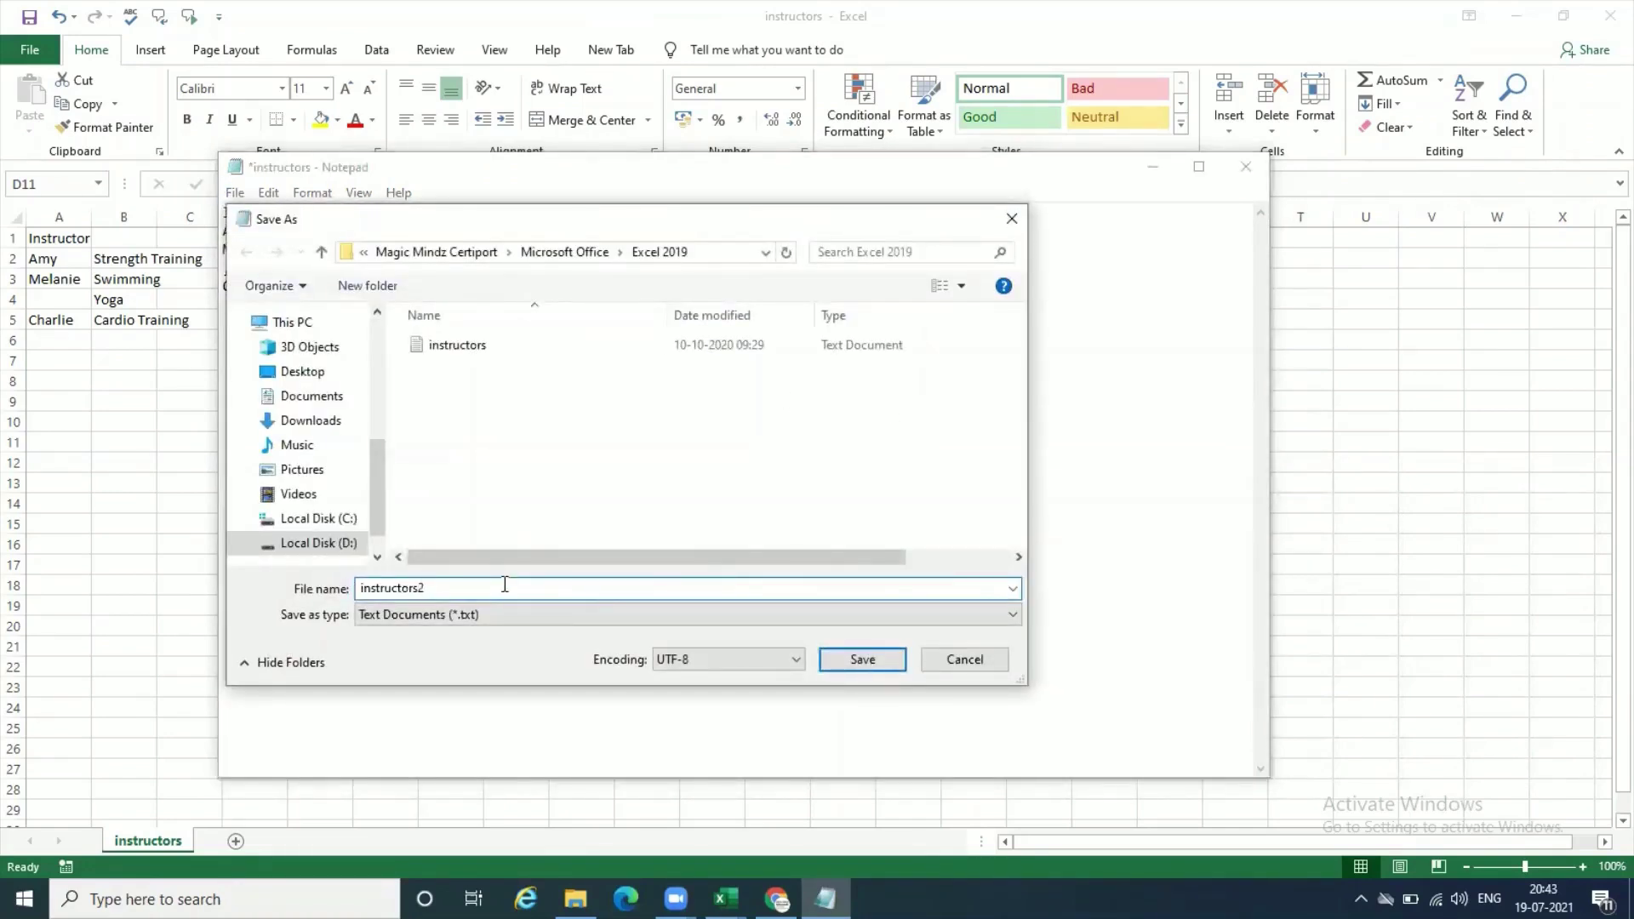
{"action": "left_click", "coordinate": [857, 658]}
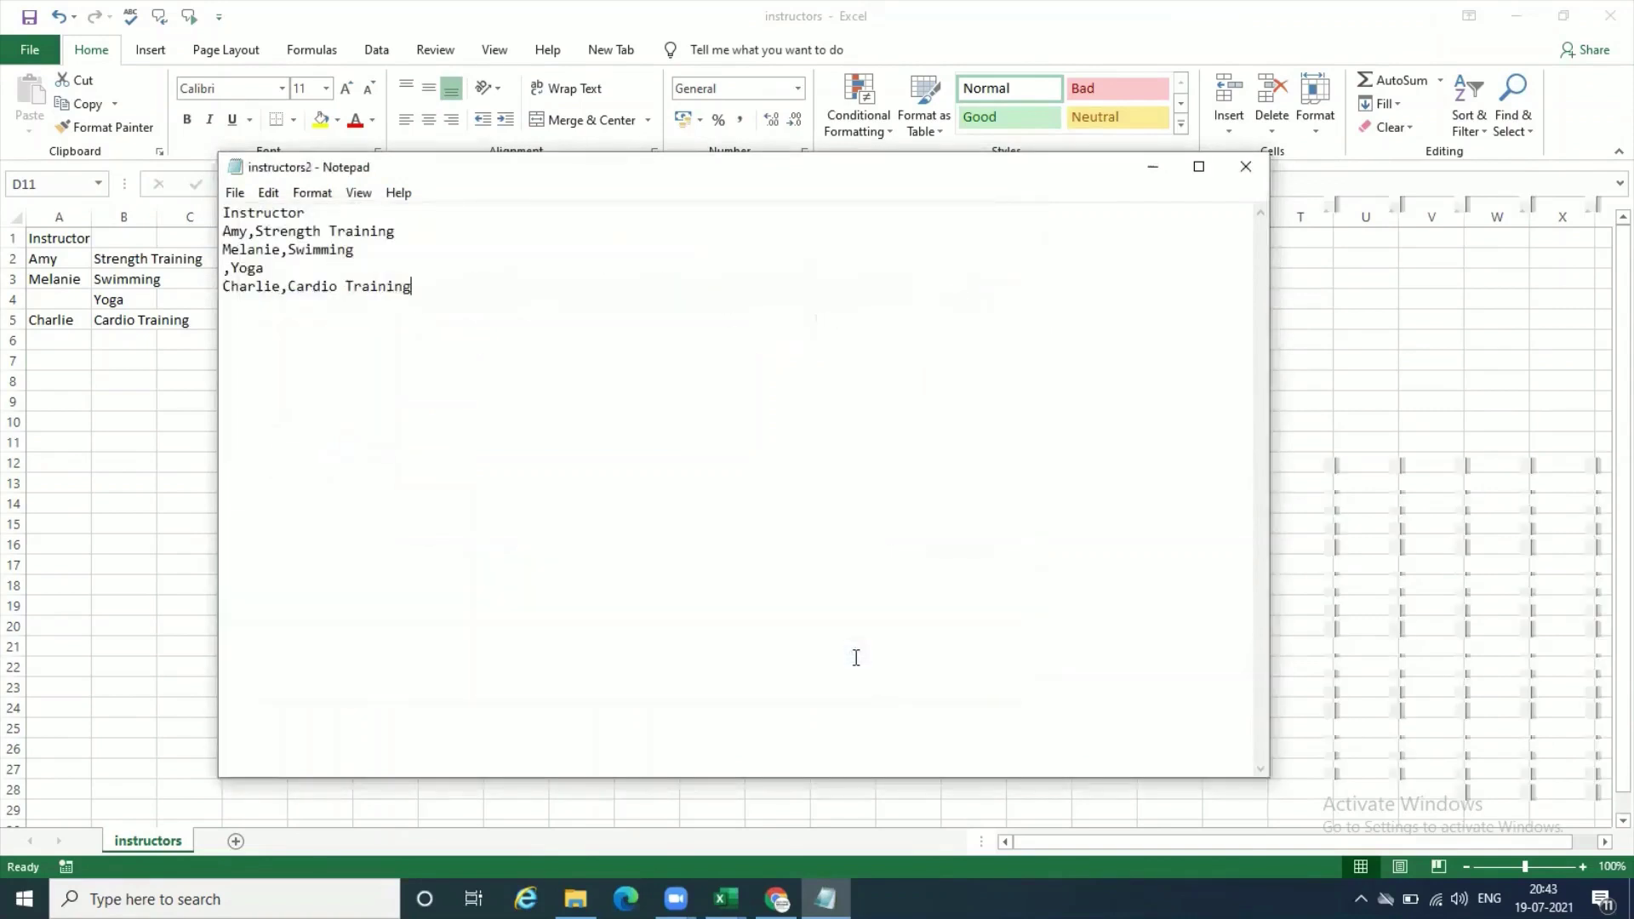
{"action": "left_click", "coordinate": [1246, 167]}
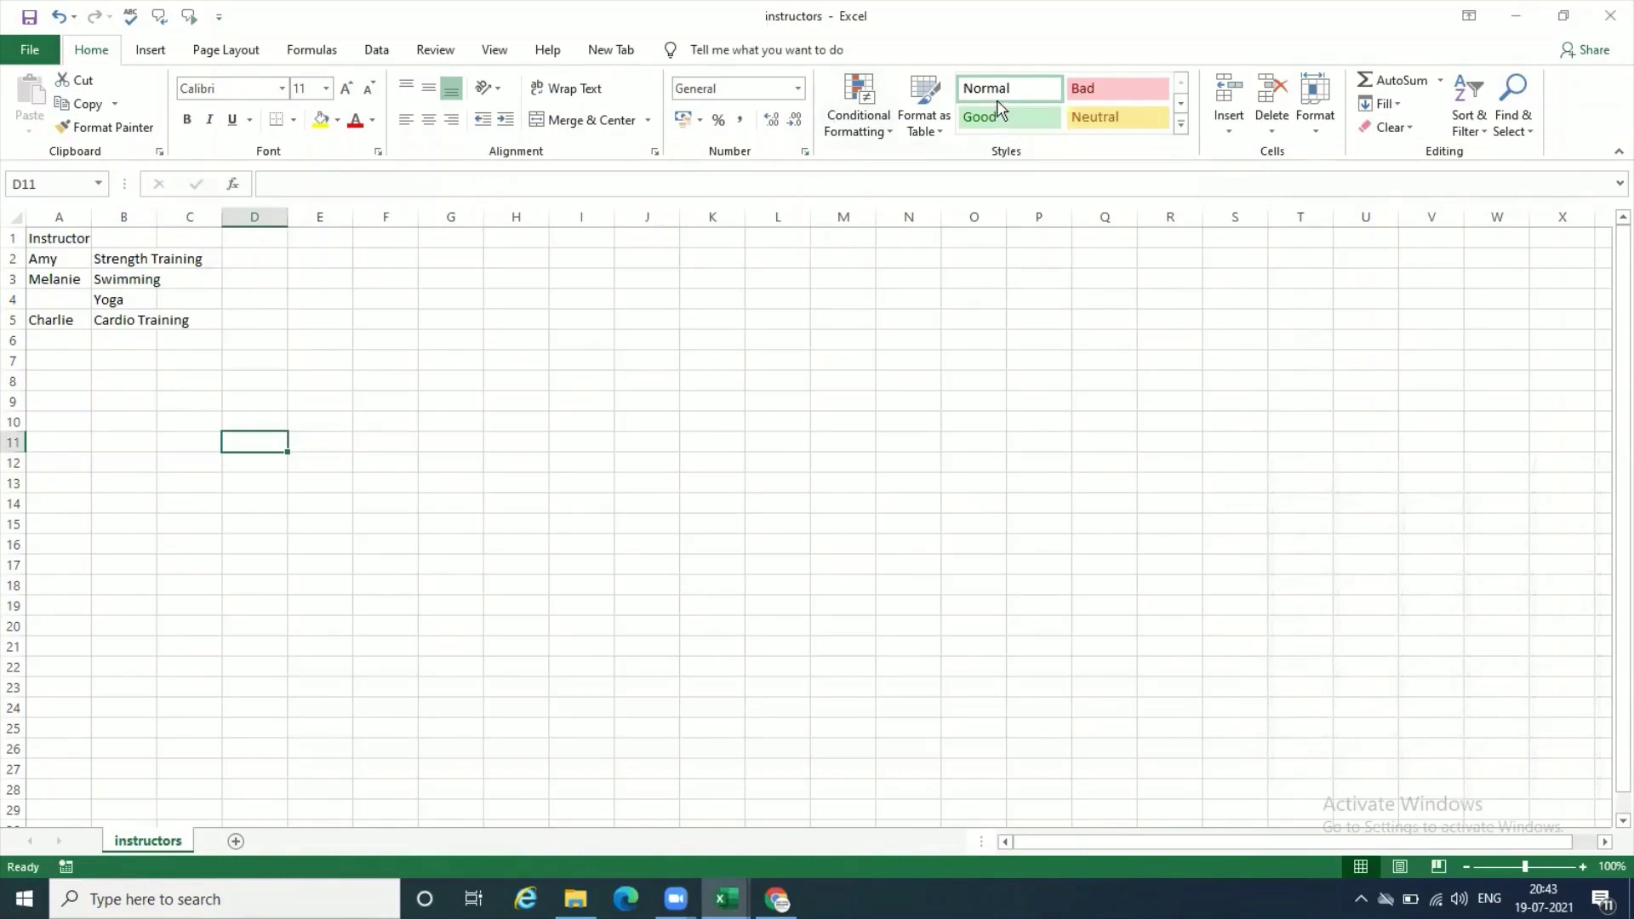
Open instructors2 via File > Open > Browse and mark the data as having headers.
{"action": "left_click", "coordinate": [30, 55]}
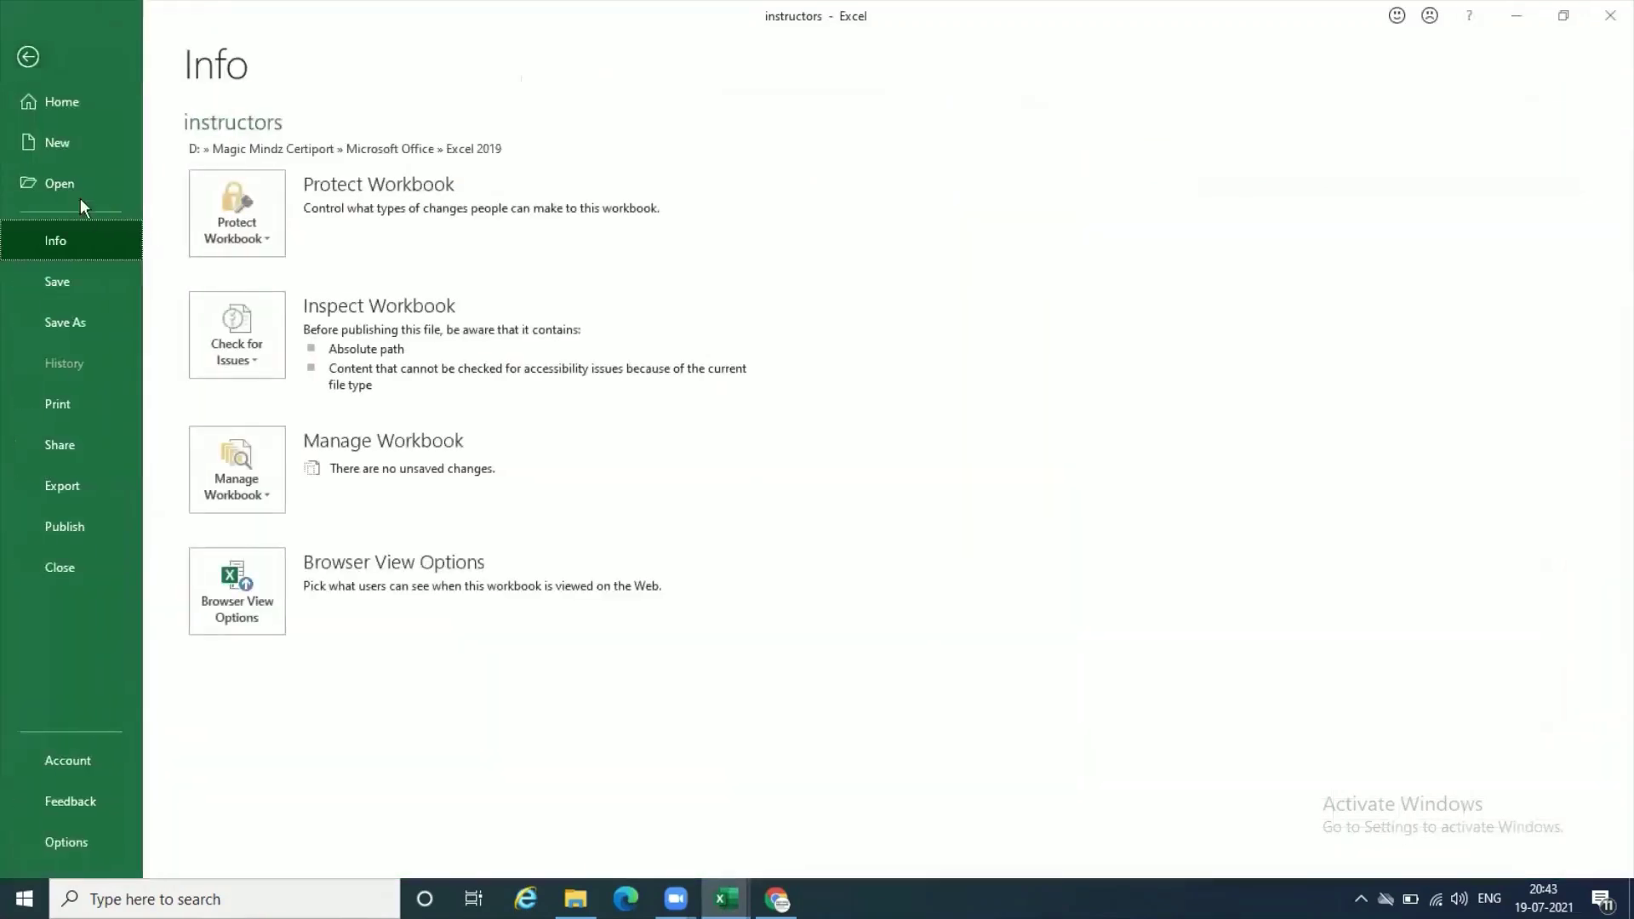
{"action": "left_click", "coordinate": [78, 193]}
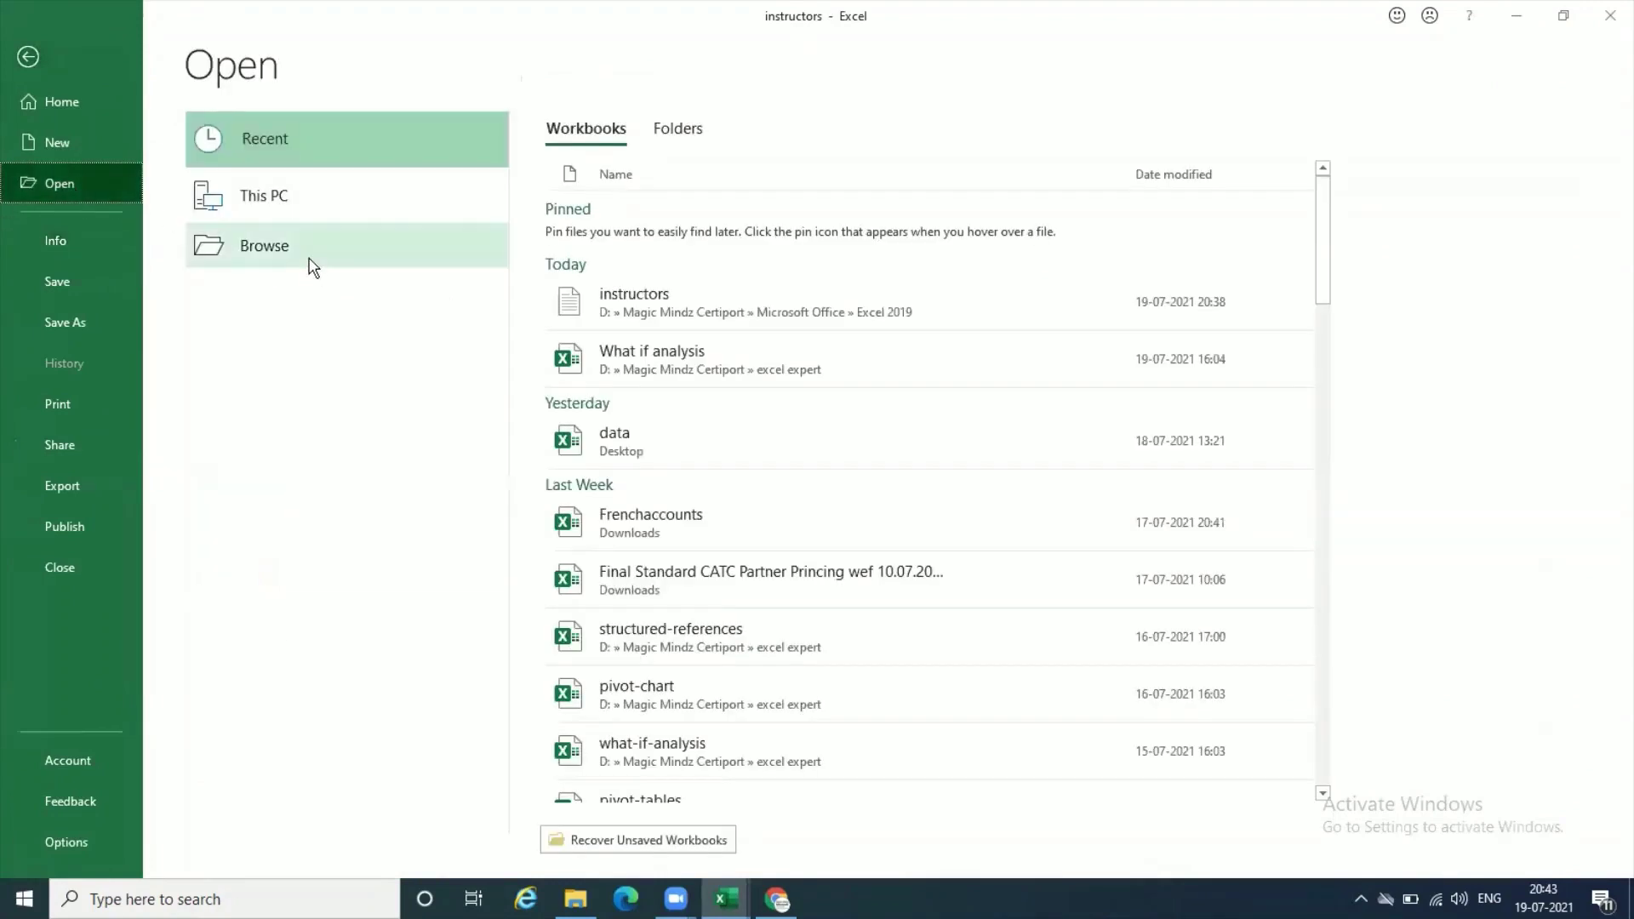
{"action": "left_click", "coordinate": [310, 266]}
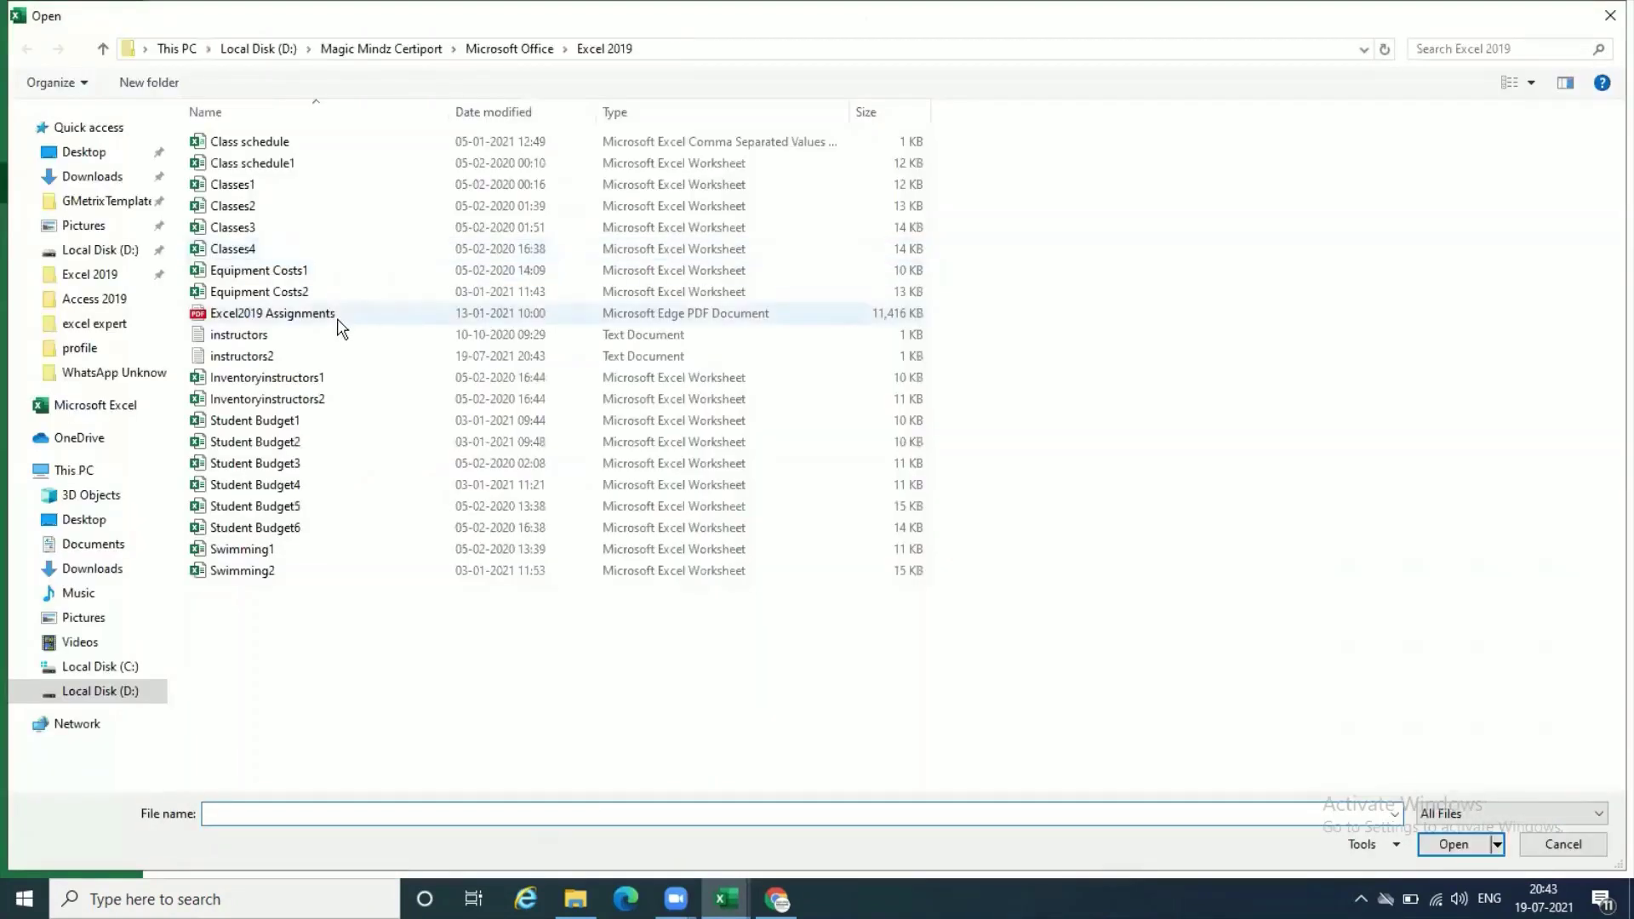
{"action": "left_click", "coordinate": [340, 355]}
{"action": "left_click", "coordinate": [1452, 844]}
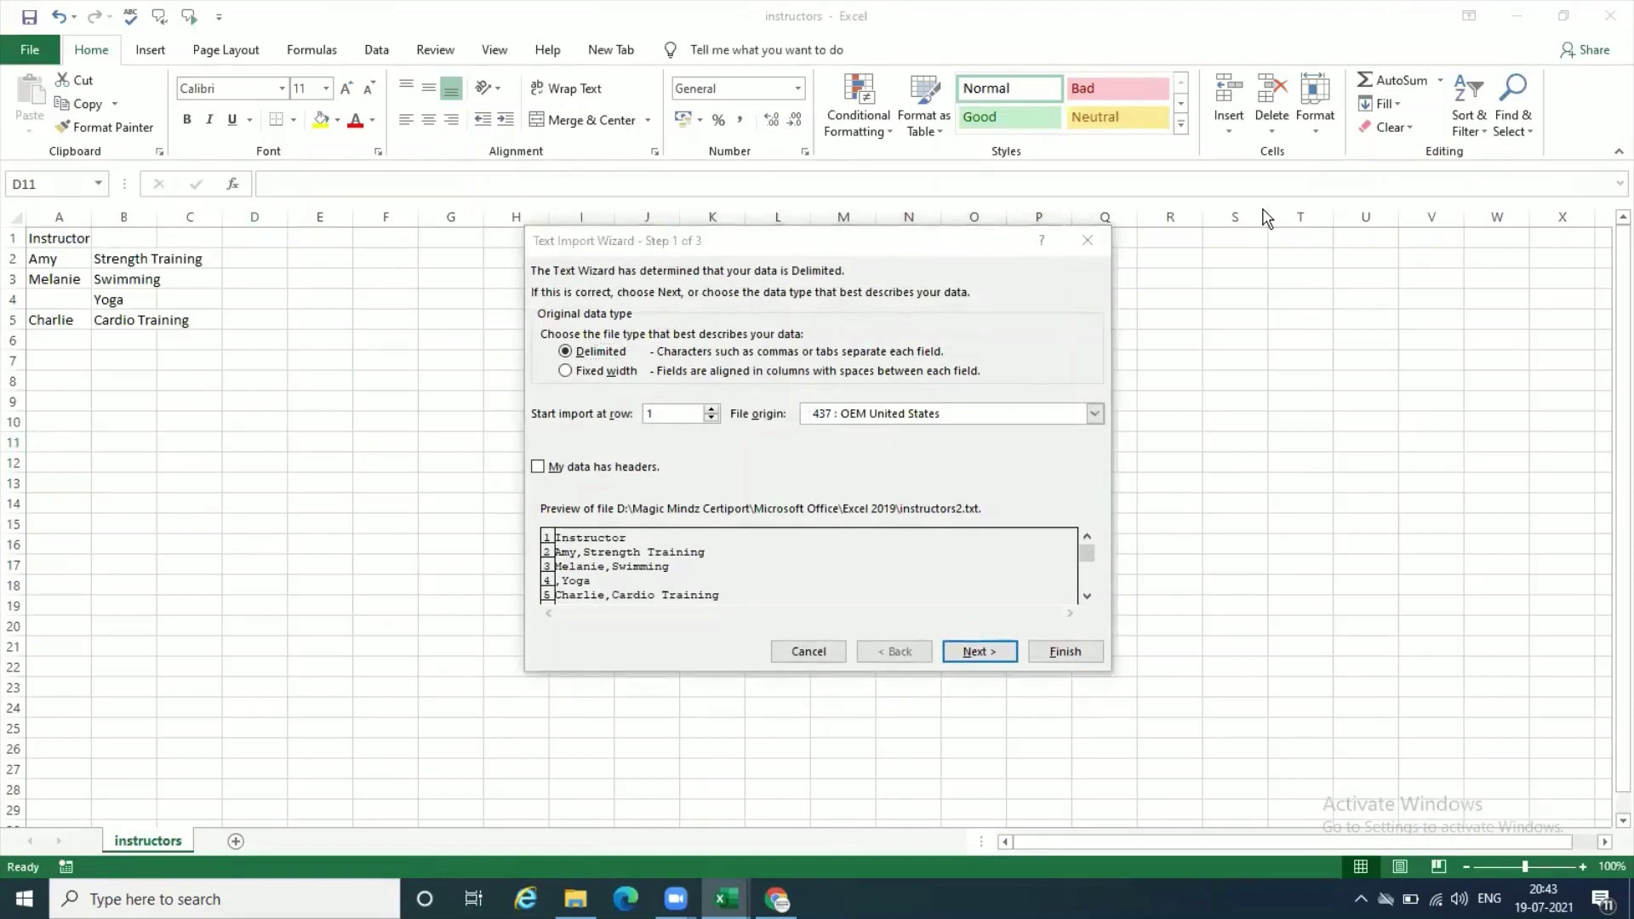
{"action": "left_click", "coordinate": [822, 248]}
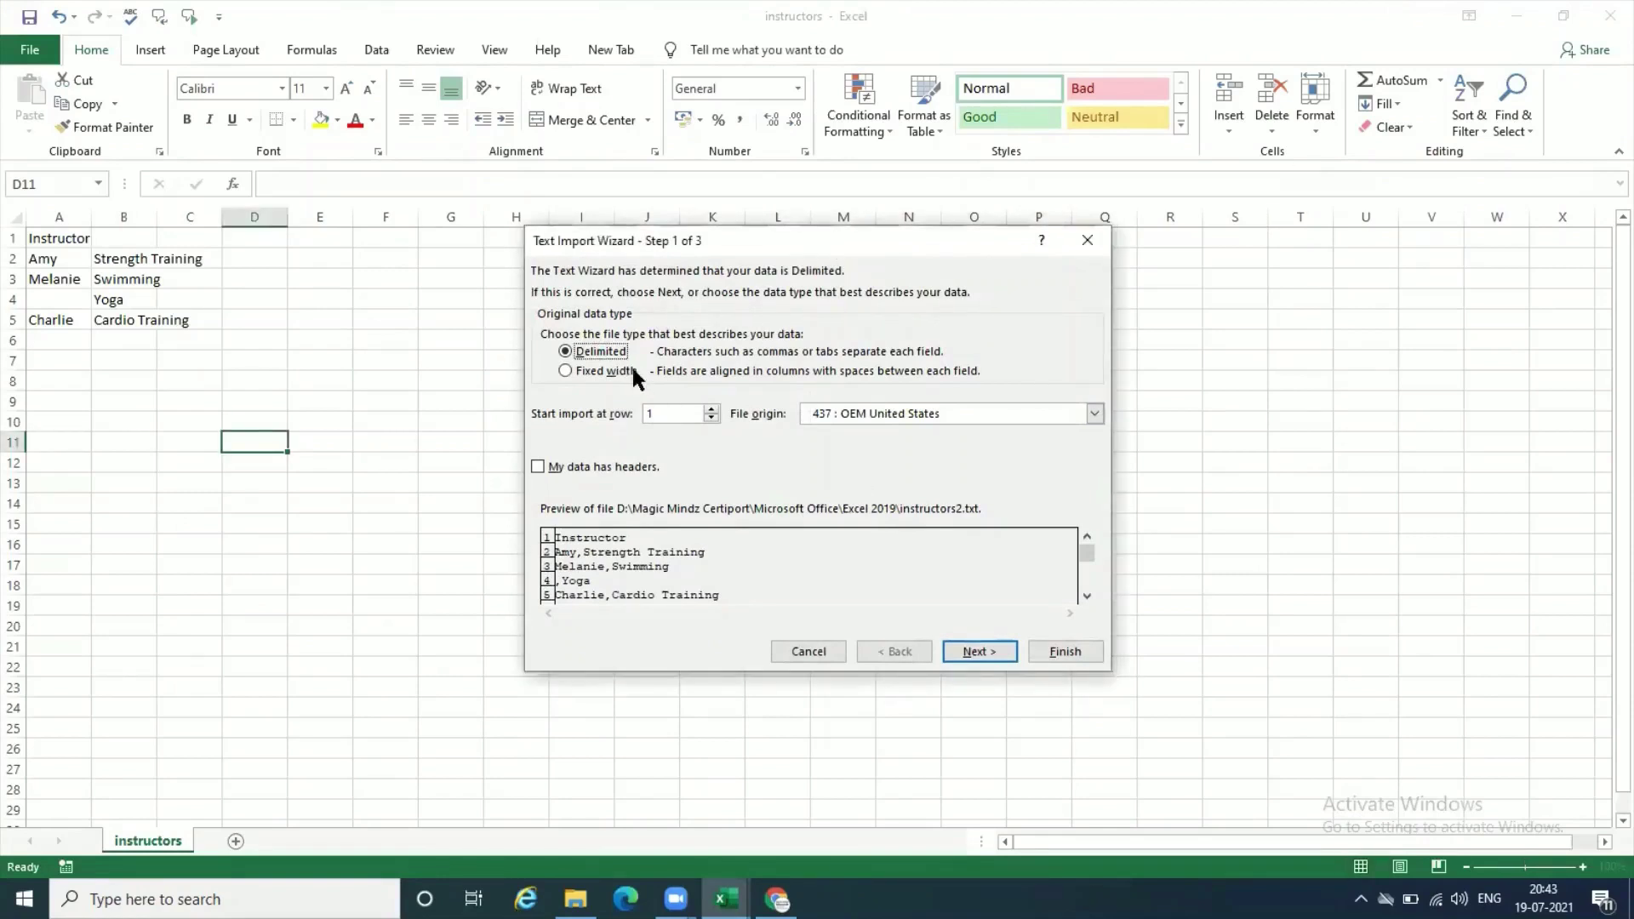
{"action": "left_click", "coordinate": [542, 469]}
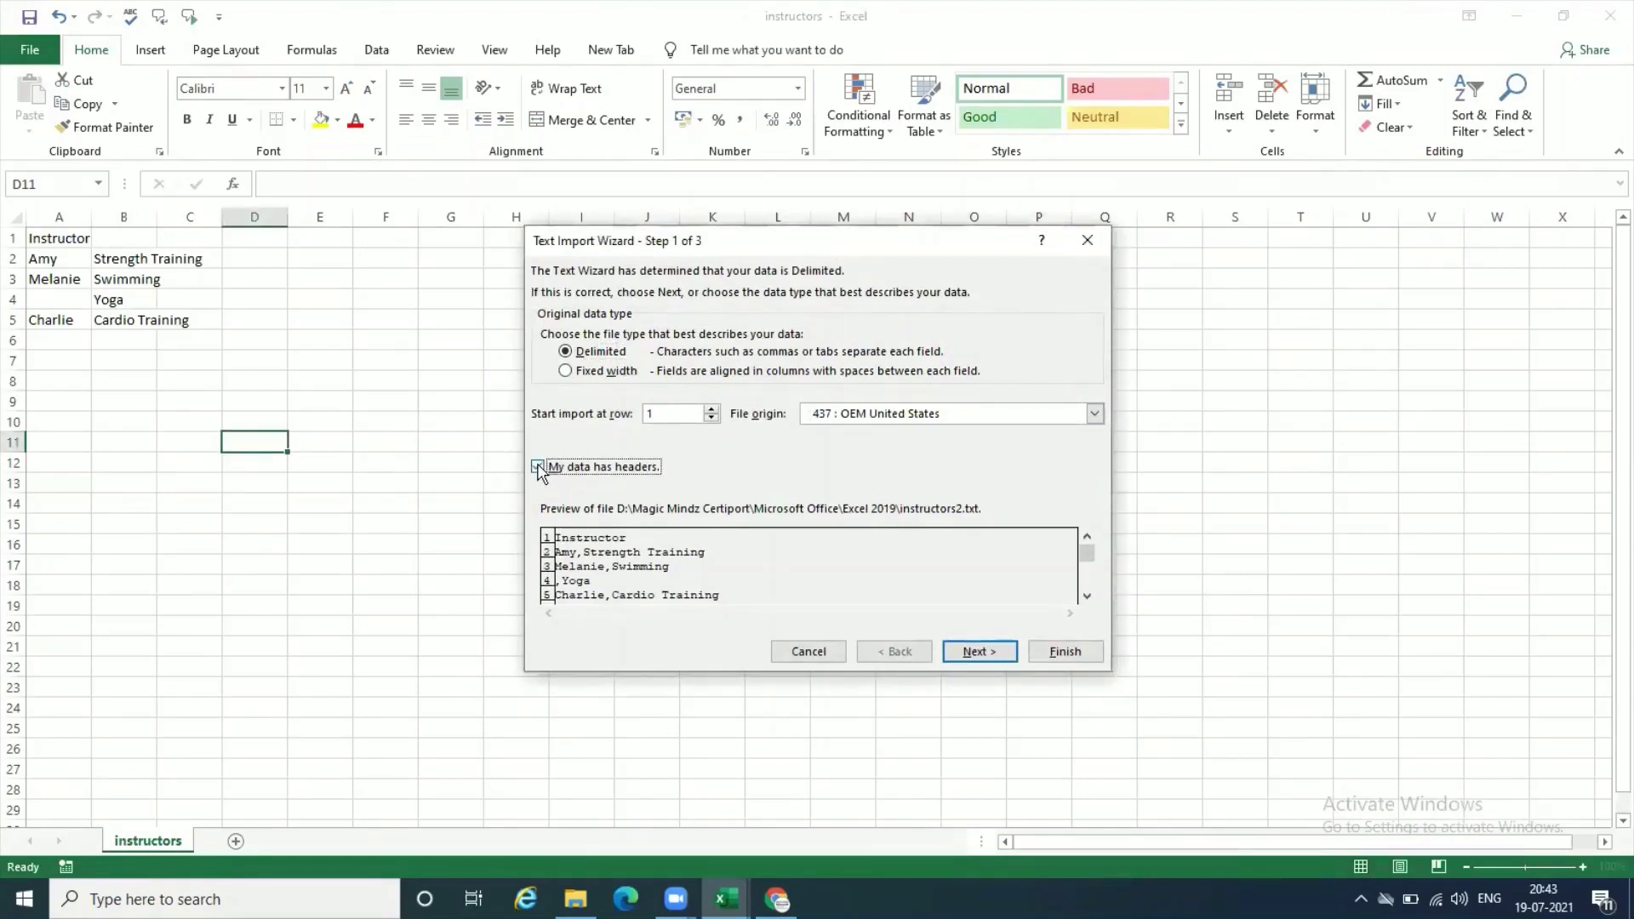
Split the instructors2 text on commas instead of tabs and finish the import.
{"action": "left_click", "coordinate": [981, 658]}
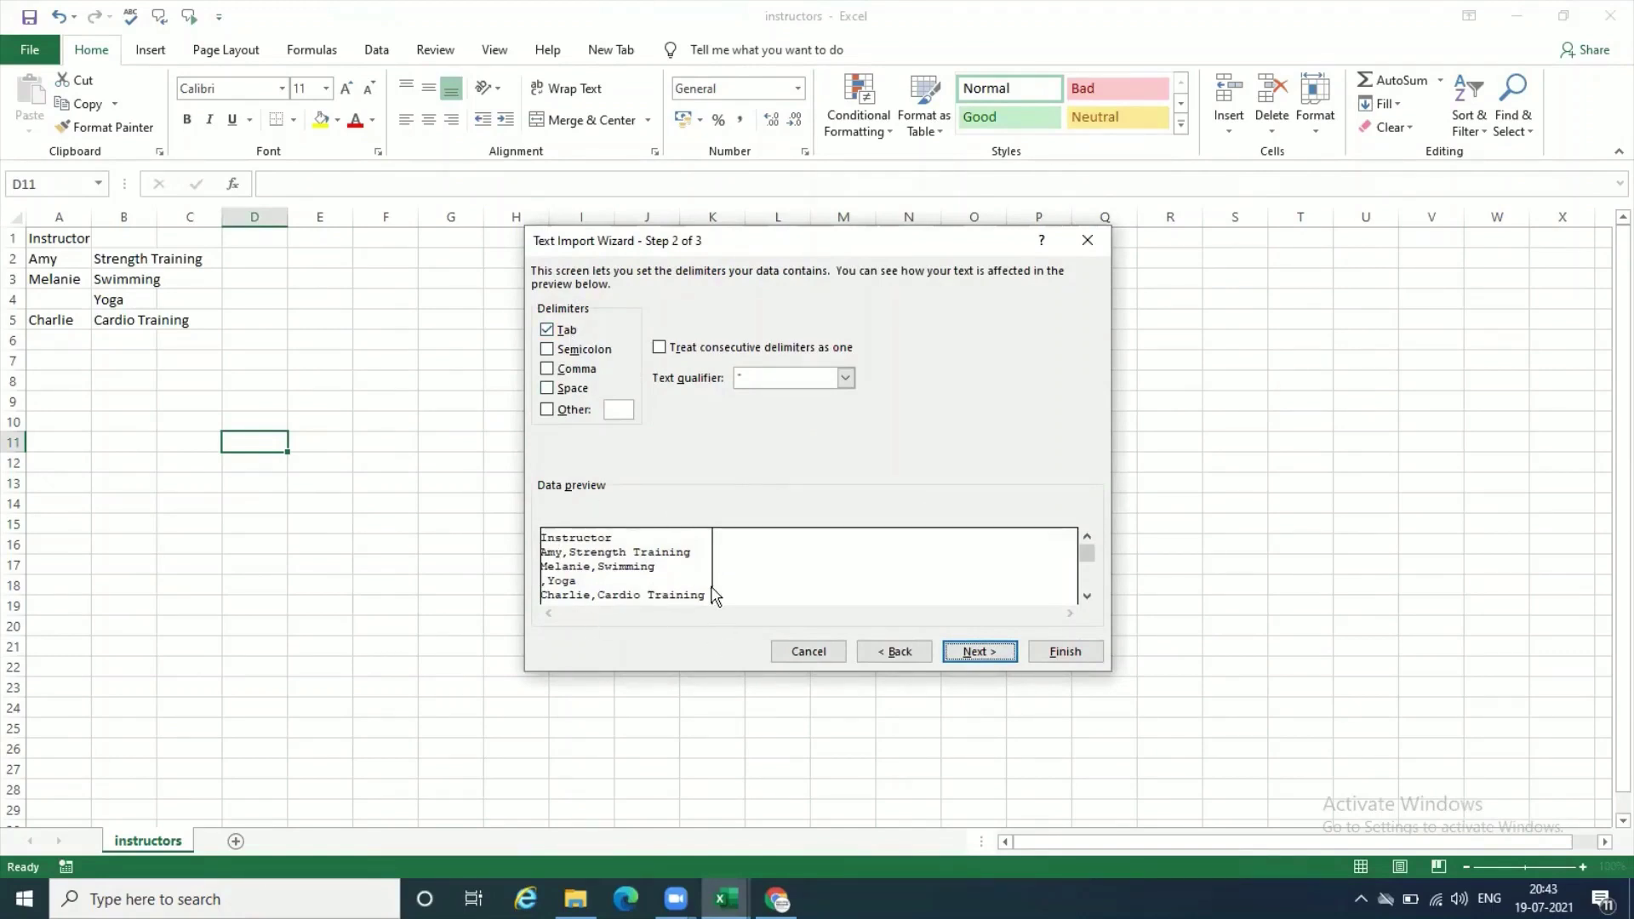
{"action": "left_click", "coordinate": [547, 330]}
{"action": "left_click", "coordinate": [547, 371]}
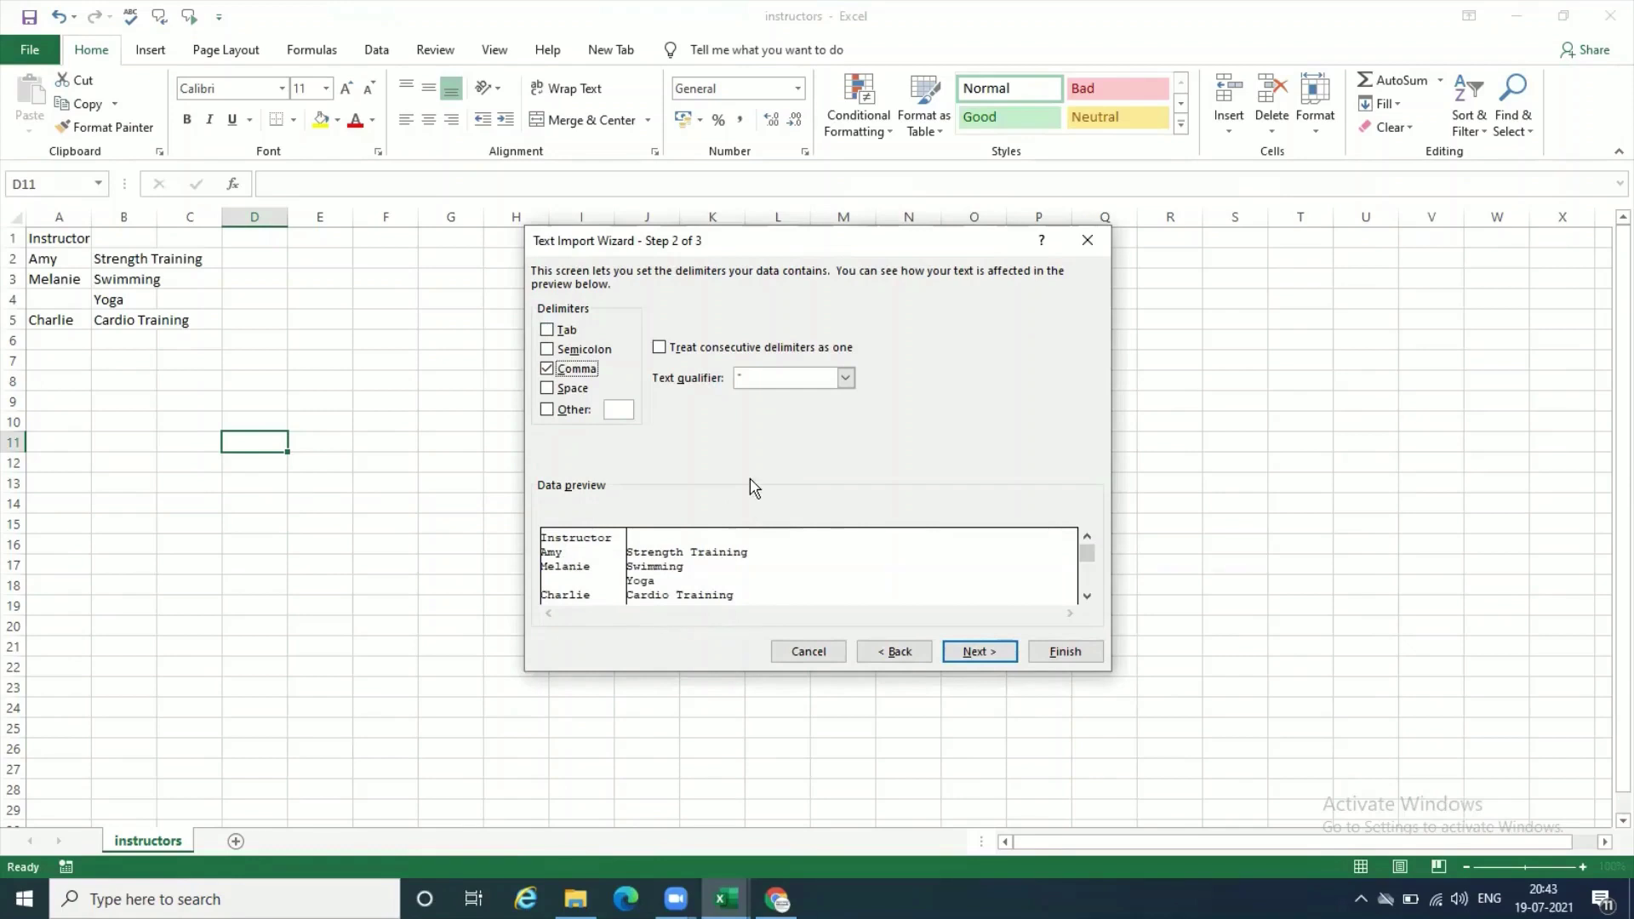
{"action": "left_click", "coordinate": [548, 371]}
{"action": "left_click", "coordinate": [547, 371]}
{"action": "left_click", "coordinate": [979, 651]}
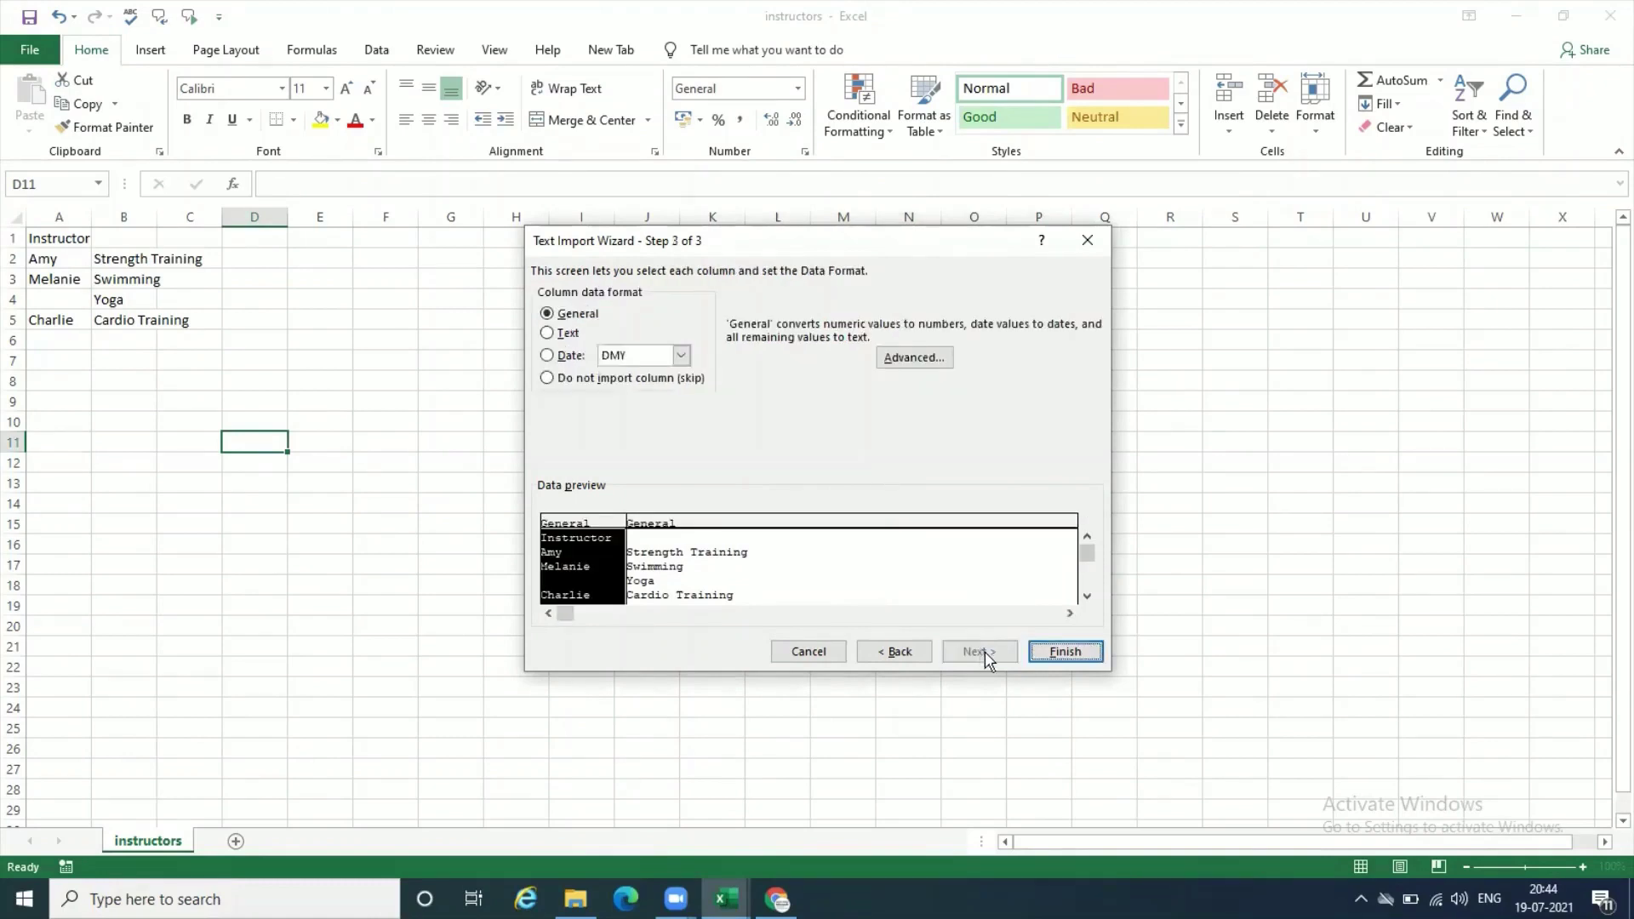
{"action": "left_click", "coordinate": [1059, 650]}
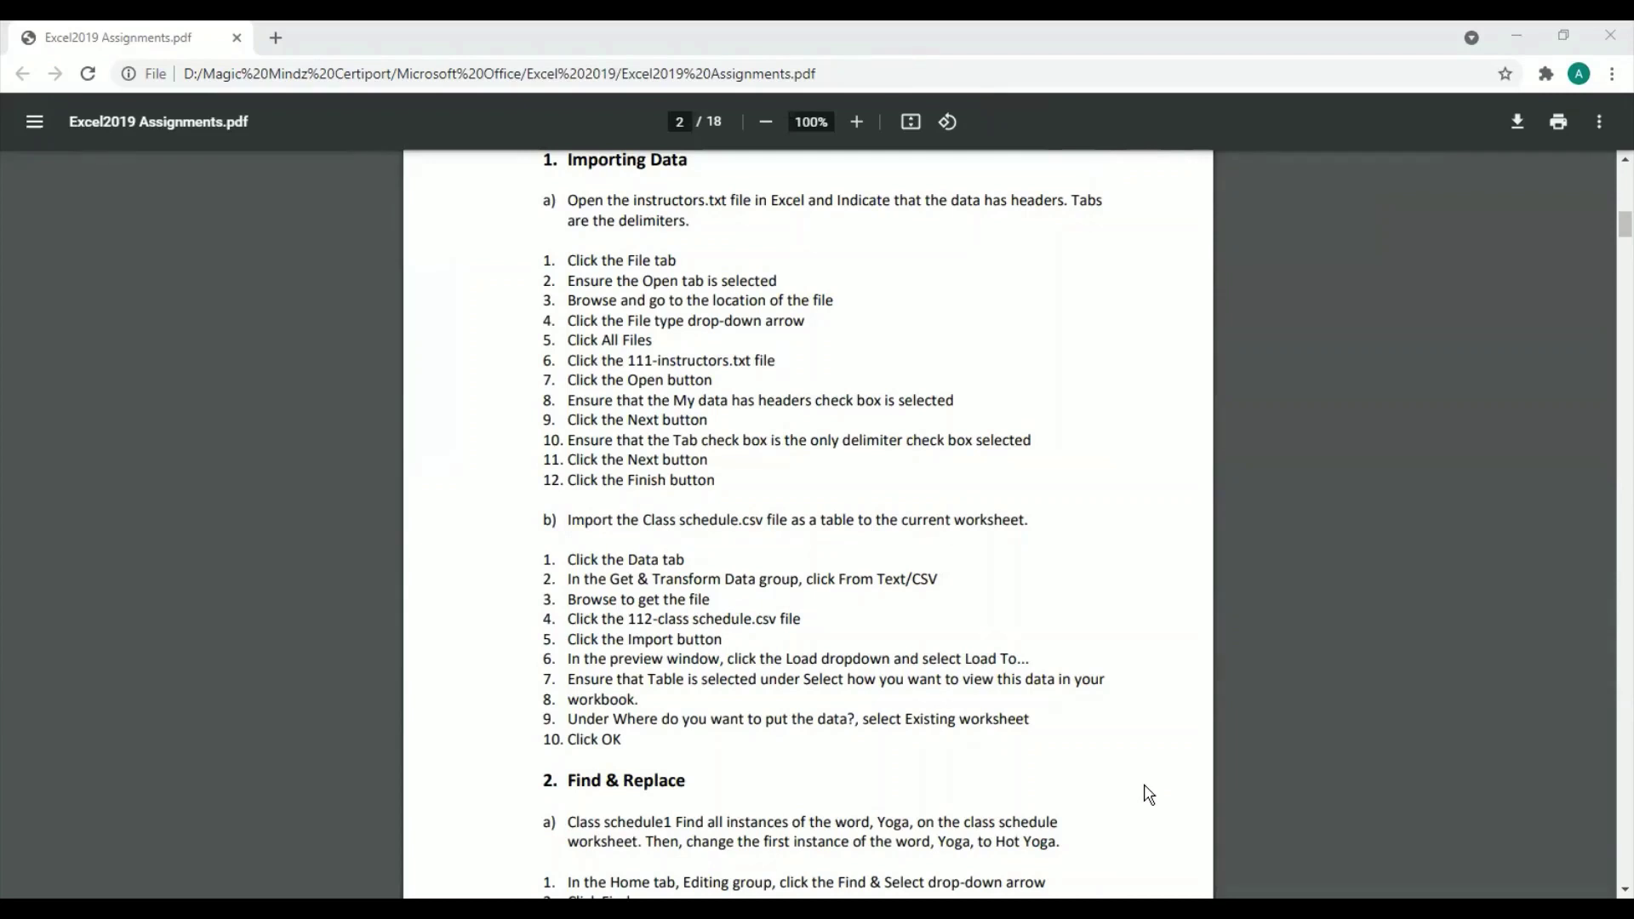
Switch from the assignments PDF to the blank Excel Book1 workbook.
{"action": "key", "text": "alt+Tab"}
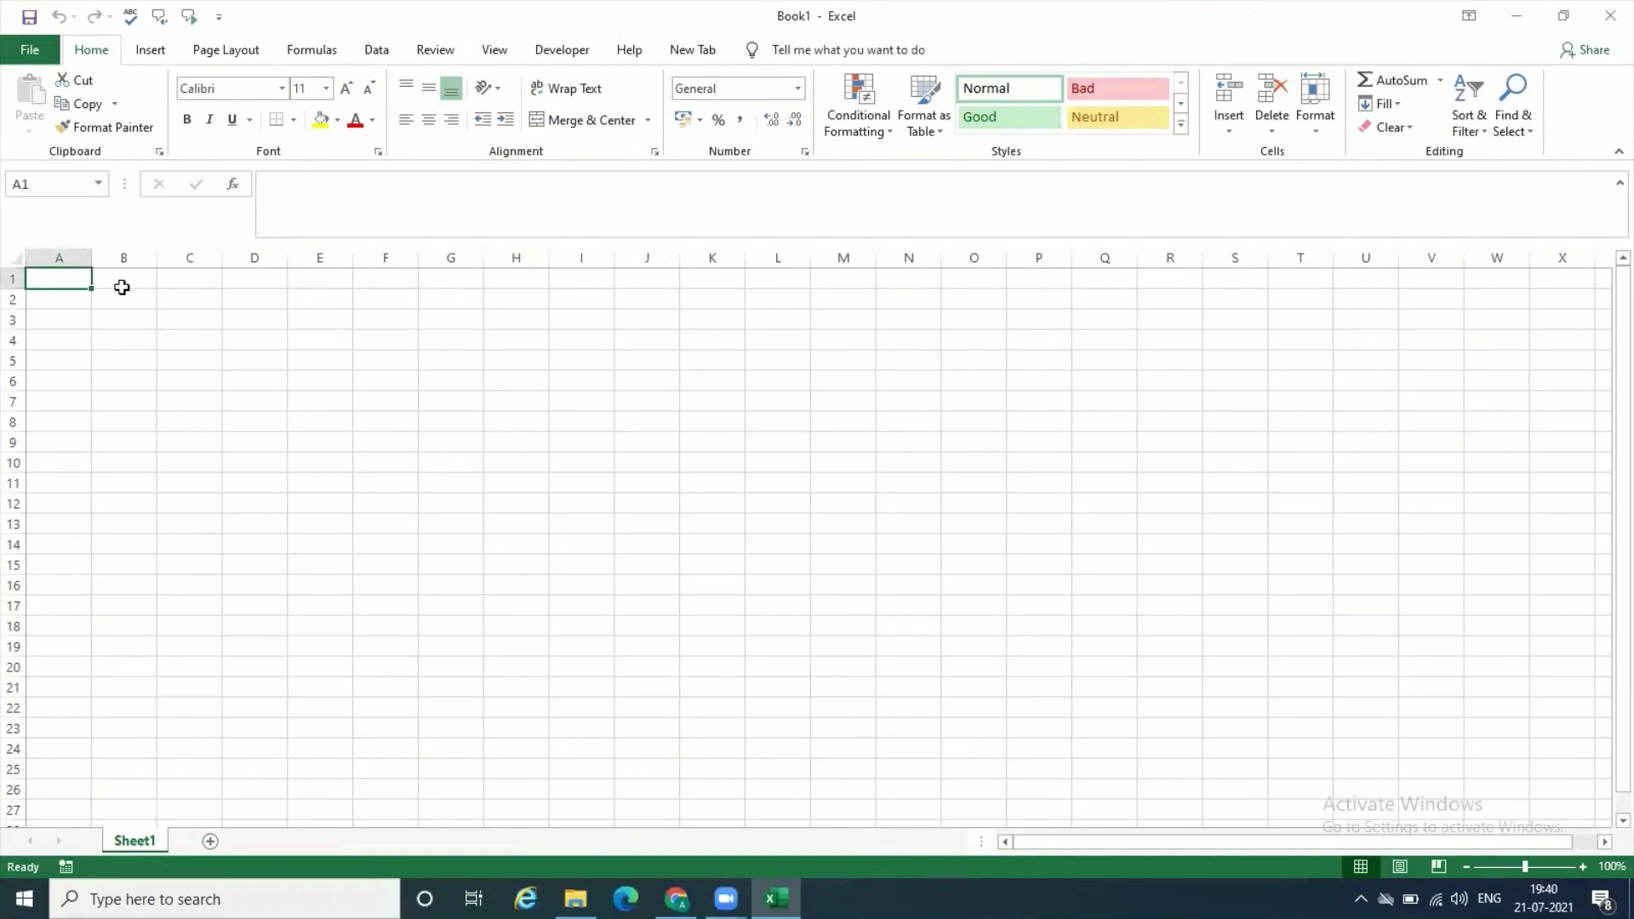
Show the Data tab's import commands above the empty Book1 workbook.
{"action": "left_click", "coordinate": [385, 53]}
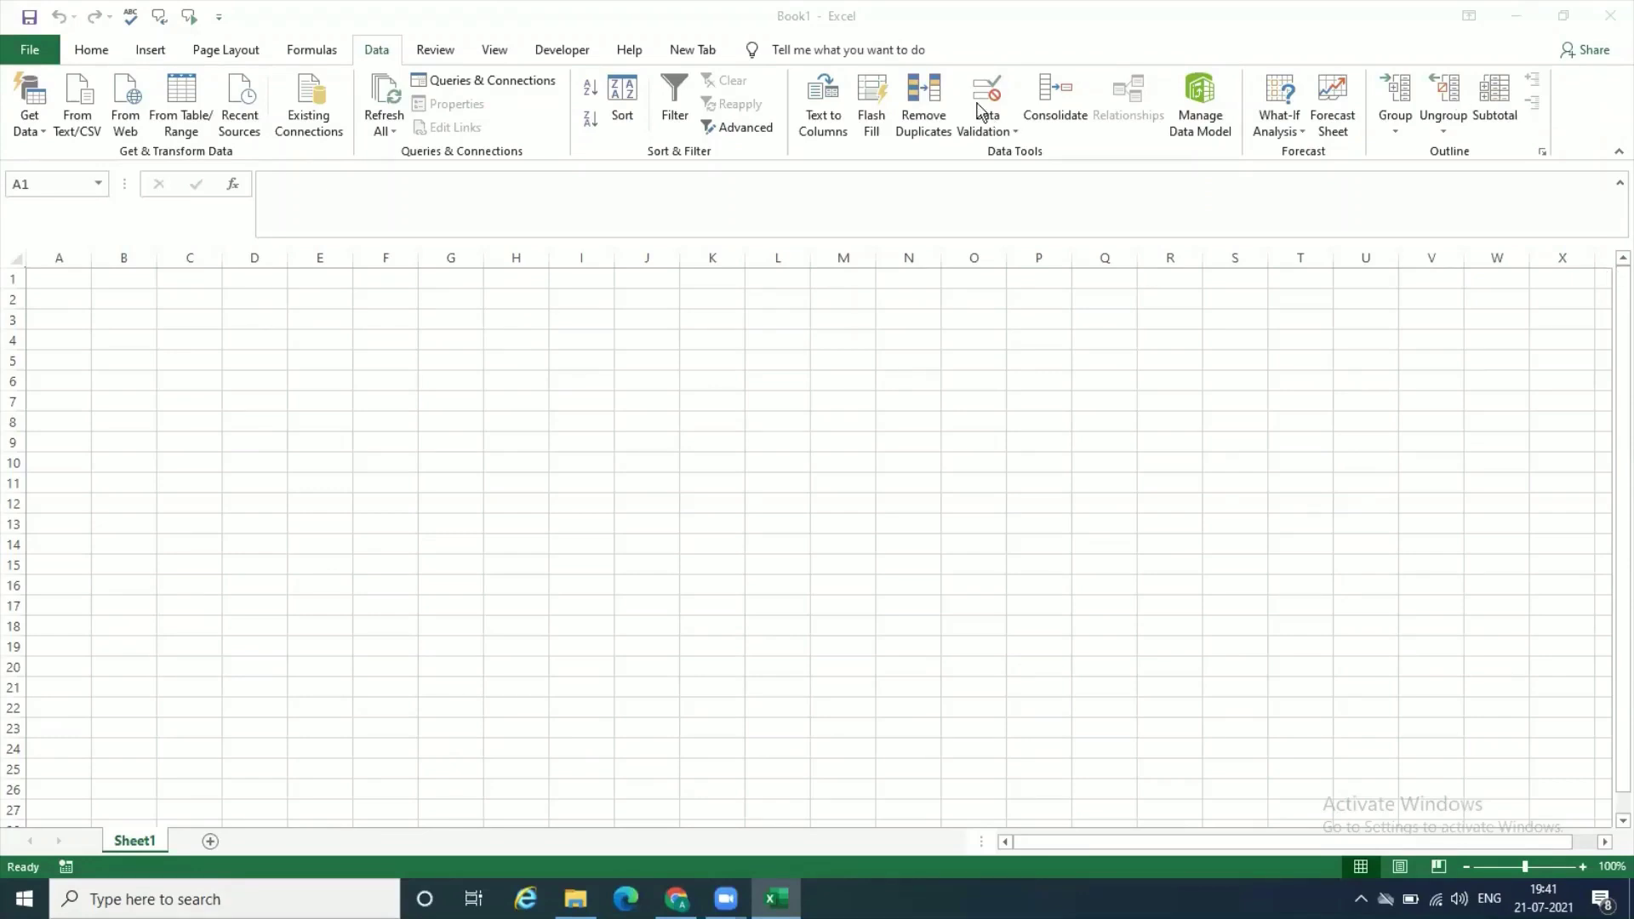
{"action": "left_click", "coordinate": [418, 17]}
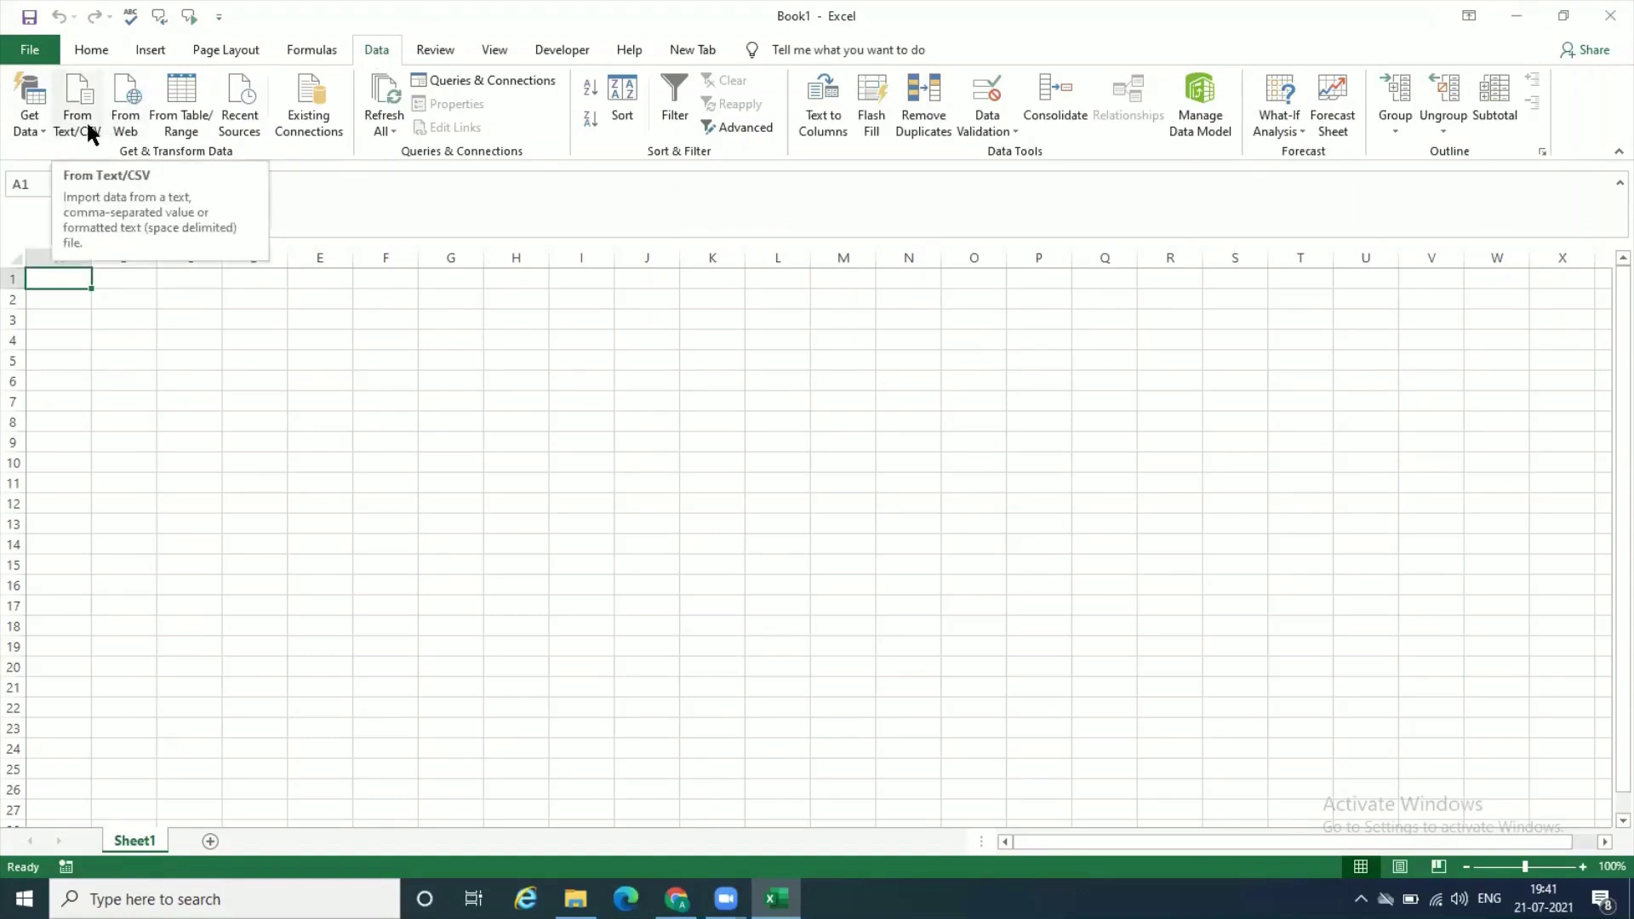
Pick Class schedule from D:\Magic Mindz Certiport\Microsoft Office\Excel 2019 for a From Text/CSV import.
{"action": "left_click", "coordinate": [89, 121]}
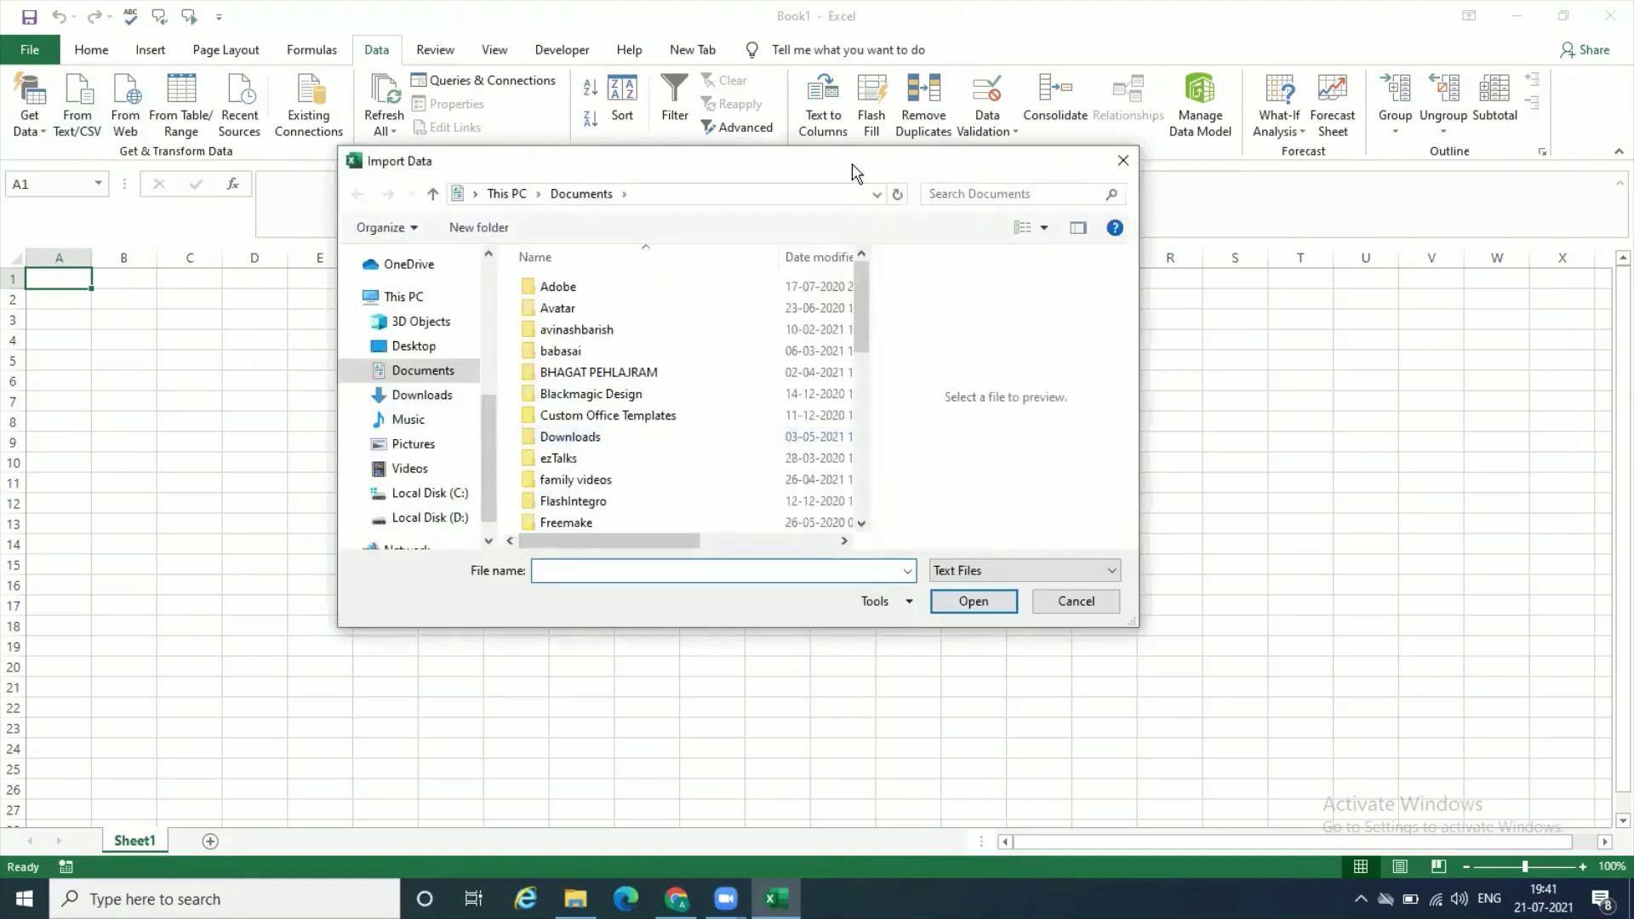
{"action": "left_click_drag", "start_coordinate": [852, 168], "coordinate": [872, 194]}
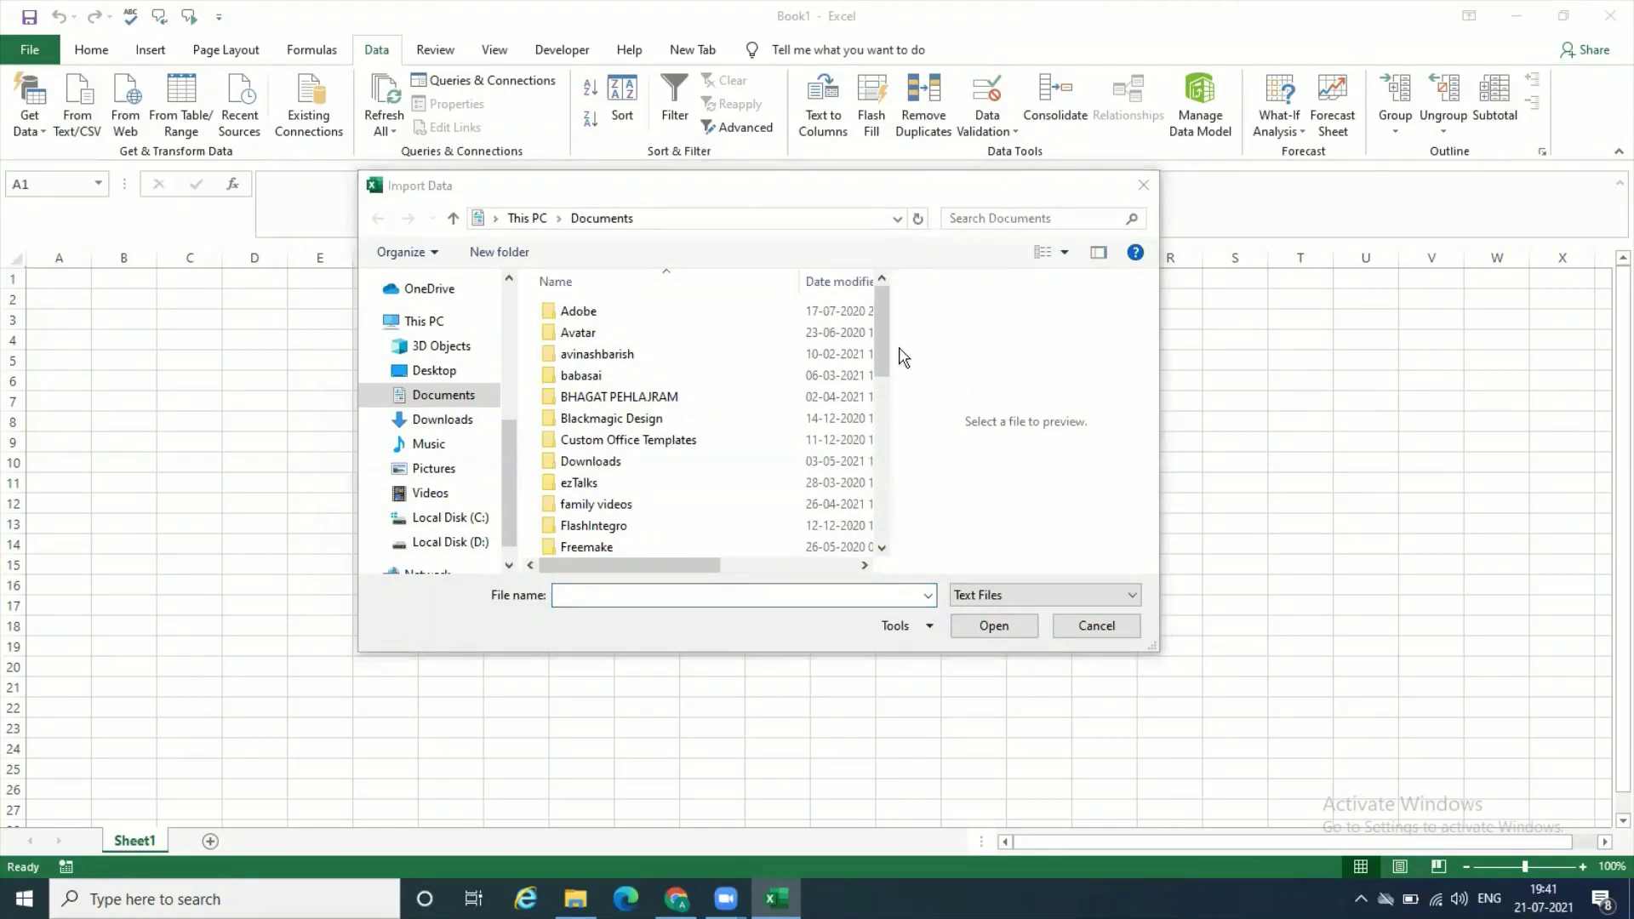
{"action": "left_click", "coordinate": [478, 542]}
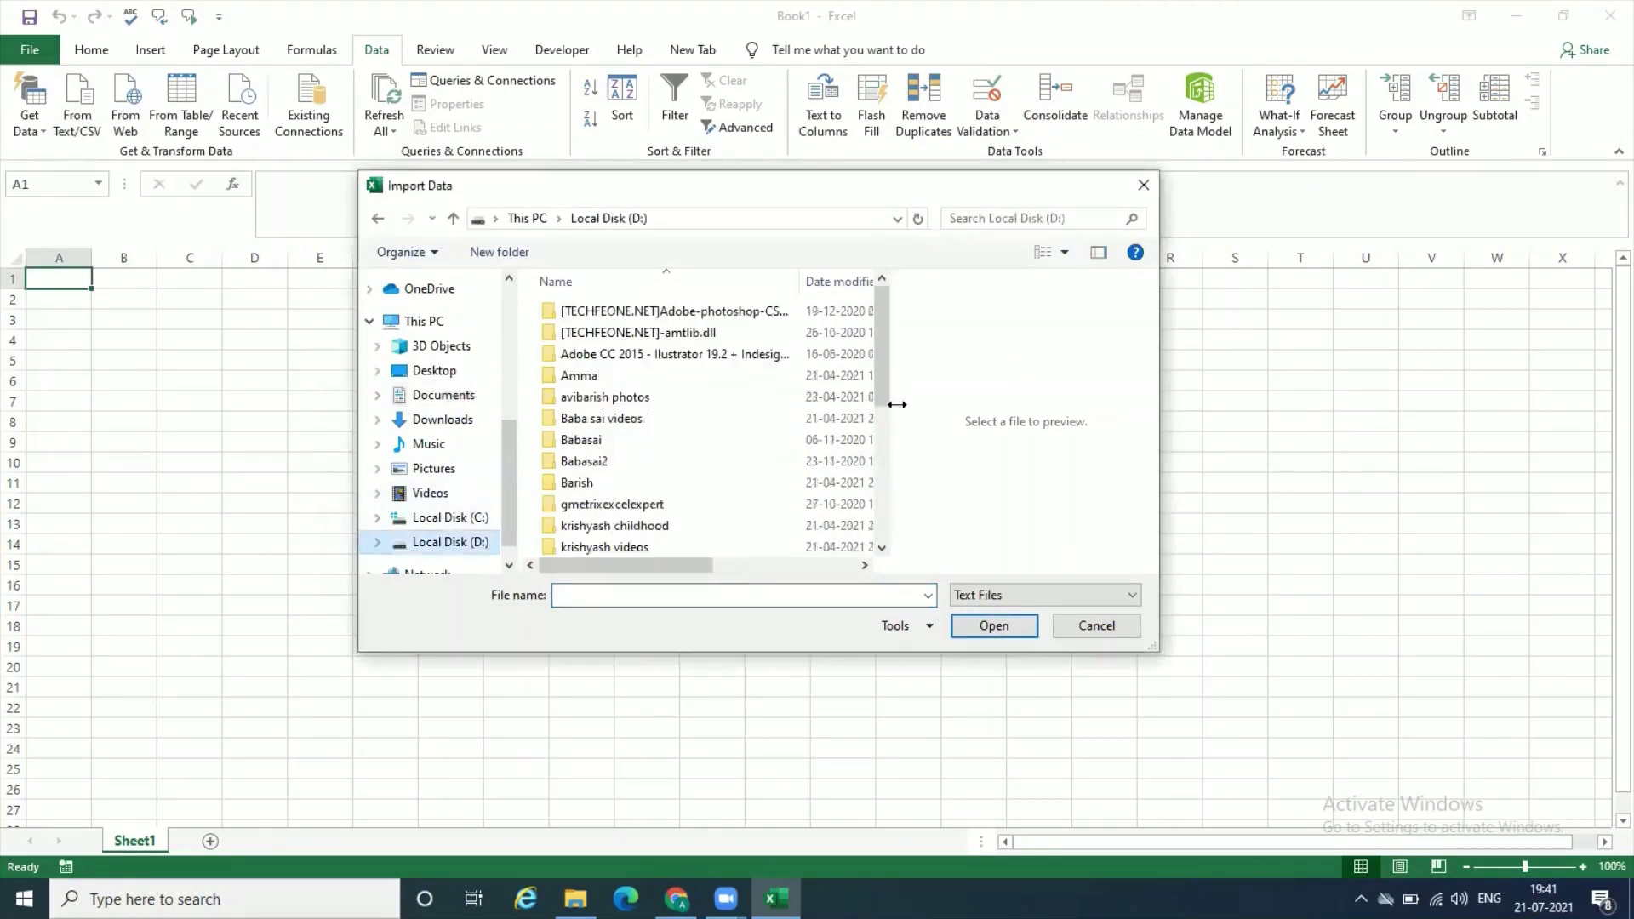
{"action": "scroll", "coordinate": [893, 459], "scroll_direction": "down", "scroll_amount": 3}
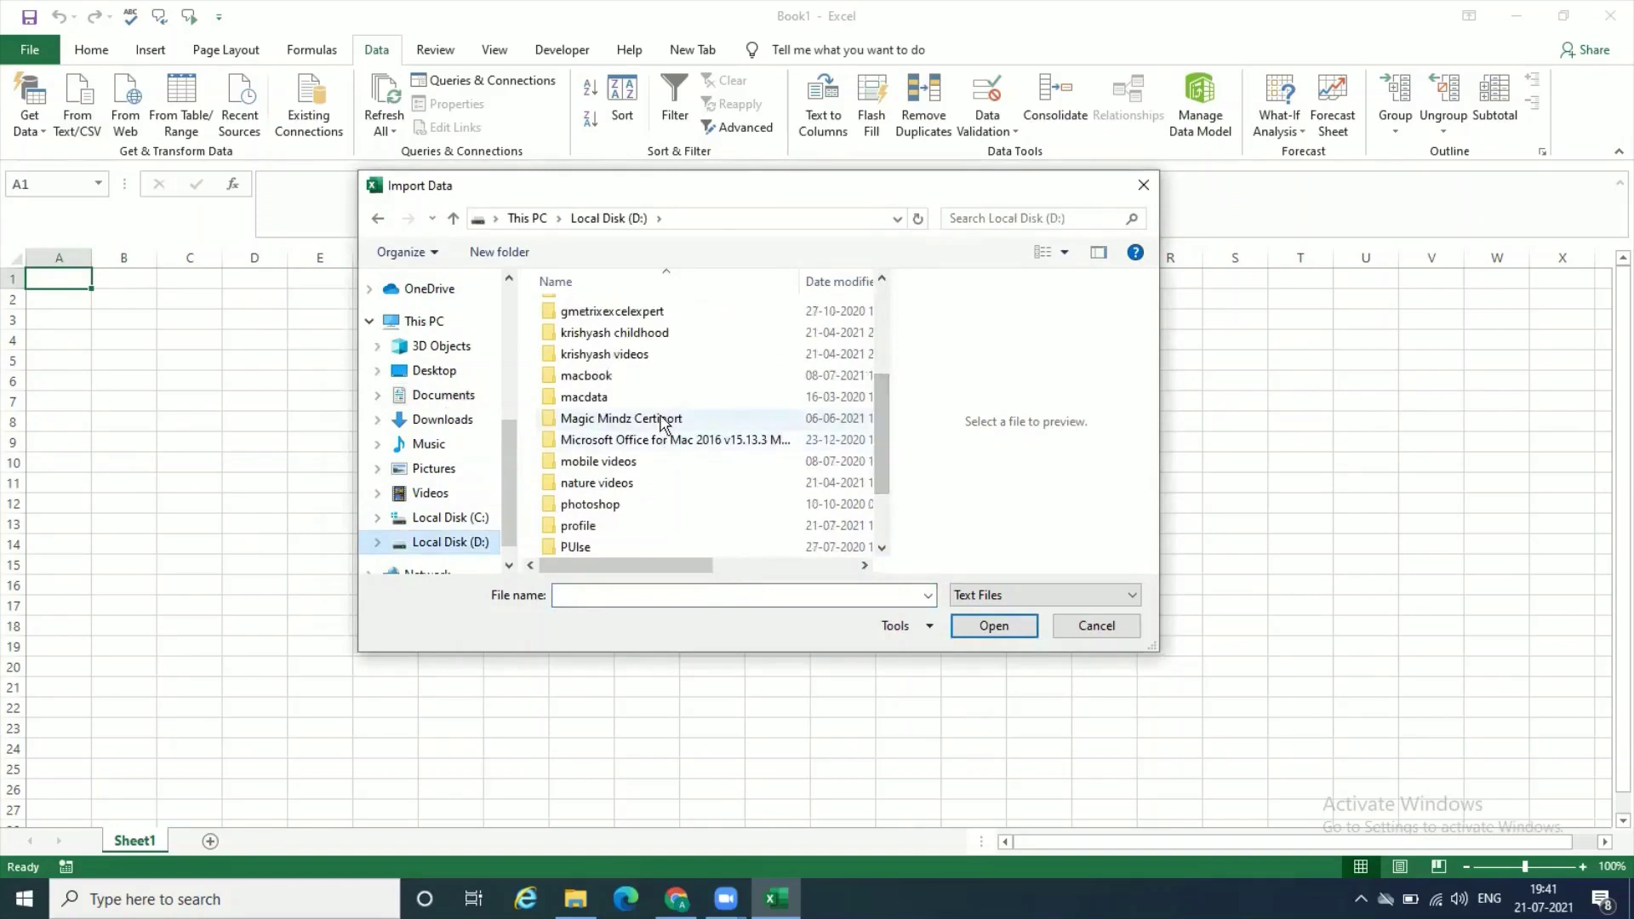
{"action": "double_click", "coordinate": [666, 423]}
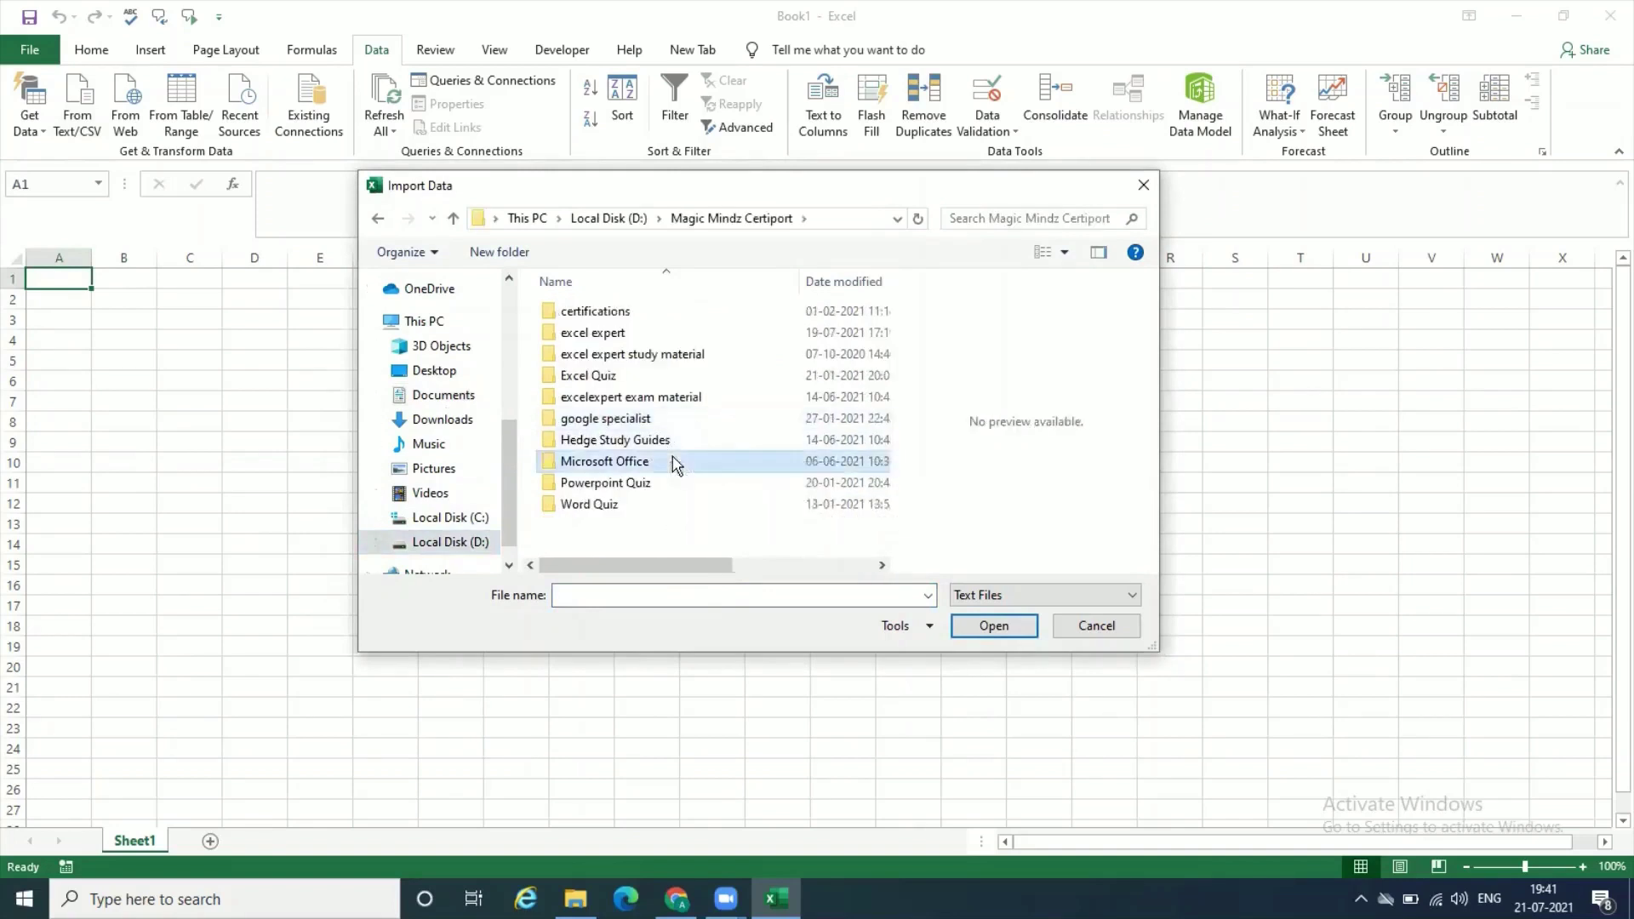
{"action": "double_click", "coordinate": [667, 461]}
{"action": "double_click", "coordinate": [667, 375]}
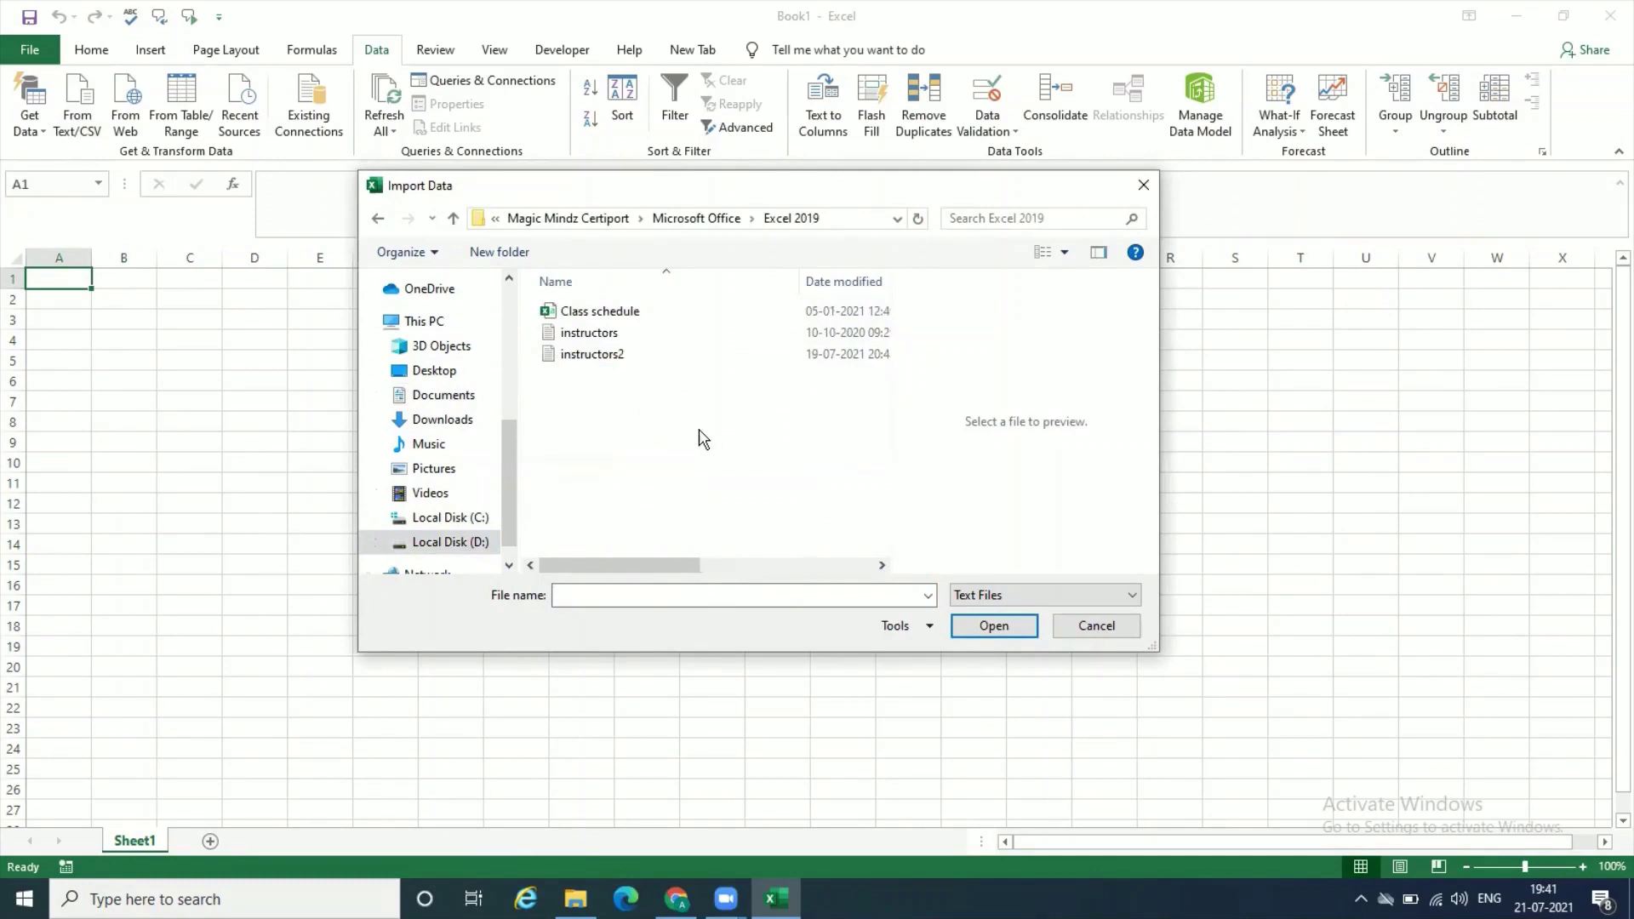
{"action": "left_click", "coordinate": [638, 312]}
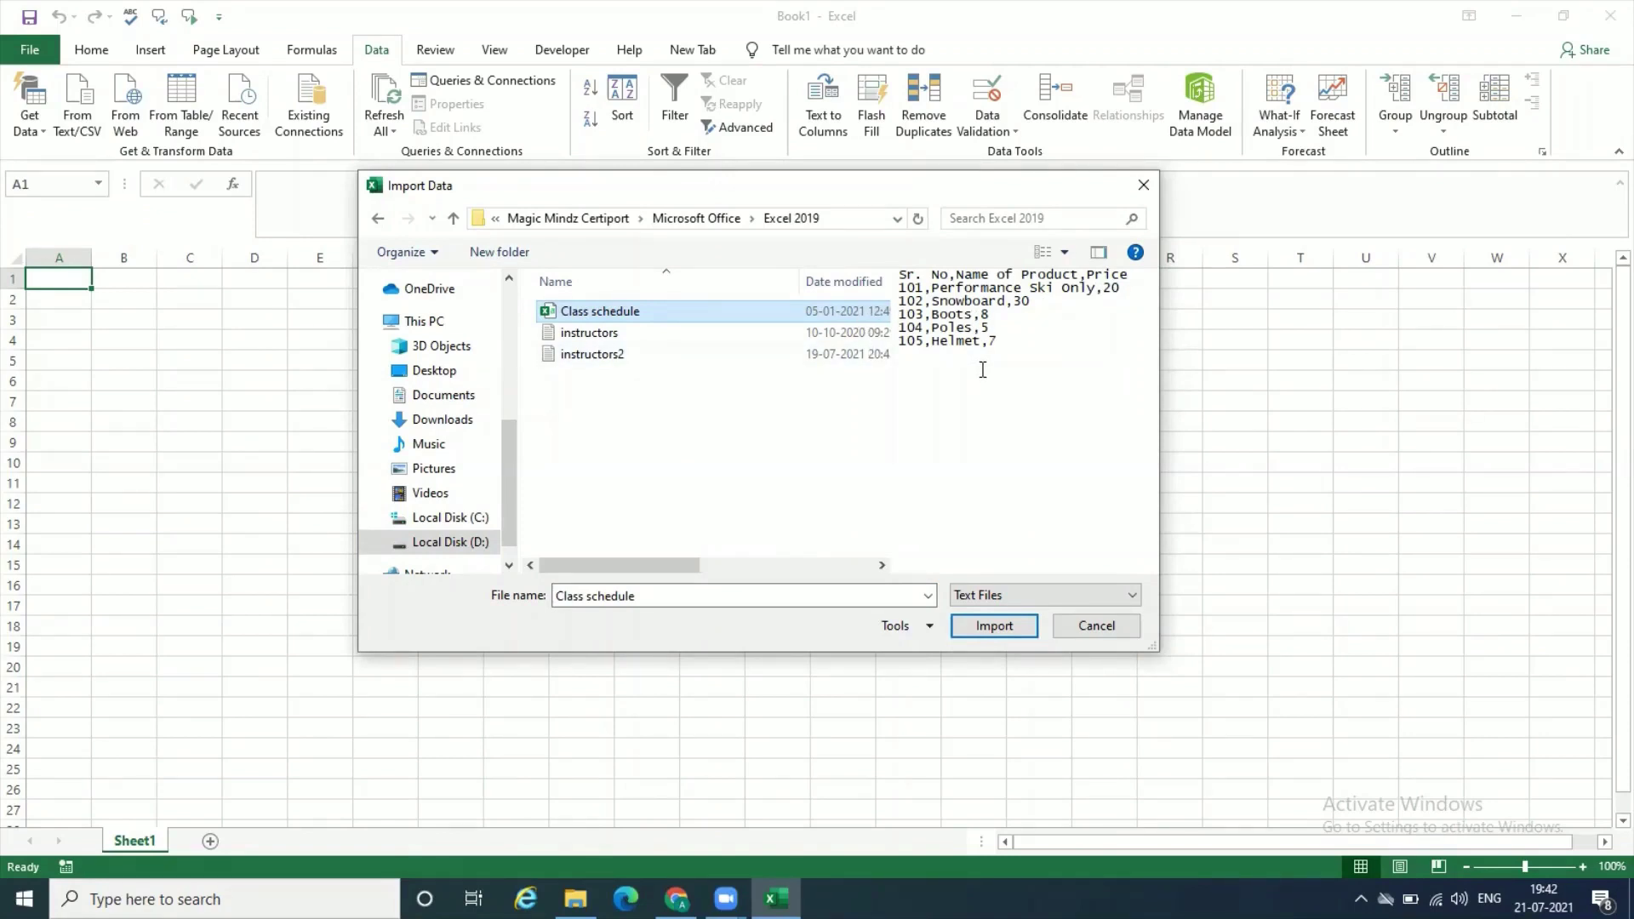
Import Class schedule.csv, previewing Sr. No, Name of Product and Price, and show the Load options.
{"action": "left_click", "coordinate": [998, 630]}
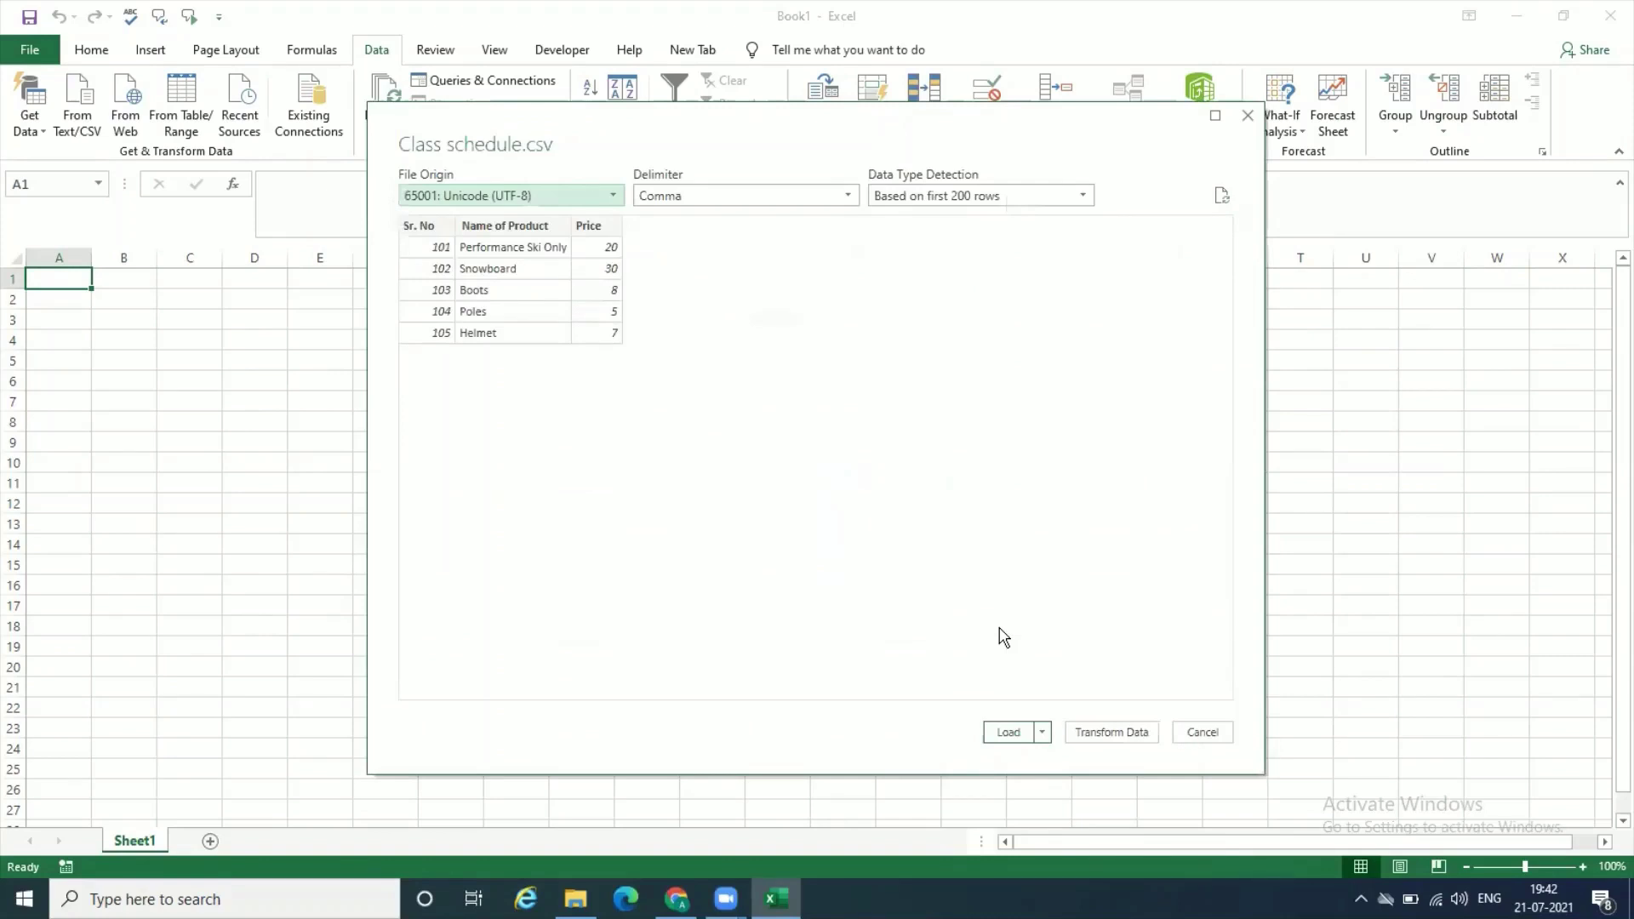
{"action": "left_click_drag", "start_coordinate": [821, 128], "coordinate": [805, 124]}
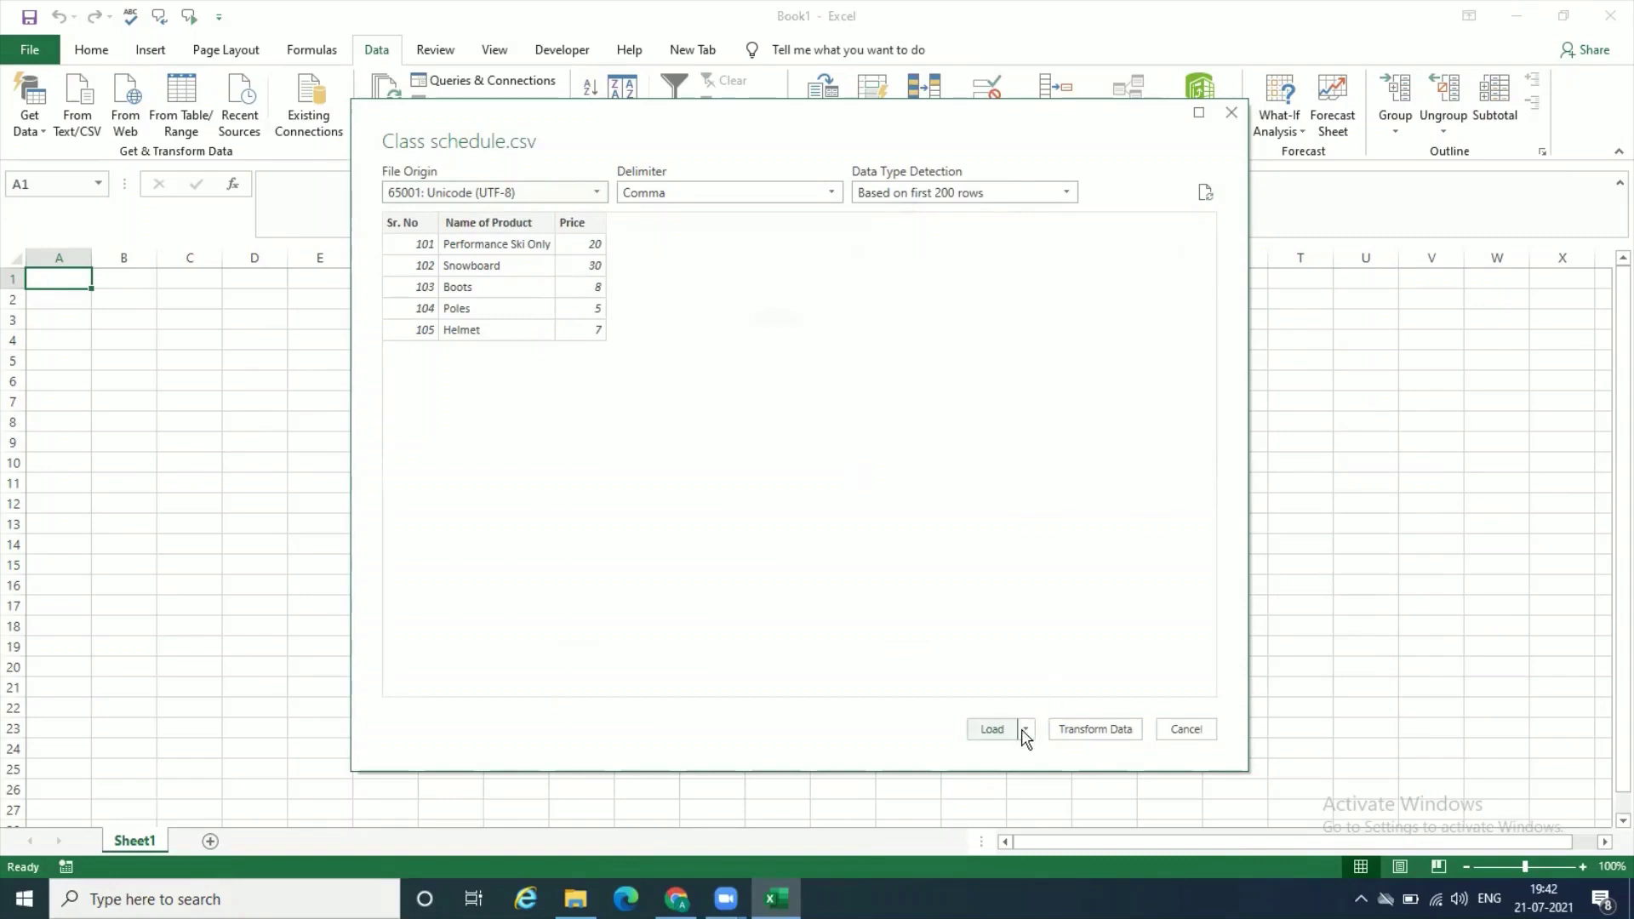
{"action": "left_click", "coordinate": [1025, 729]}
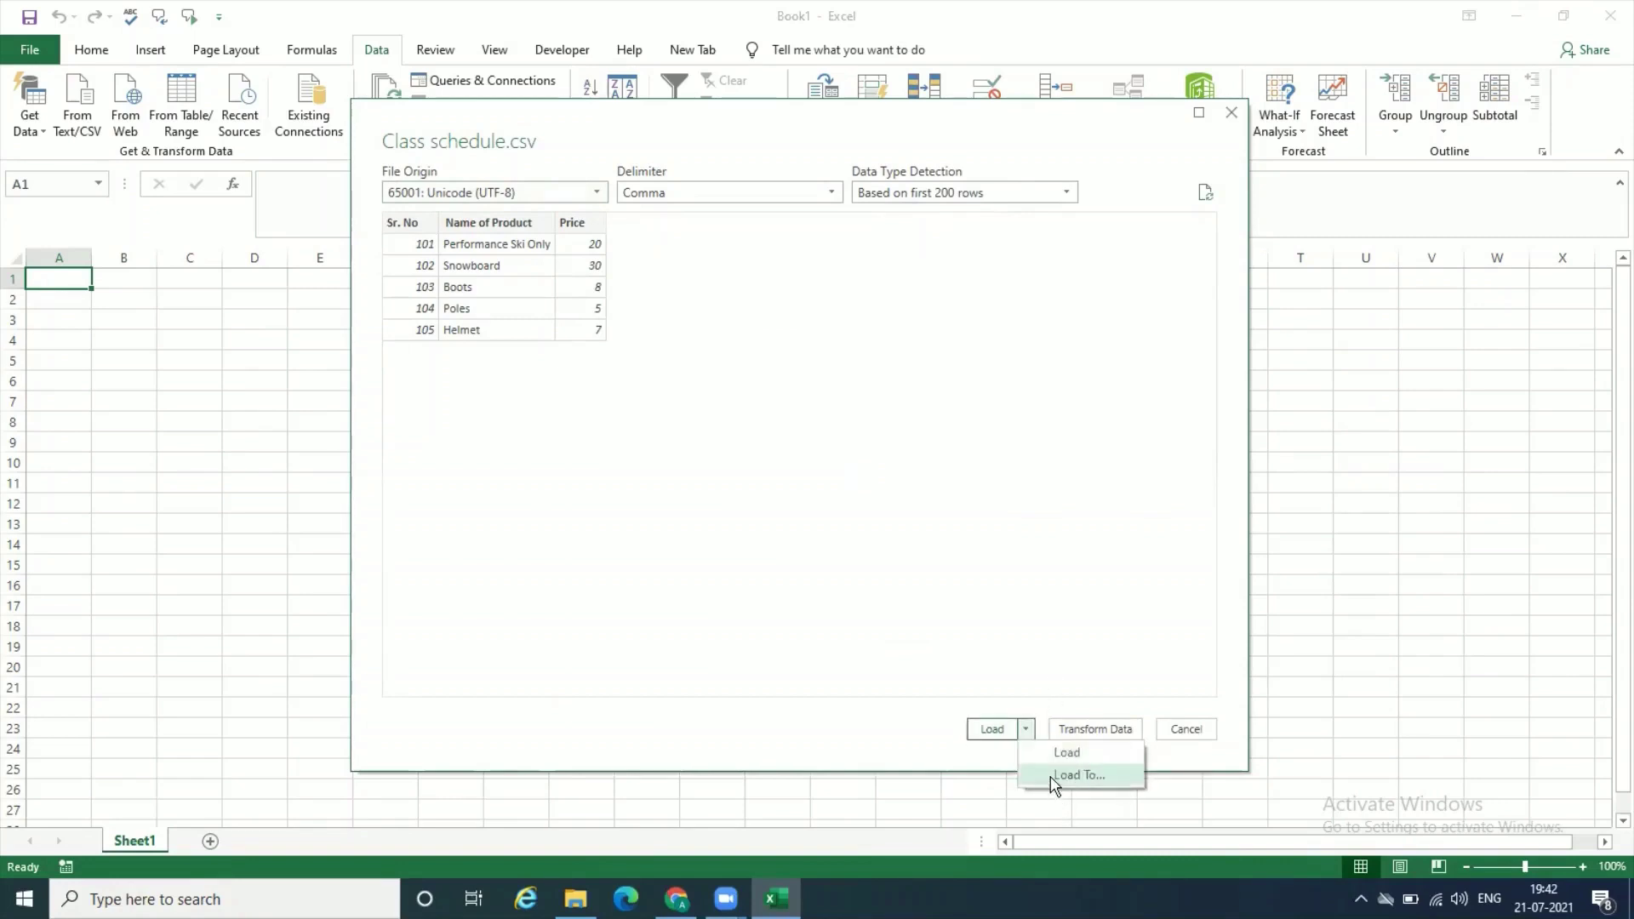
Use Load To to load the data as a table into the existing worksheet at $A$1.
{"action": "left_click", "coordinate": [1056, 776]}
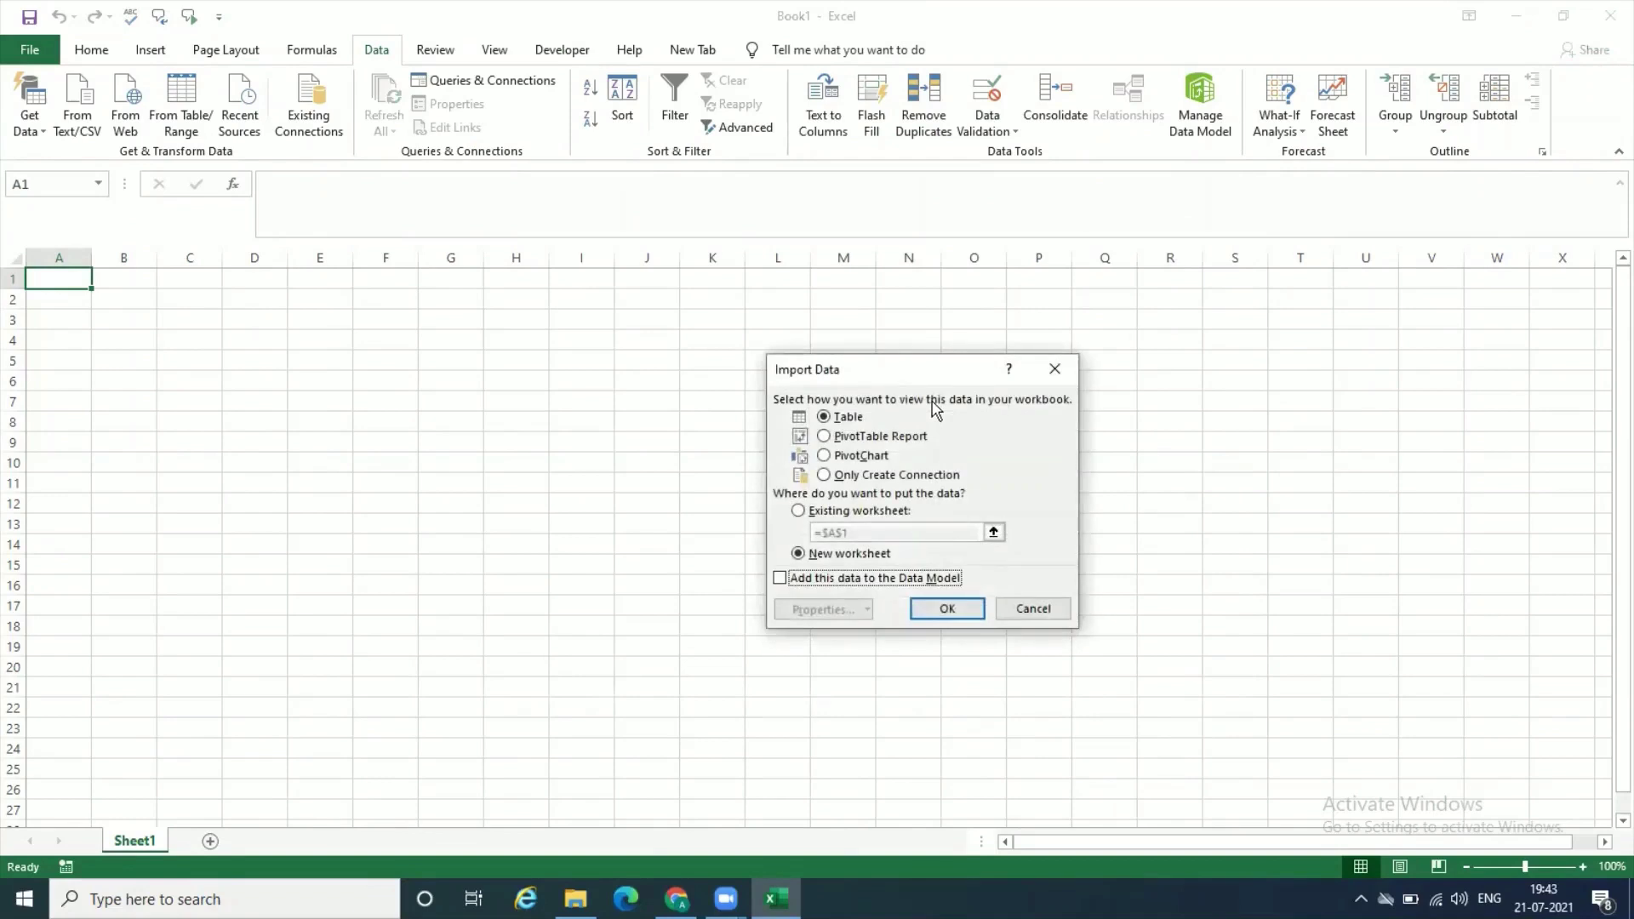
{"action": "left_click", "coordinate": [854, 555]}
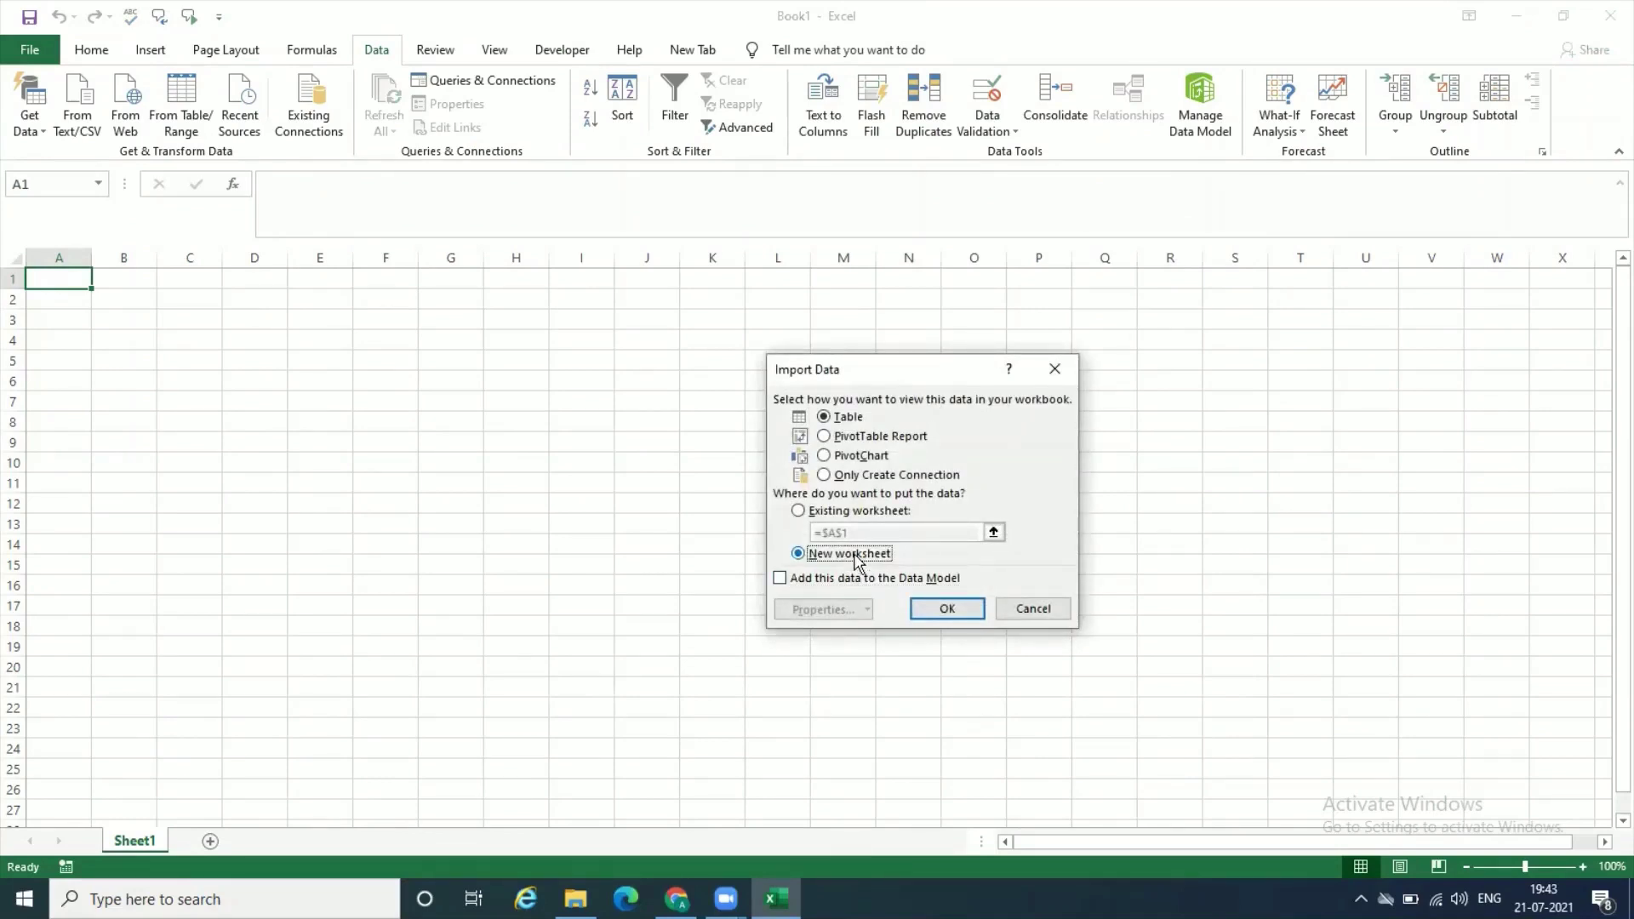
{"action": "left_click", "coordinate": [798, 512]}
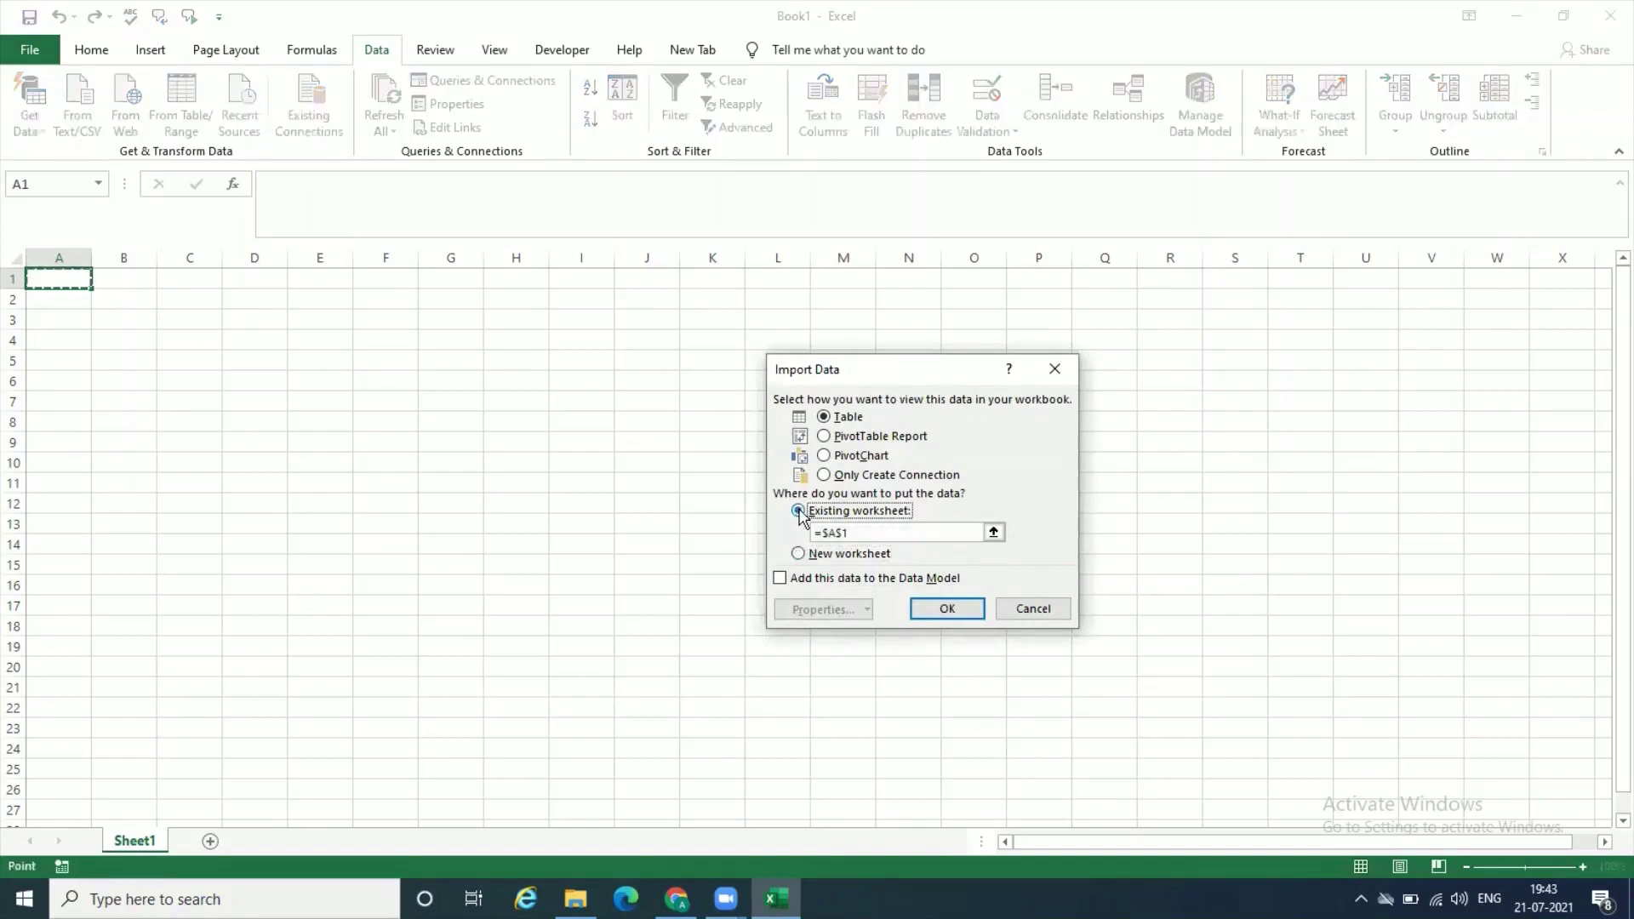
Load the Class schedule table into Sheet1 A1:C6 and select a blank cell outside it.
{"action": "left_click", "coordinate": [959, 612]}
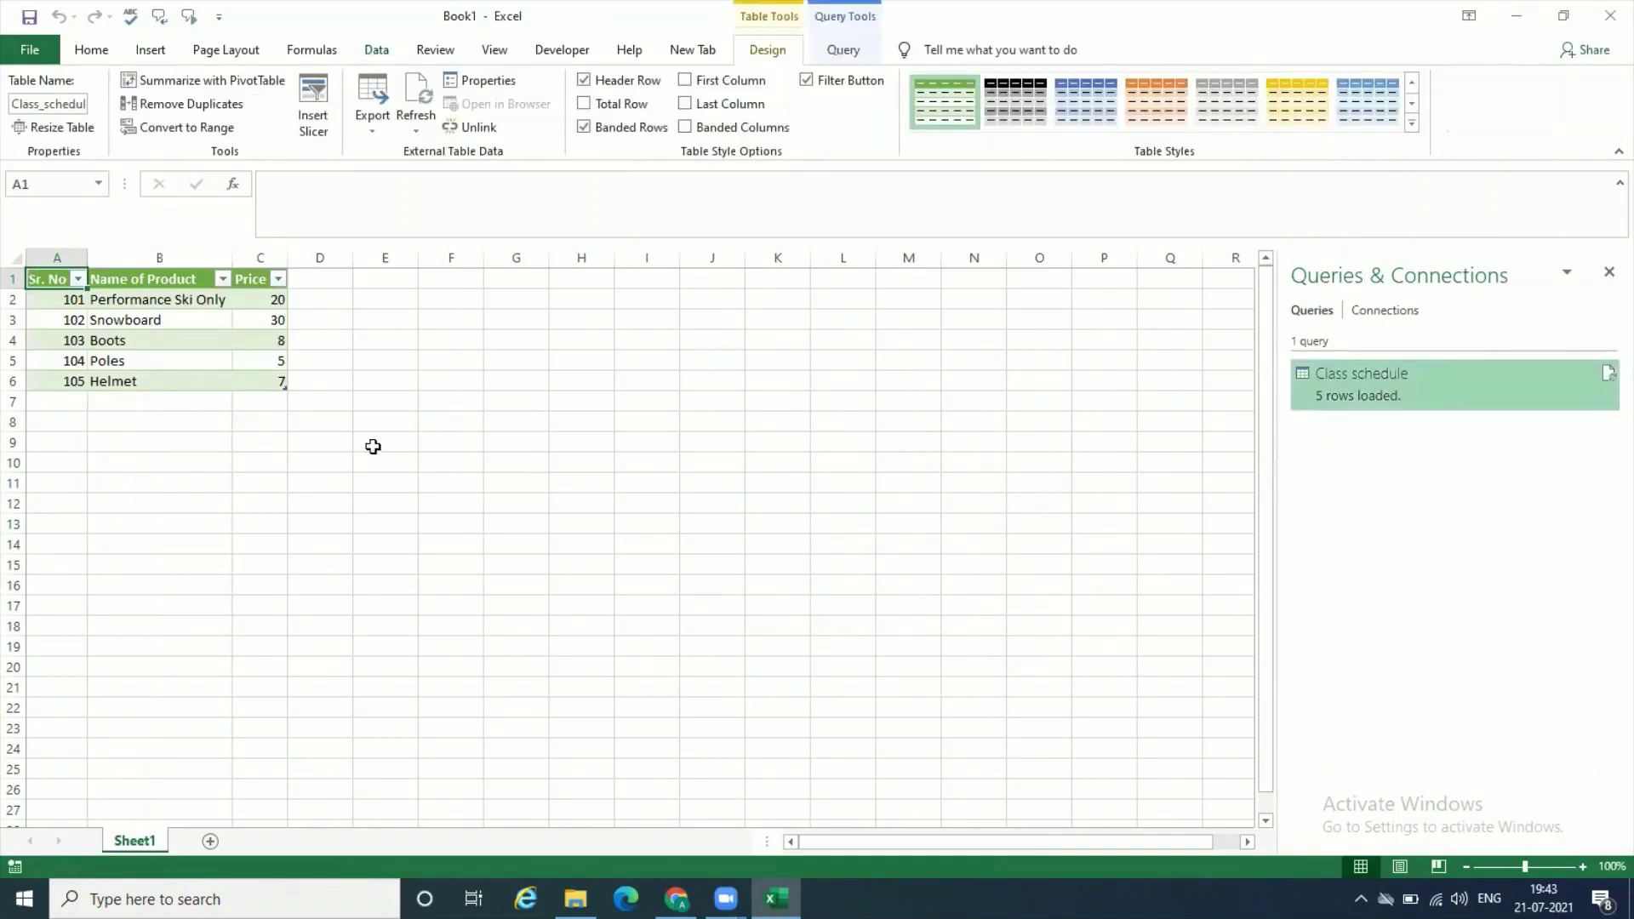
{"action": "left_click", "coordinate": [265, 436]}
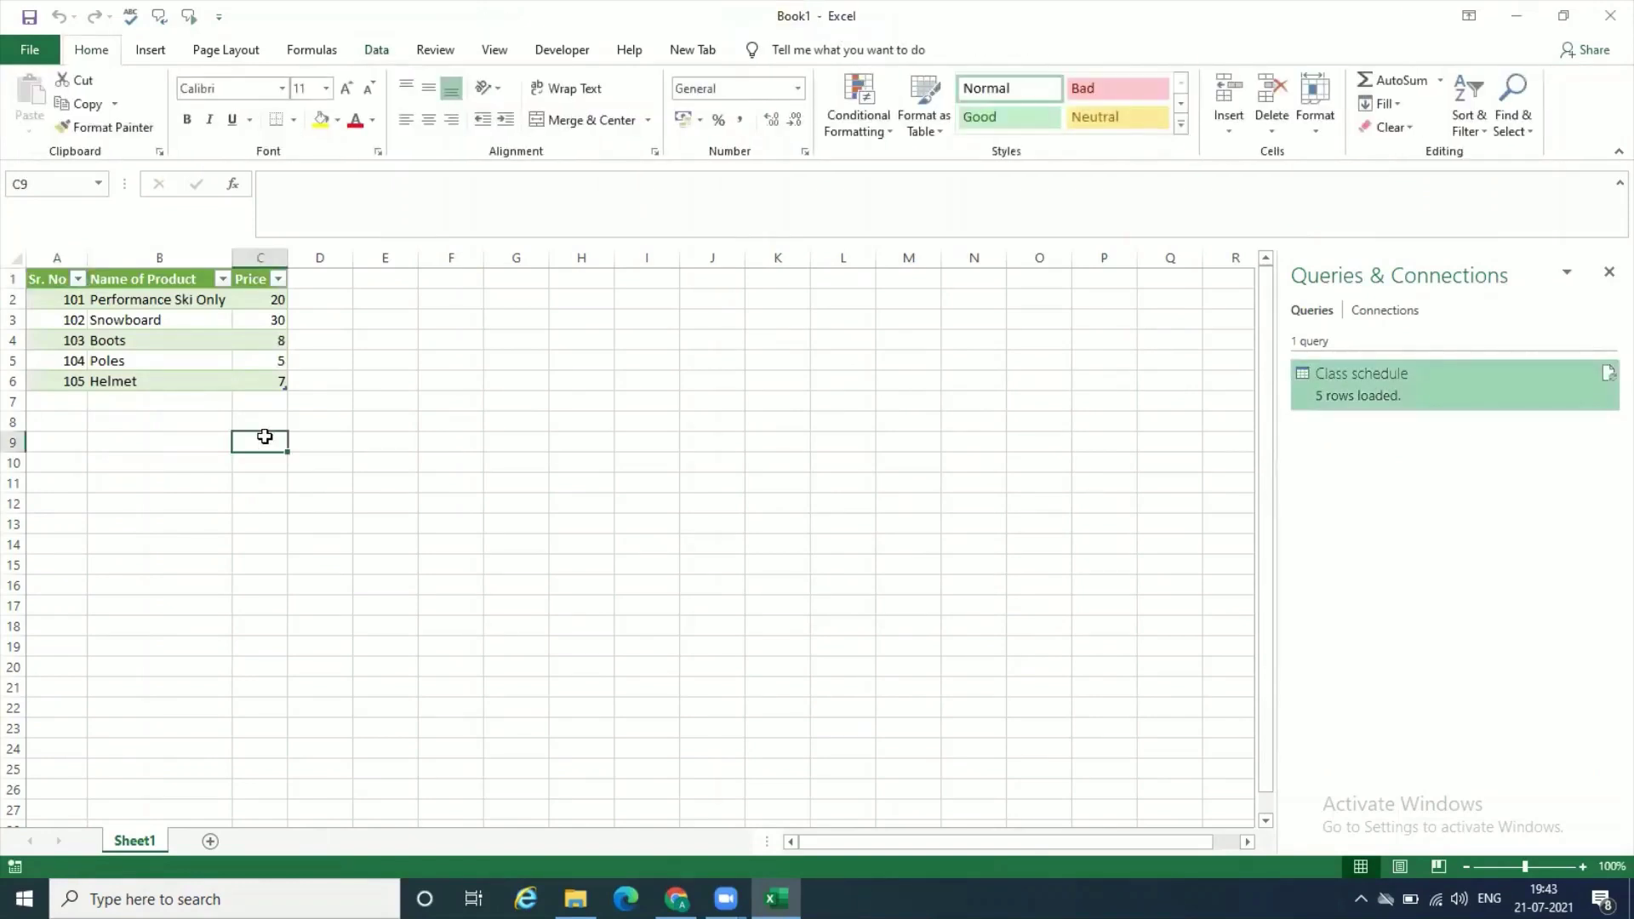